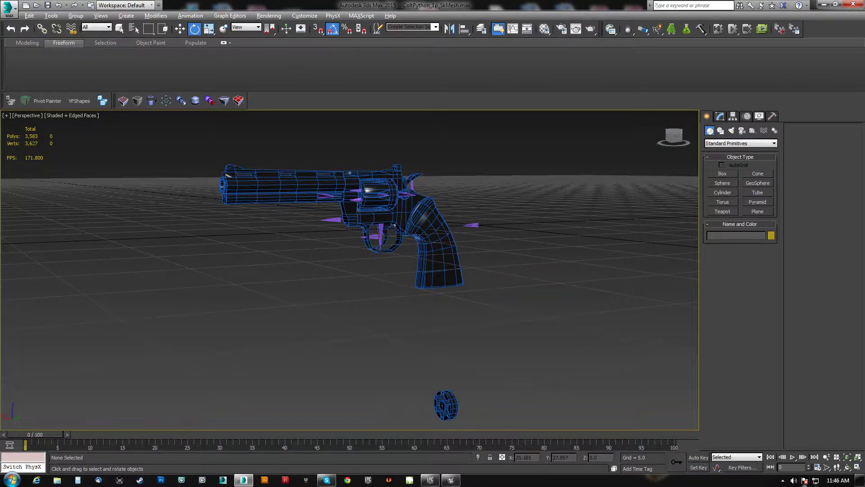
Examine the Colt Python revolver mesh and its bones from several angles and distances
left_click(795, 481)
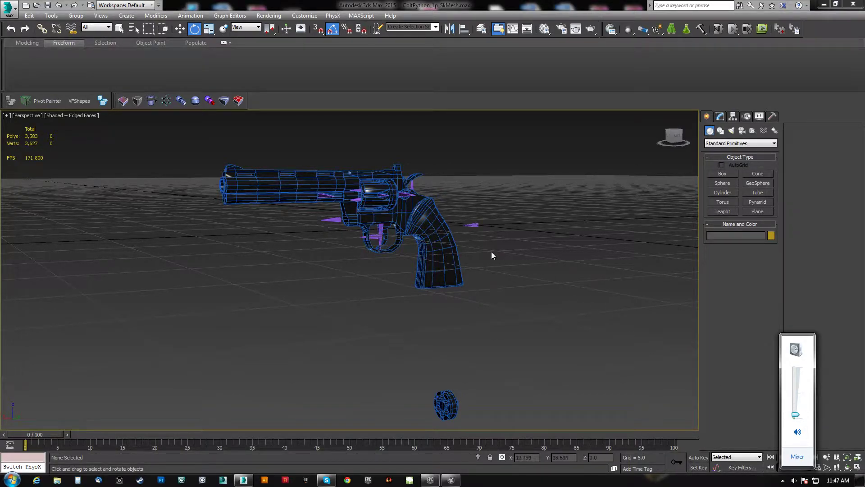
middle_click_drag(491, 252, 268, 305, "alt")
middle_click_drag(321, 316, 400, 288, "alt")
scroll(374, 293, "up", 6)
scroll(376, 290, "down", 8)
scroll(397, 288, "down", 6)
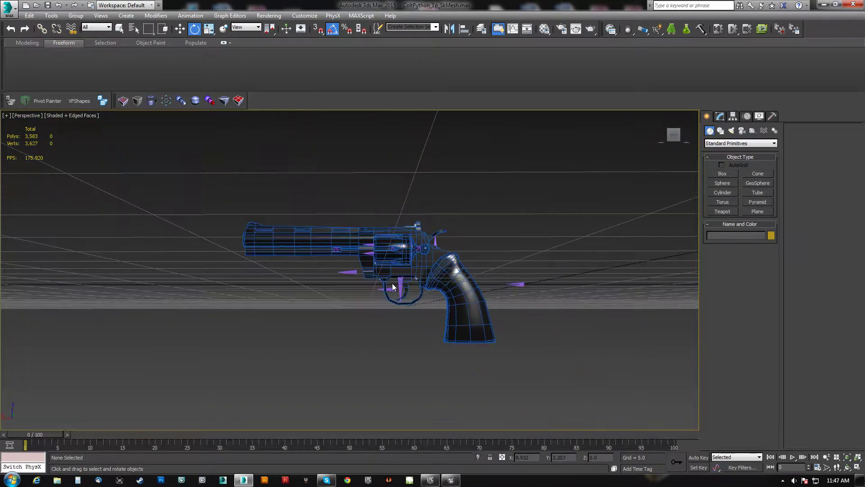
scroll(392, 290, "up", 6)
middle_click_drag(491, 307, 524, 313, "alt")
scroll(524, 314, "down", 4)
middle_click_drag(457, 300, 419, 272, "alt")
scroll(427, 286, "down", 4)
scroll(371, 240, "up", 3)
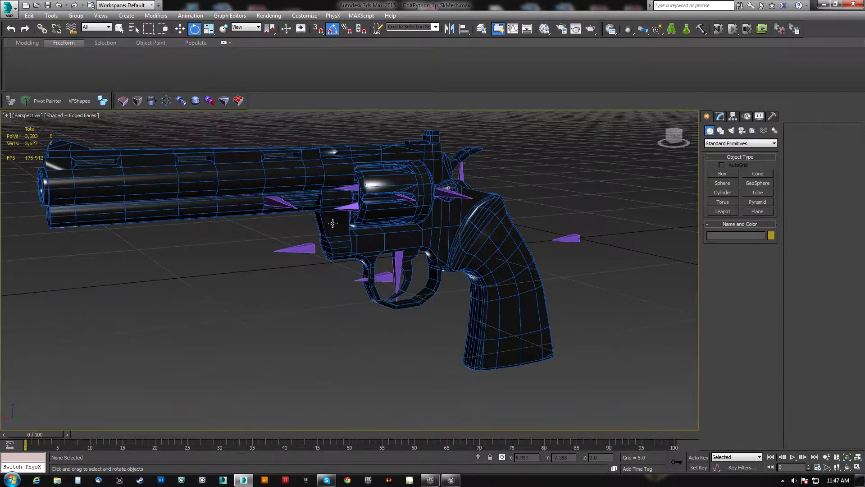
middle_click_drag(332, 223, 366, 317, "alt")
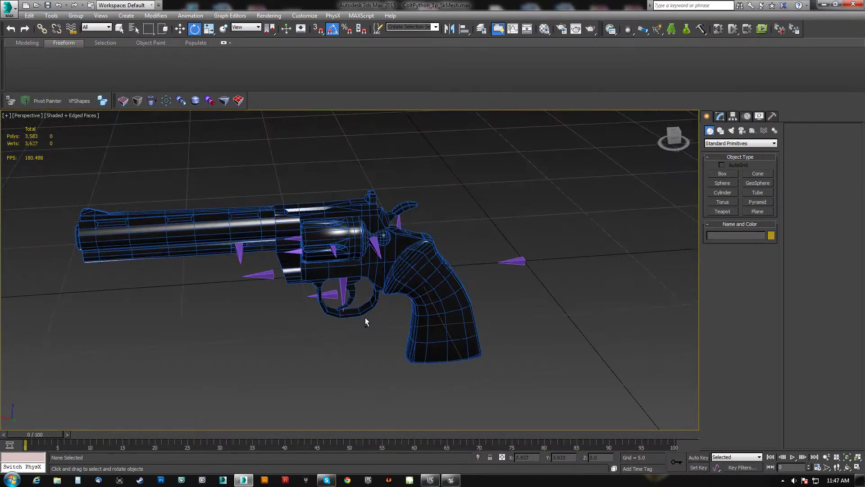
middle_click_drag(330, 280, 612, 282)
scroll(363, 285, "up", 2)
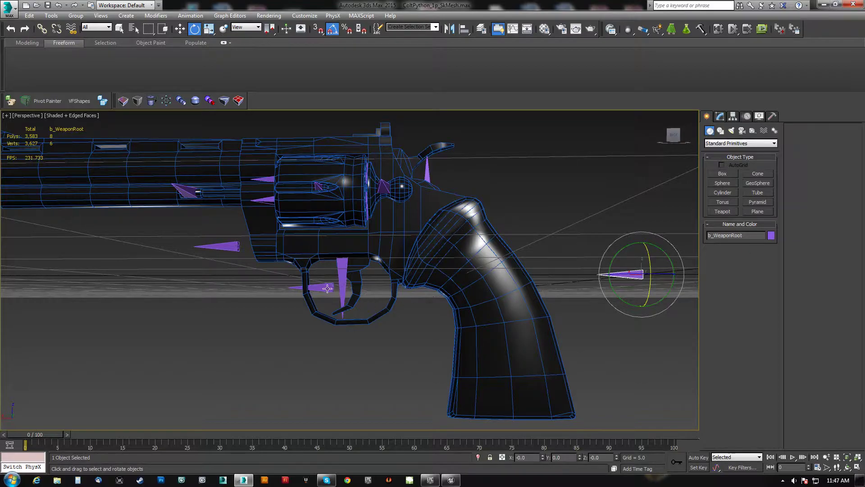
Select the b_WeaponRoot bone behind the grip and the b_Anim bone at the trigger guard to inspect them
middle_click_drag(379, 225, 509, 257)
scroll(394, 240, "down", 5)
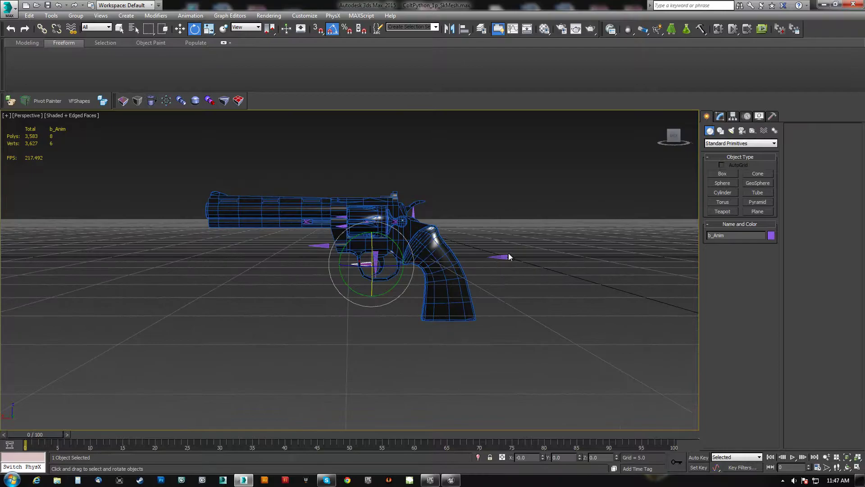
left_click(504, 258)
scroll(477, 269, "up", 3)
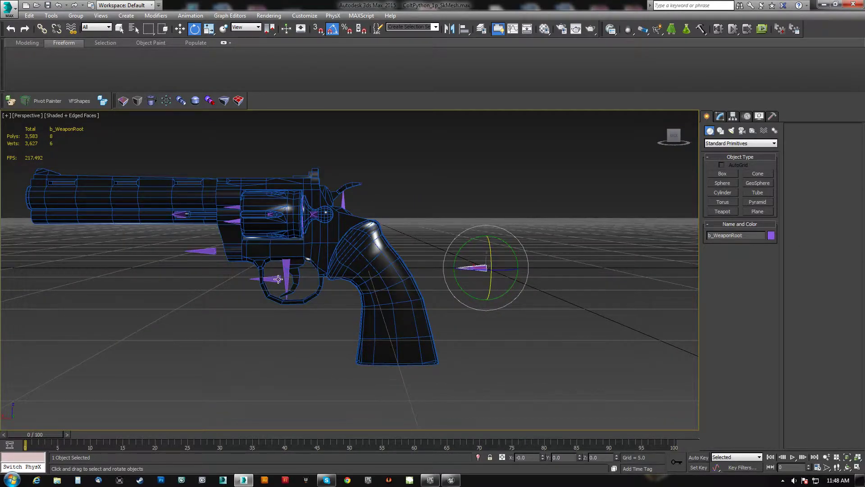
left_click_drag(295, 255, 485, 332)
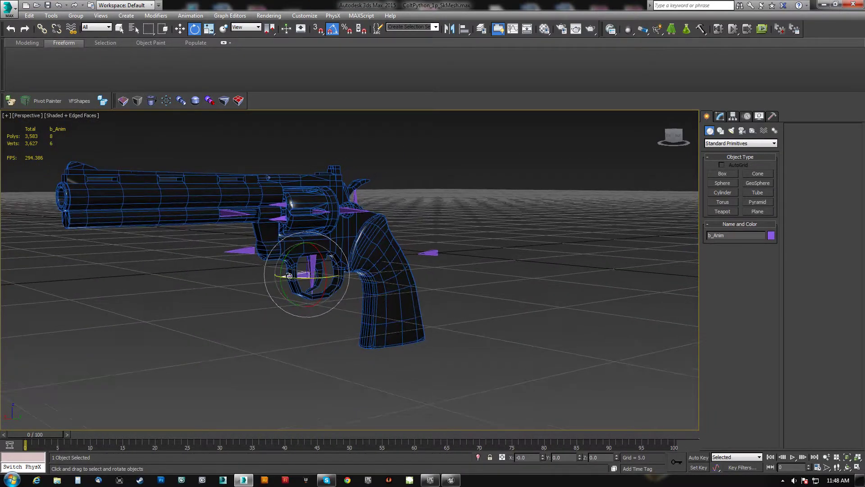
Test the trigger by rotating the b_Trigger bone about the Y axis and bringing it back to its starting angle
scroll(375, 228, "up", 5)
left_click_drag(344, 160, 335, 201)
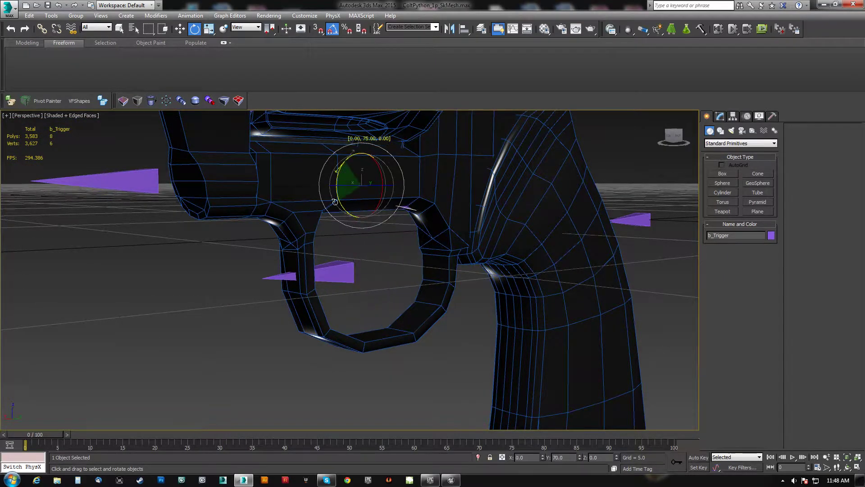
left_click_drag(333, 172, 344, 160)
Test the hammer by rotating the b_Hammer bone back about 55 degrees around Y, and undo the rotation
middle_click_drag(363, 165, 317, 263)
scroll(353, 199, "down", 2)
middle_click_drag(396, 214, 364, 240)
middle_click_drag(404, 185, 378, 203, "alt")
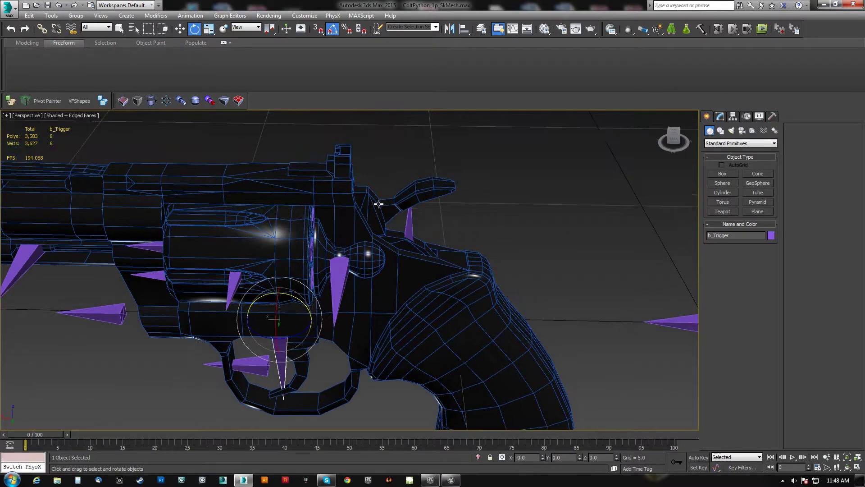
key("F3")
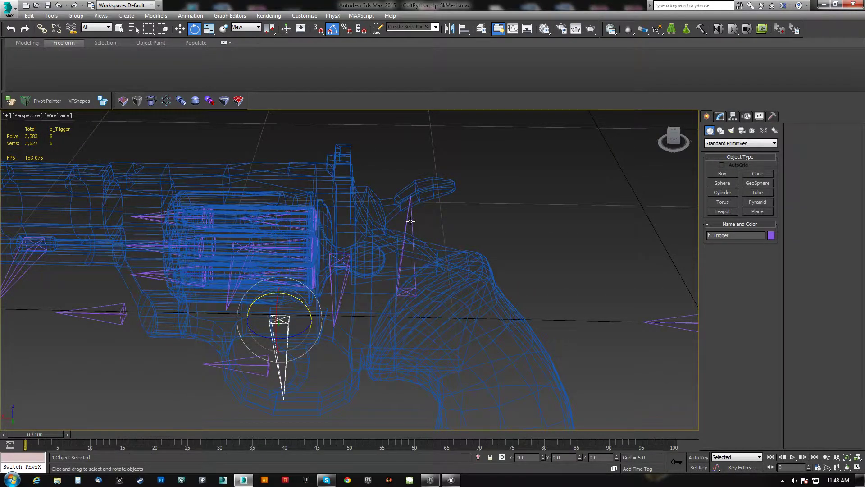
middle_click_drag(404, 229, 403, 200, "alt")
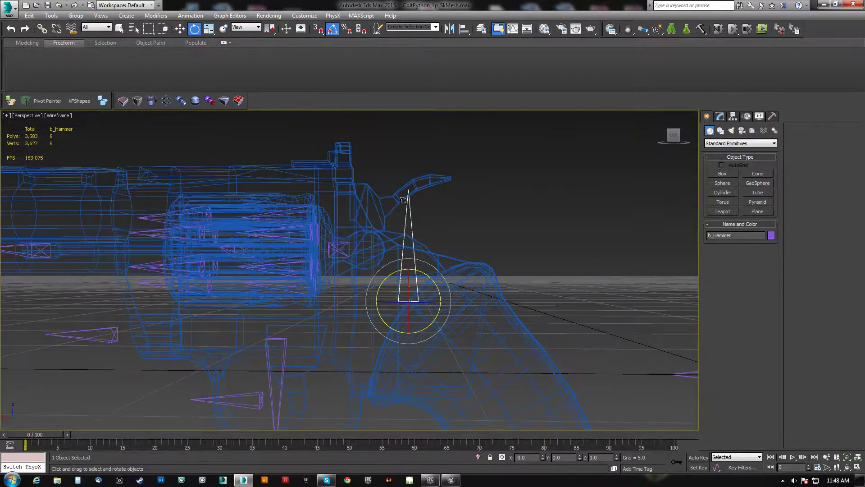
key("F3")
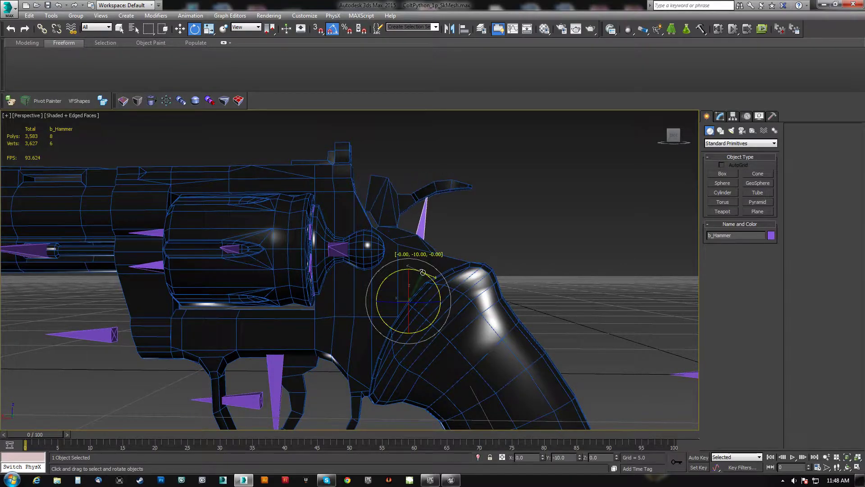
left_click_drag(441, 282, 441, 282)
mouse_move(440, 283)
middle_mouse_down("alt")
mouse_move(392, 323)
mouse_move(437, 289)
middle_mouse_up("alt")
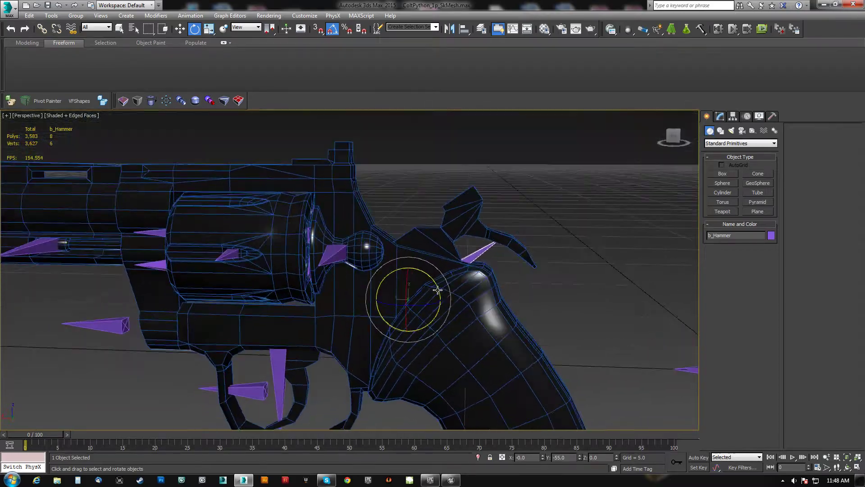
key("ctrl+z")
Select the b_CylinderRelease bone beside the frame behind the cylinder to inspect it
middle_click_drag(360, 252, 446, 222)
middle_click_drag(446, 222, 437, 235, "alt")
left_click(439, 233)
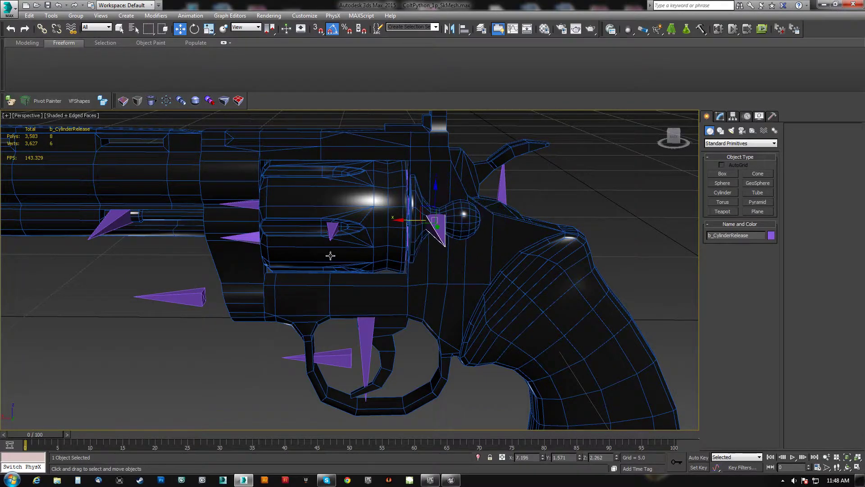
Swing the cylinder out of the frame by rotating the b_CylinderArm bone
middle_click_drag(330, 255, 278, 313, "alt")
scroll(281, 321, "down", 5)
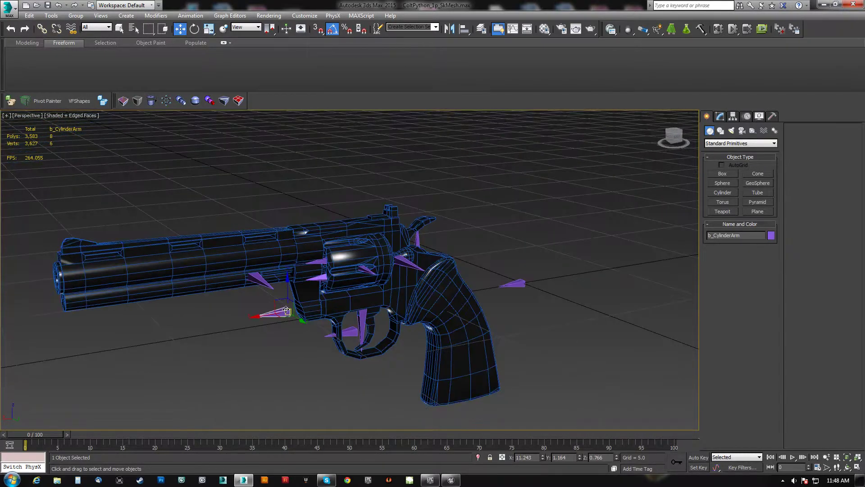
left_click_drag(296, 295, 314, 335)
middle_click_drag(311, 332, 299, 280)
scroll(397, 266, "up", 5)
scroll(343, 278, "down", 5)
Test sliding the ejector rod's b_BulletRelease bone along X, and pull the b_Shell1 bone out of the cylinder
left_click(338, 295)
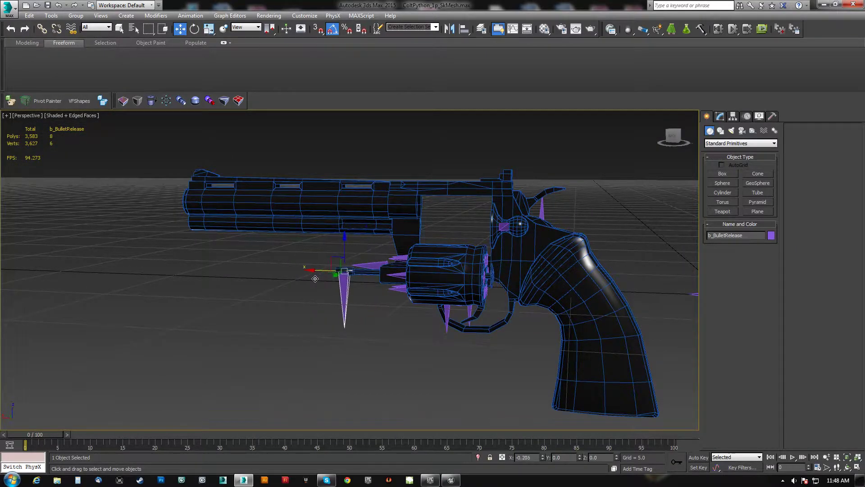
middle_click_drag(340, 278, 388, 294, "alt")
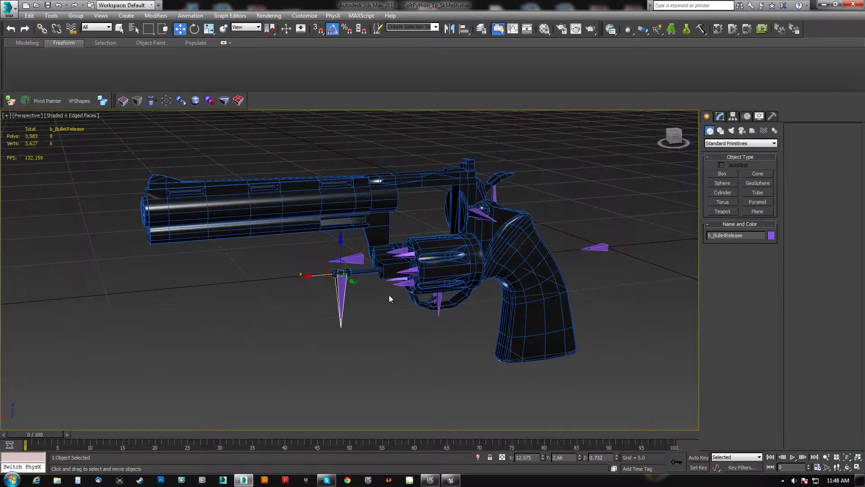
scroll(392, 288, "up", 5)
left_click(397, 280)
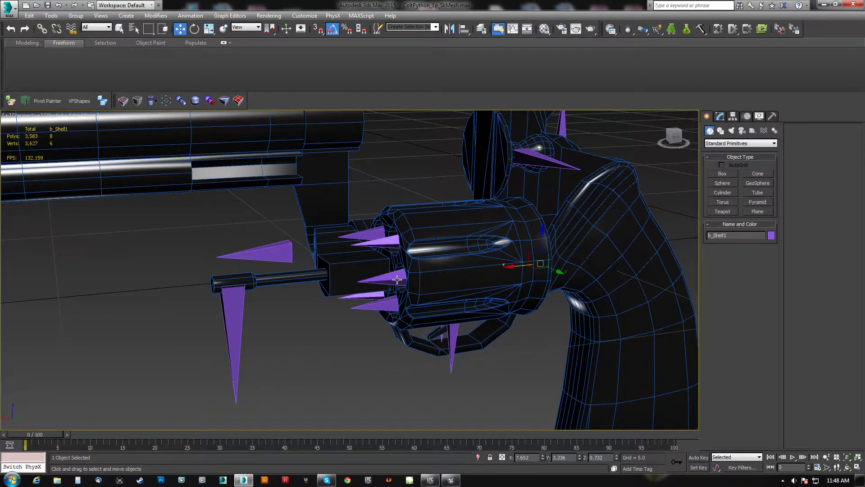
middle_click_drag(506, 250, 508, 214, "alt")
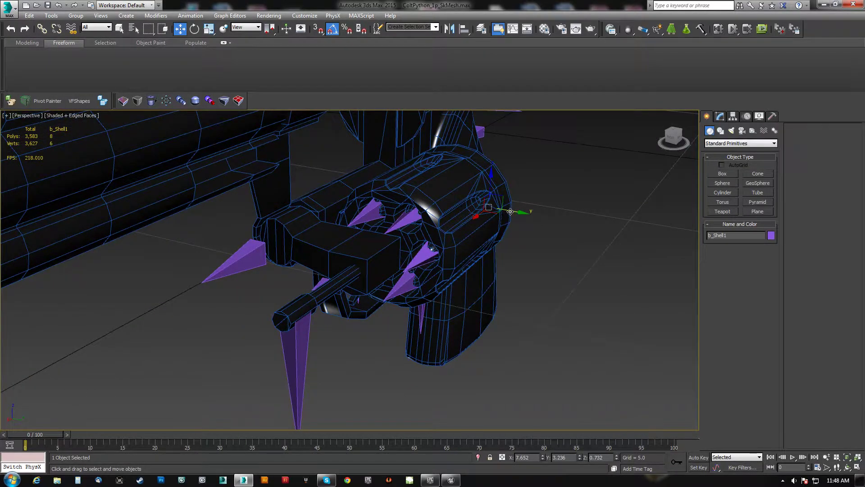
left_click_drag(604, 218, 637, 221)
middle_click_drag(547, 205, 451, 224, "alt")
Test moving the b_Bullet1 bone along X, separately from its shell casing
middle_click_drag(420, 290, 311, 255, "alt")
scroll(356, 280, "up", 4)
scroll(356, 279, "down", 2)
scroll(299, 299, "down", 4)
scroll(301, 276, "up", 3)
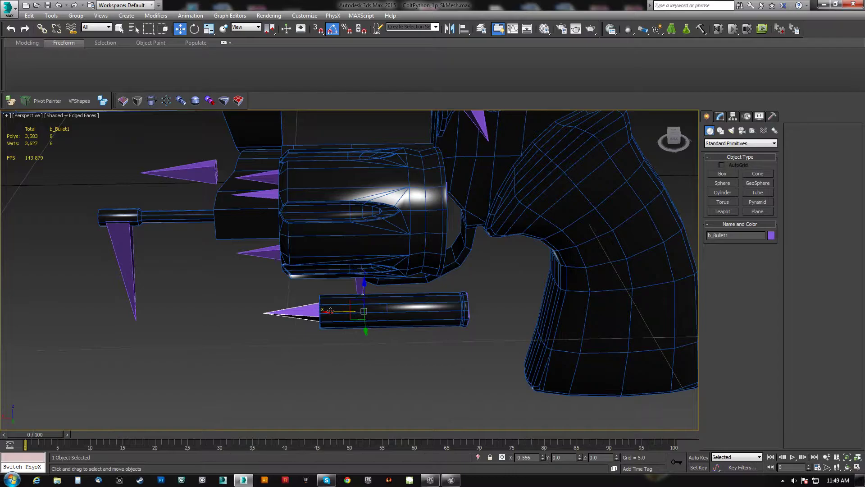
middle_click_drag(331, 311, 319, 282, "alt")
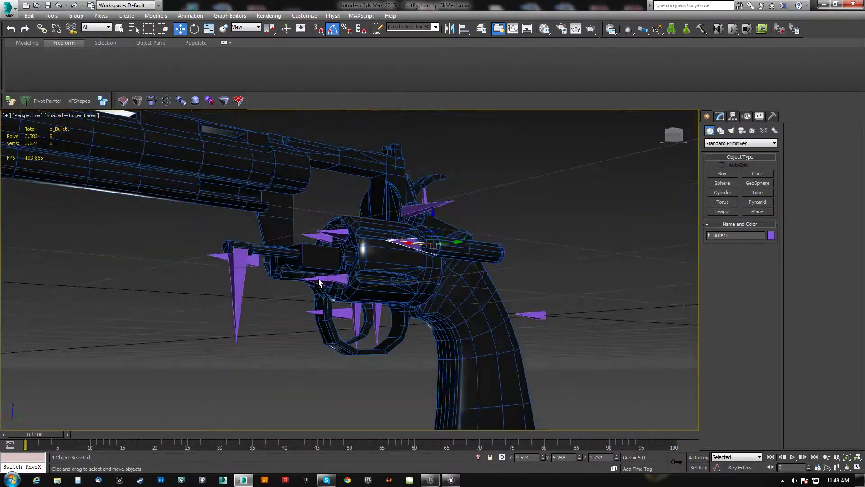
Test rotating the b_BulletRelease bone about 135 degrees around its X axis
key("e")
middle_click_drag(234, 273, 252, 300, "alt")
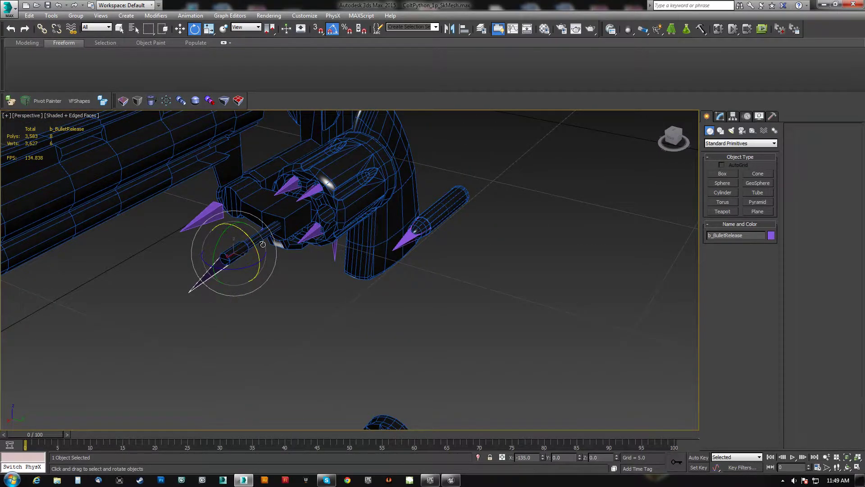
left_click_drag(263, 245, 258, 242)
Undo the test transforms made to the ejector rod, bullet, shell and cylinder arm bones
middle_click_drag(218, 212, 236, 249)
middle_click_drag(367, 241, 382, 283, "alt")
key("ctrl+z")
key("ctrl+z")
key("ctrl+z")
key("ctrl+z")
key("ctrl+z")
key("ctrl+z")
key("ctrl+z")
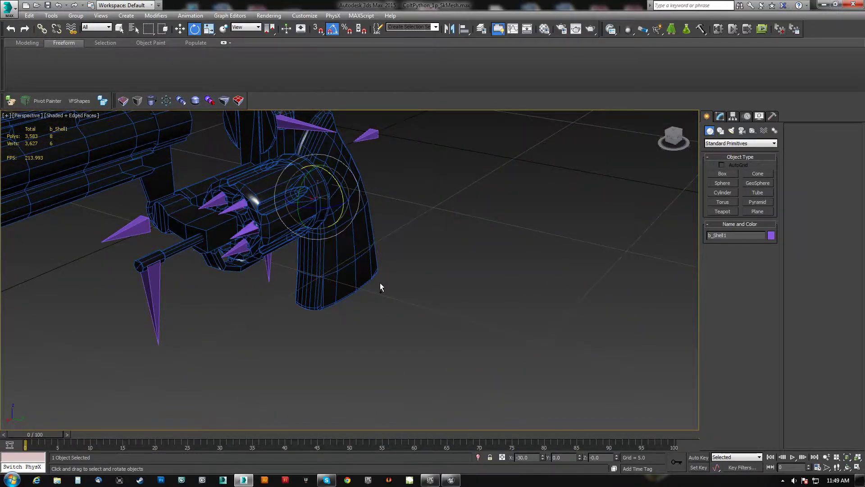
Inspect the bullet bones inside the cylinder in wireframe, selecting b_Bullet6
middle_click_drag(257, 213, 311, 297)
key("F3")
scroll(270, 250, "up", 4)
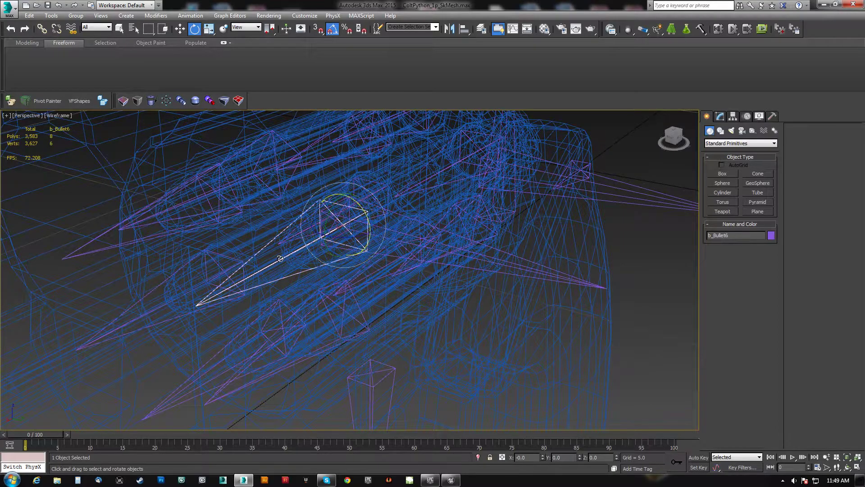
key("F3")
scroll(281, 258, "down", 5)
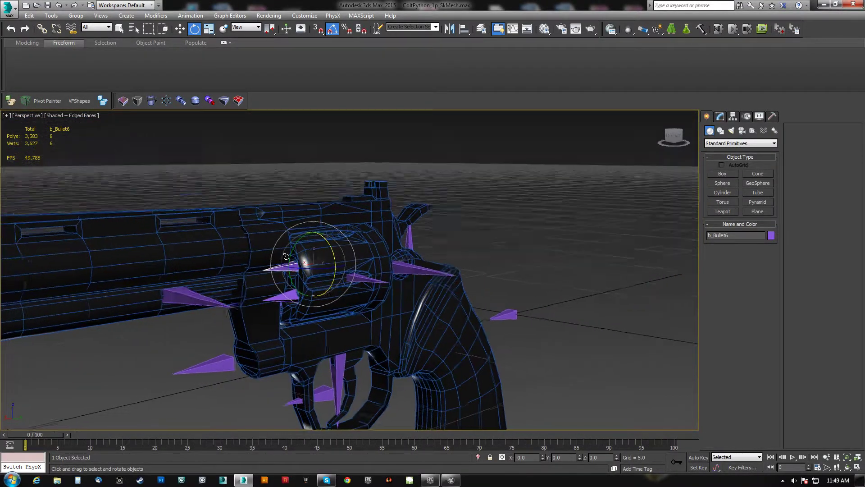
Test spinning the cylinder by rotating the b_Cylinder bone about 50 degrees around X and restoring it
mouse_move(286, 256)
middle_mouse_down("alt")
mouse_move(291, 283)
mouse_move(313, 294)
mouse_move(432, 292)
mouse_move(386, 298)
middle_mouse_up("alt")
key("F3")
key("F3")
left_click(420, 291)
scroll(420, 292, "down", 3)
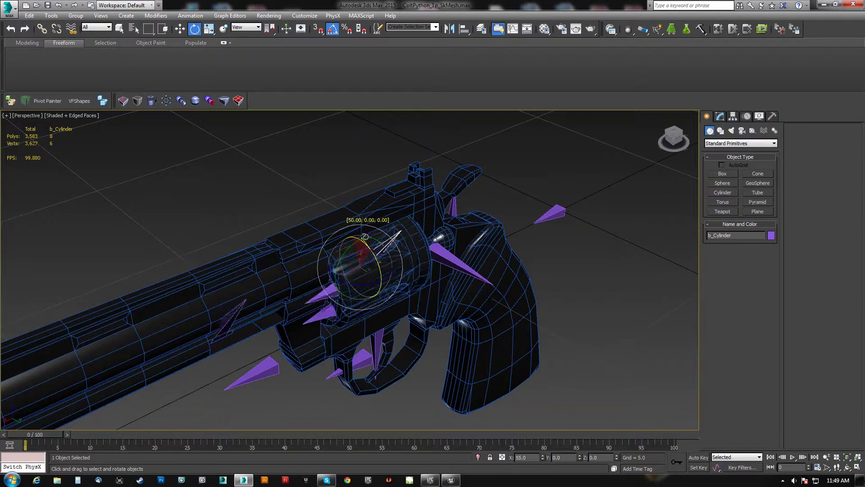
scroll(404, 268, "down", 4)
middle_click_drag(405, 268, 380, 232, "alt")
scroll(363, 267, "up", 5)
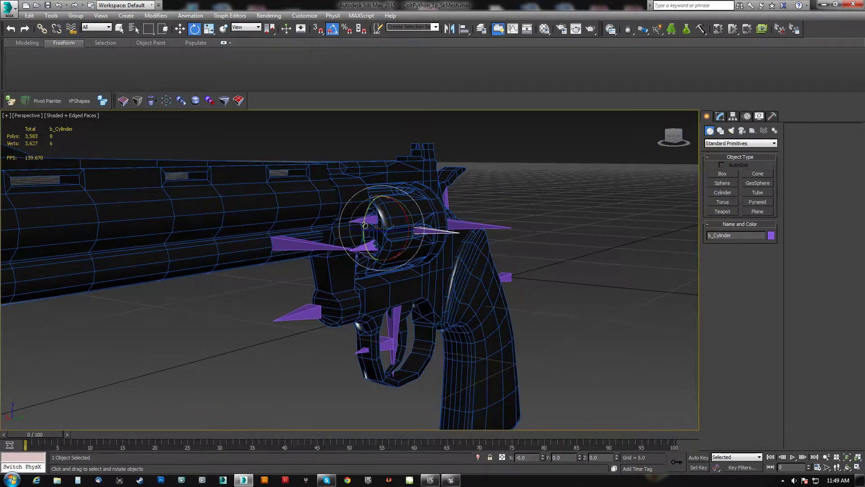
Examine the bone layout around the cylinder and frame up close, and then the whole revolver
scroll(406, 237, "down", 3)
middle_click_drag(405, 236, 351, 245, "alt")
middle_click_drag(432, 260, 354, 250)
scroll(335, 243, "up", 3)
scroll(334, 244, "up", 3)
middle_click_drag(452, 313, 450, 265)
middle_click_drag(386, 268, 340, 223)
scroll(344, 268, "down", 5)
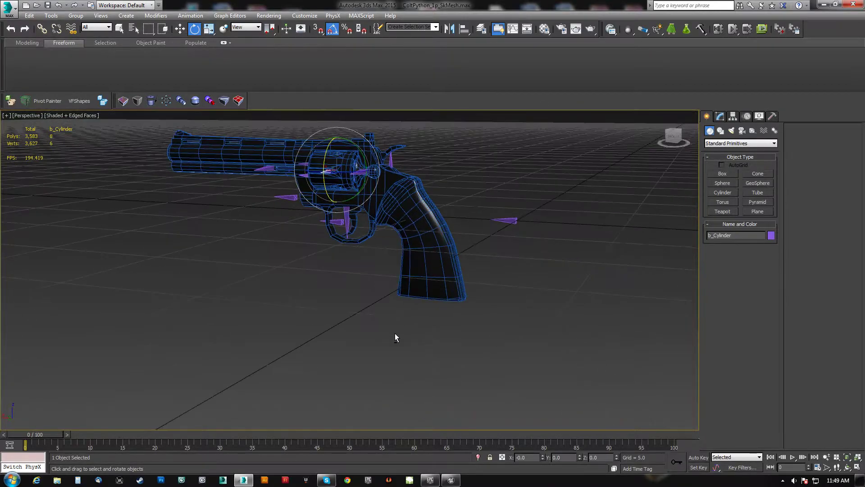
Test raising the speed loader below the grip with the b_Reloader bone along Z, and undo the move
middle_click_drag(395, 334, 376, 272)
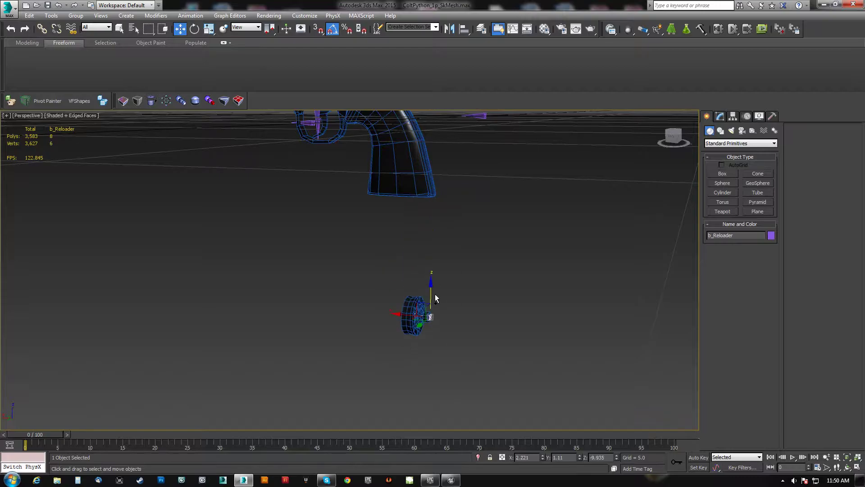
key("ctrl+z")
middle_click_drag(377, 195, 366, 226)
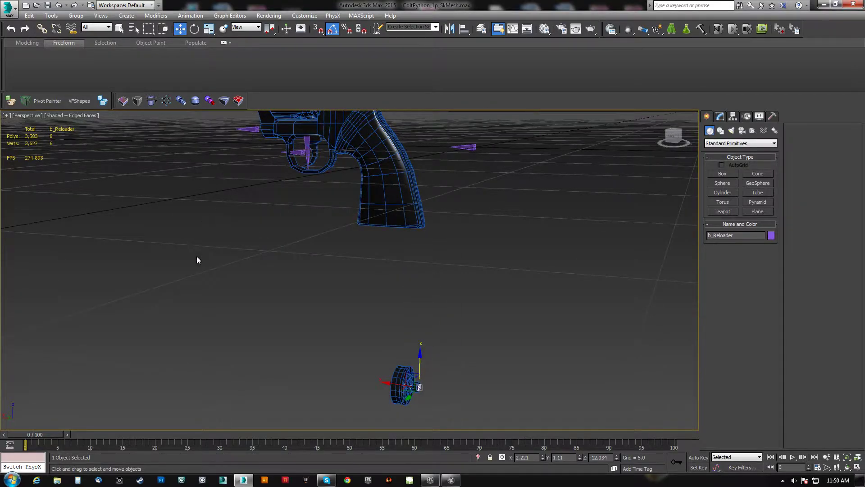
mouse_move(436, 416)
middle_mouse_down("alt")
mouse_move(365, 399)
mouse_move(423, 417)
middle_mouse_up("alt")
Open Anim_UE4Guy_Rifle_Idle.max without saving the revolver scene, adopting the file's unit scale
middle_click_drag(396, 210, 442, 258)
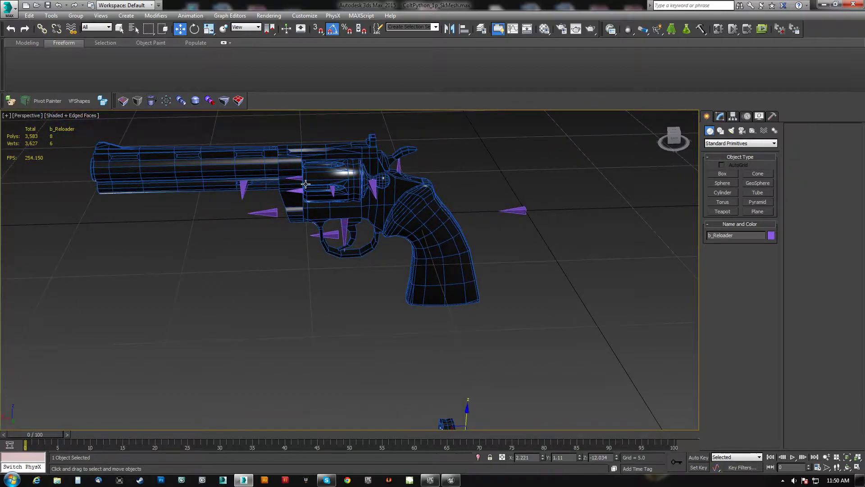
middle_click_drag(306, 184, 367, 266, "alt")
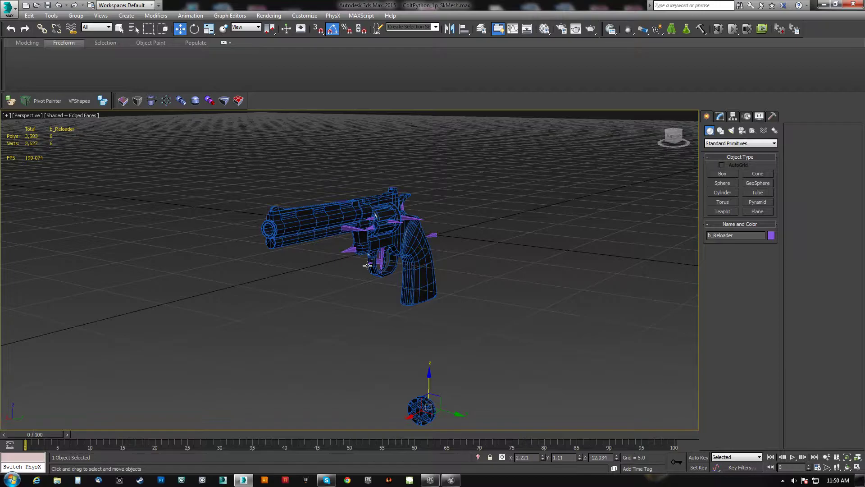
middle_click_drag(373, 267, 341, 281, "alt")
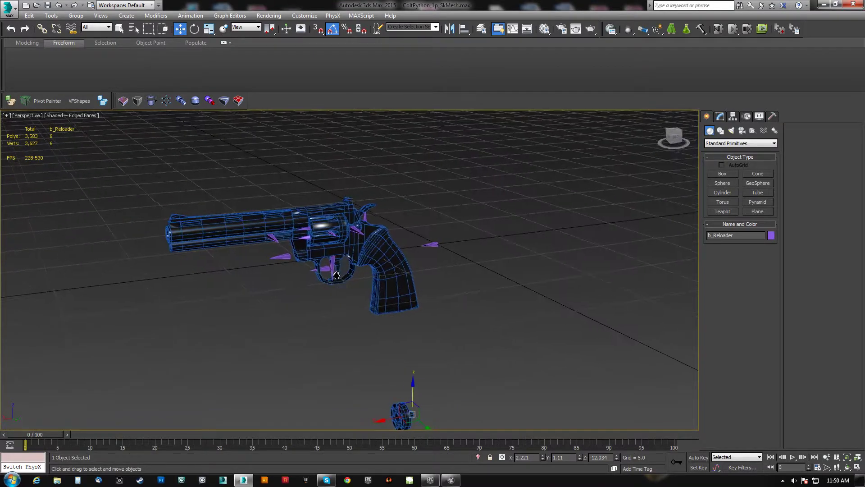
middle_click_drag(337, 274, 348, 273)
left_click(9, 8)
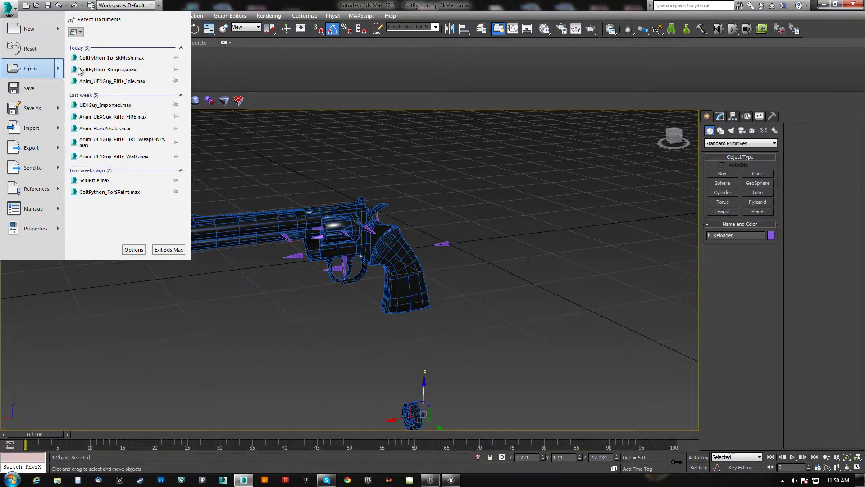
left_click(112, 81)
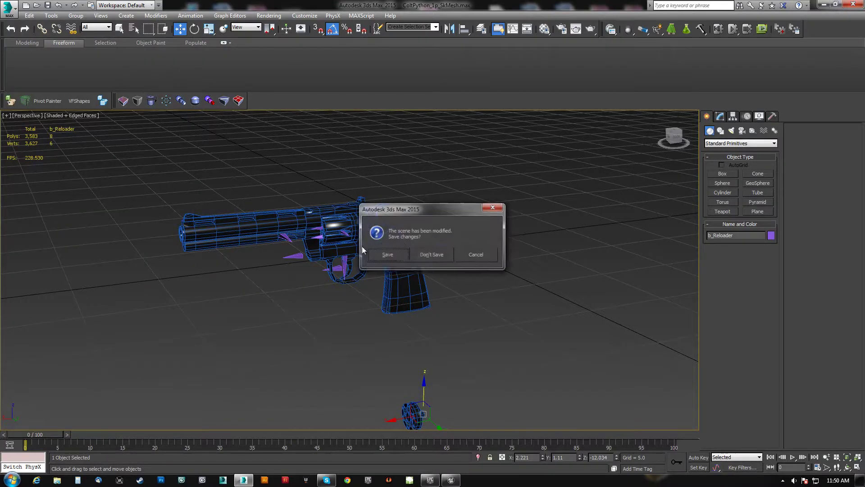
left_click(442, 253)
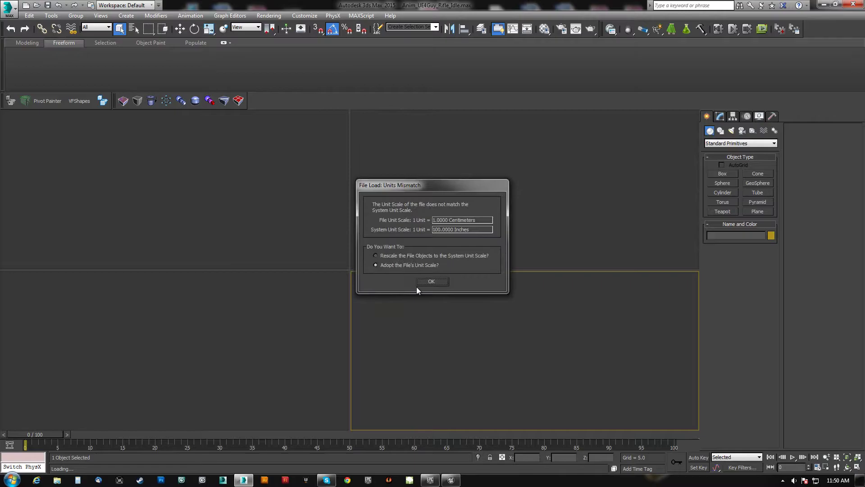
left_click(431, 283)
Examine the character's rifle-holding pose from several angles and up close around the hands and weapon
middle_click_drag(397, 291, 278, 308, "alt")
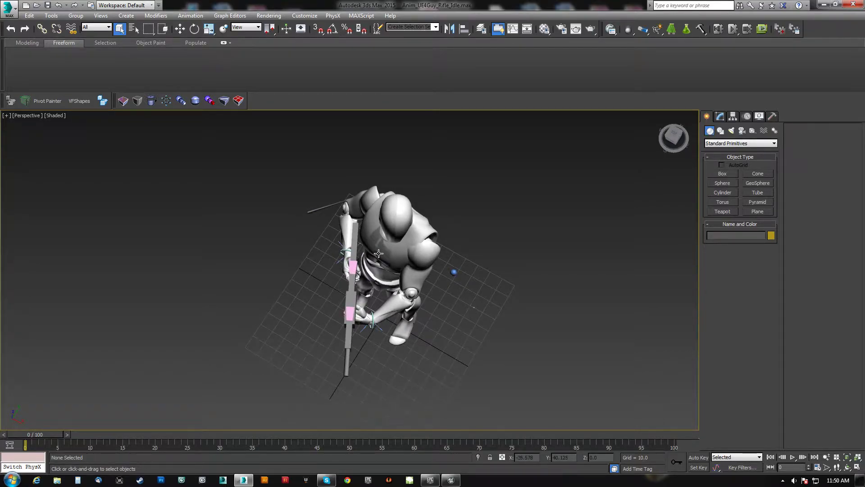
middle_click_drag(381, 287, 419, 222, "alt")
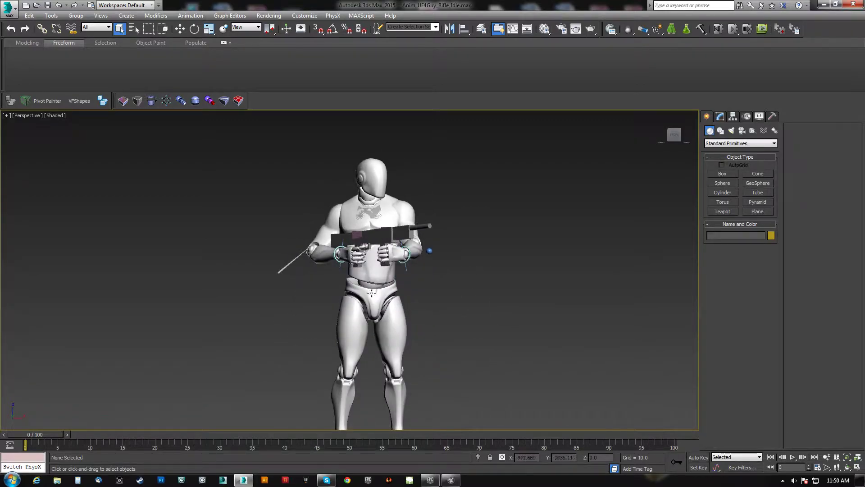
middle_click_drag(394, 319, 424, 291)
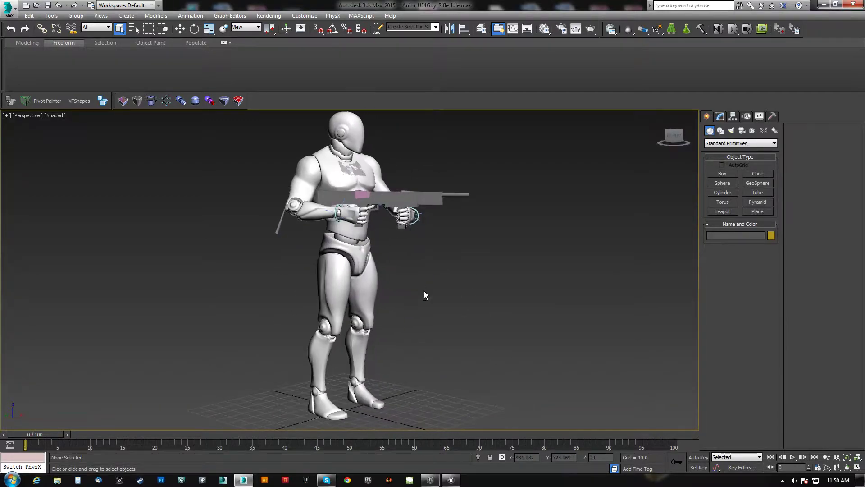
middle_click_drag(308, 305, 405, 315, "alt")
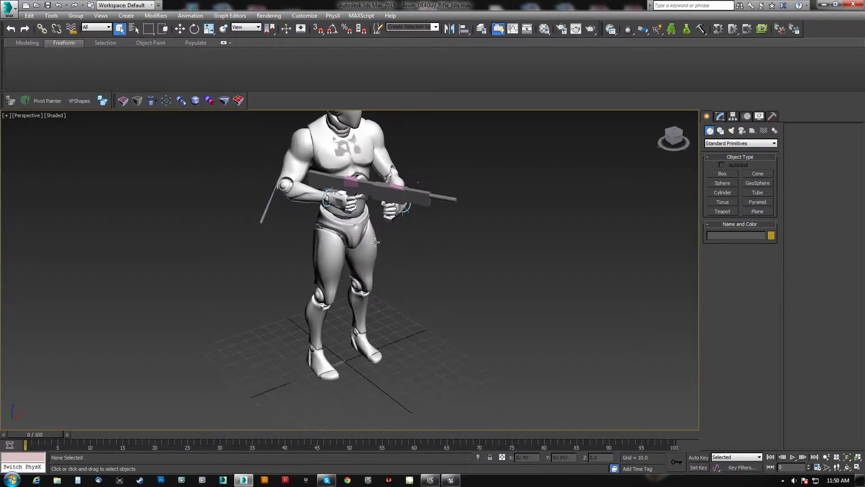
middle_click_drag(368, 213, 352, 258)
scroll(331, 239, "up", 5)
scroll(364, 294, "down", 5)
mouse_move(363, 294)
middle_mouse_down("alt")
mouse_move(305, 315)
mouse_move(374, 257)
mouse_move(345, 243)
middle_mouse_up("alt")
scroll(345, 243, "up", 5)
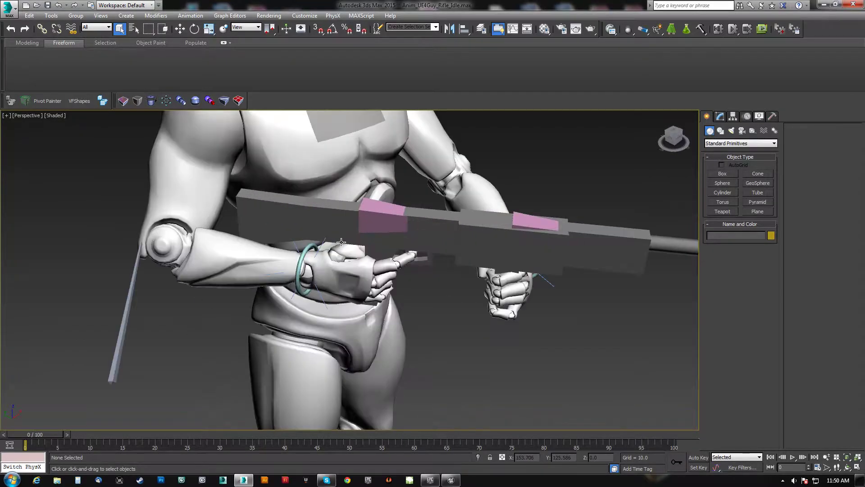
key("F3")
key("F3")
Test pulling the rifle out of the hands along X with b_WeaponRoot, the parent of b_Anim, and undo the move
left_click(377, 206)
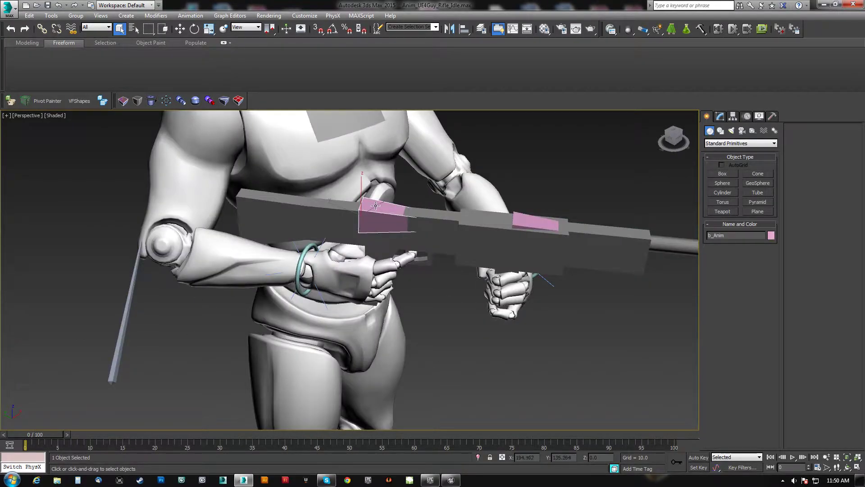
left_click(376, 206)
scroll(399, 238, "down", 5)
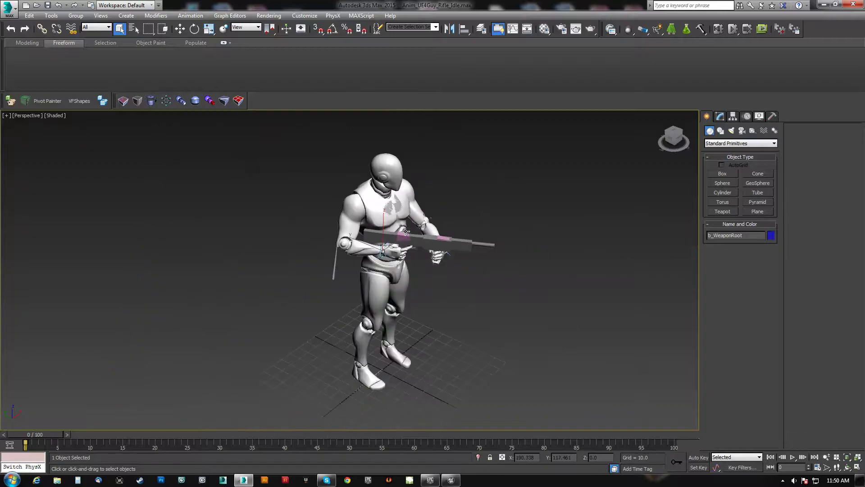
middle_click_drag(399, 239, 377, 262, "alt")
scroll(376, 261, "up", 5)
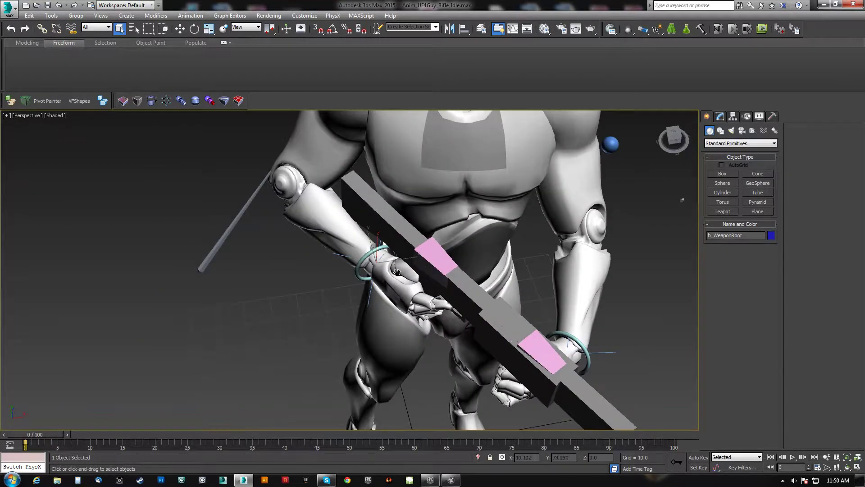
scroll(396, 272, "down", 7)
key("w")
scroll(447, 303, "up", 3)
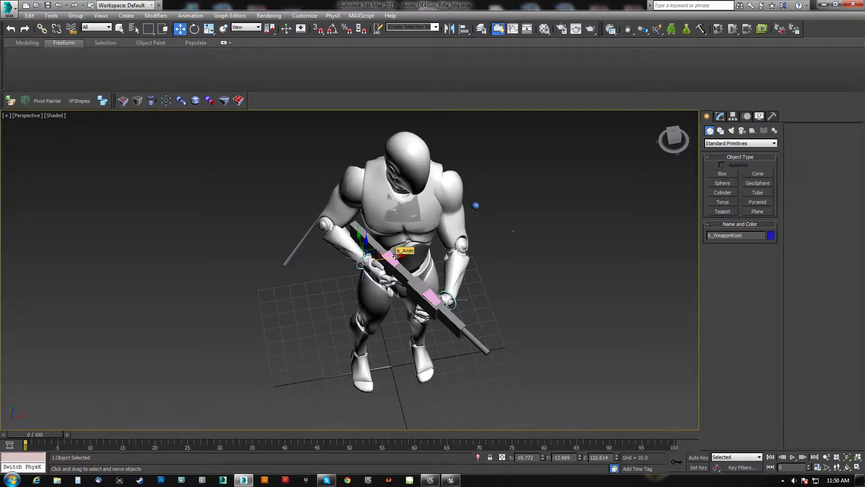
left_click_drag(396, 257, 272, 275)
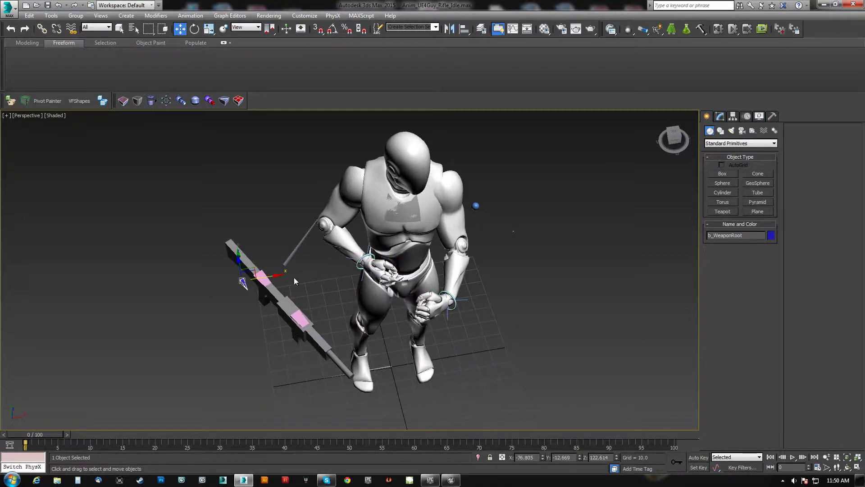
key("ctrl+z")
Move the hands and rifle together about 6 units along X with RightHand_Control
middle_click_drag(427, 323, 348, 277, "alt")
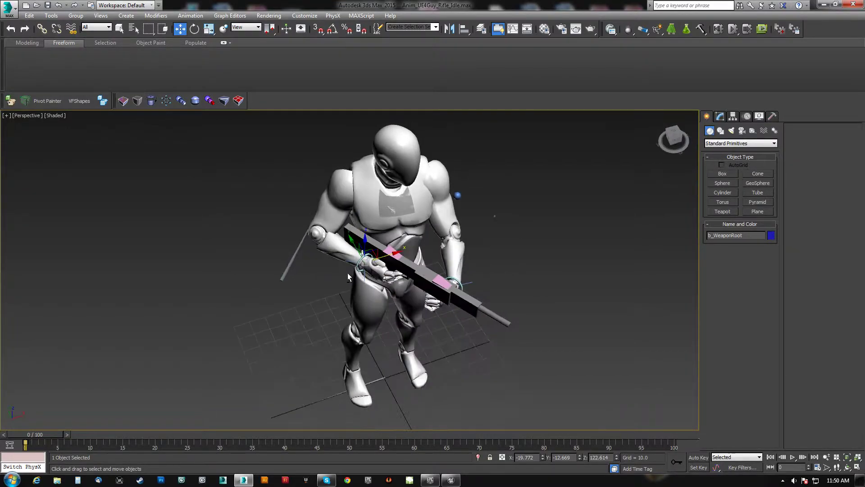
left_click(359, 260)
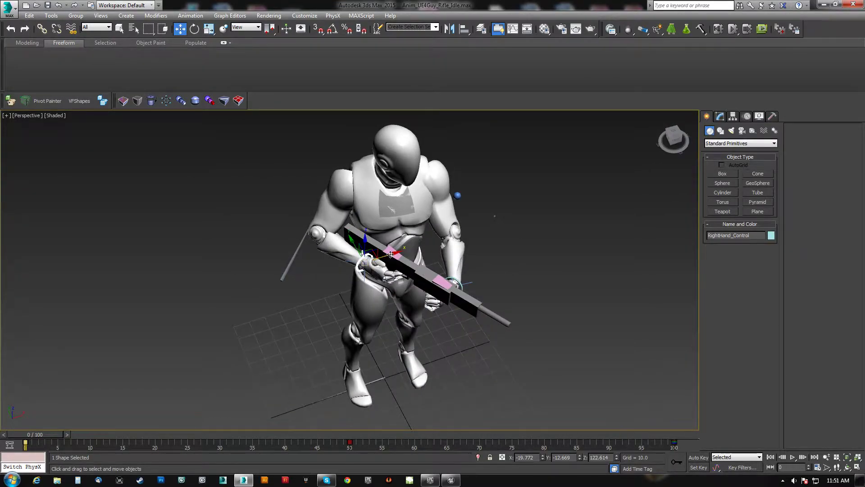
mouse_move(390, 254)
left_mouse_down()
mouse_move(370, 261)
mouse_move(401, 251)
left_mouse_up()
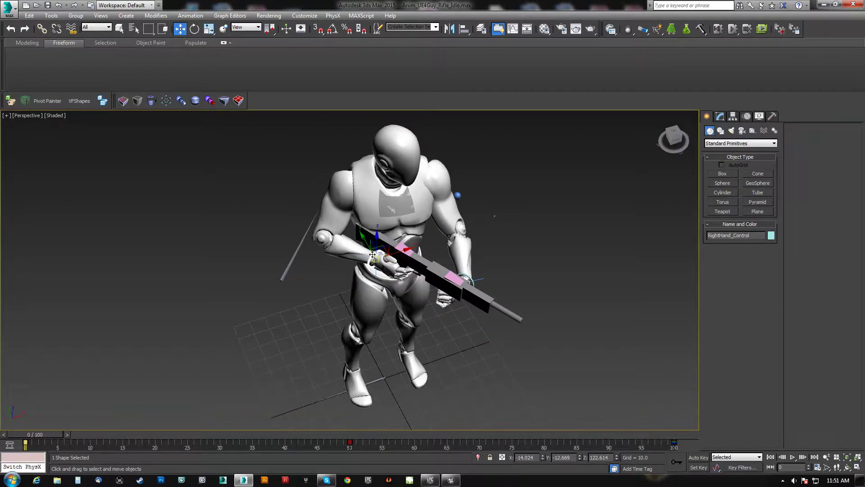
middle_click_drag(373, 255, 350, 273, "alt")
Try moving the rifle's b_Slide bone, cancel the move, and select b_WeaponRoot
left_click(422, 311)
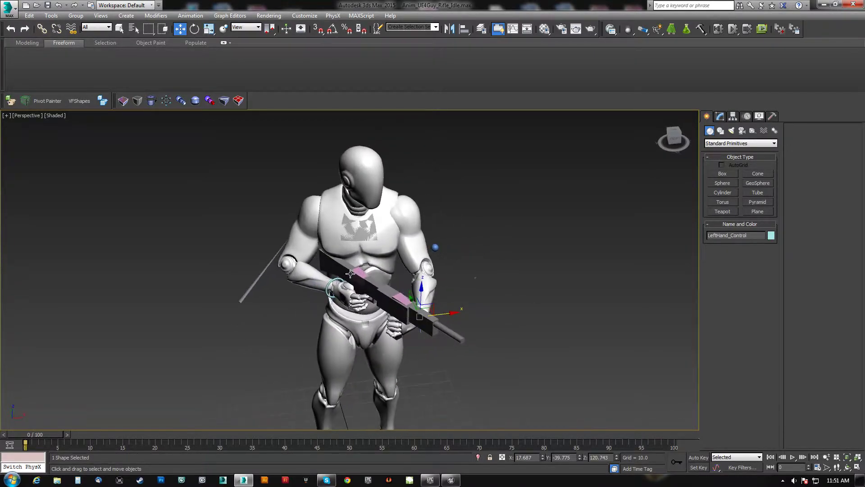
left_click(400, 300)
left_click_drag(404, 293, 385, 261)
right_click(385, 261)
middle_click_drag(371, 332, 370, 256)
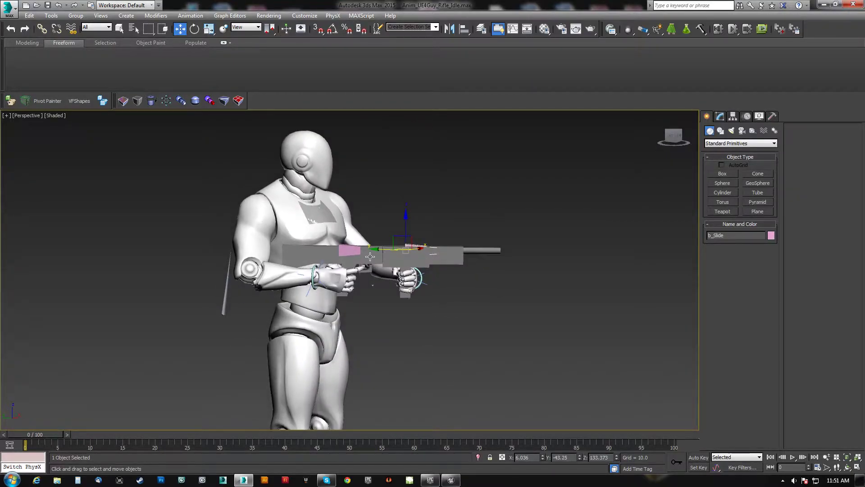
left_click(369, 257)
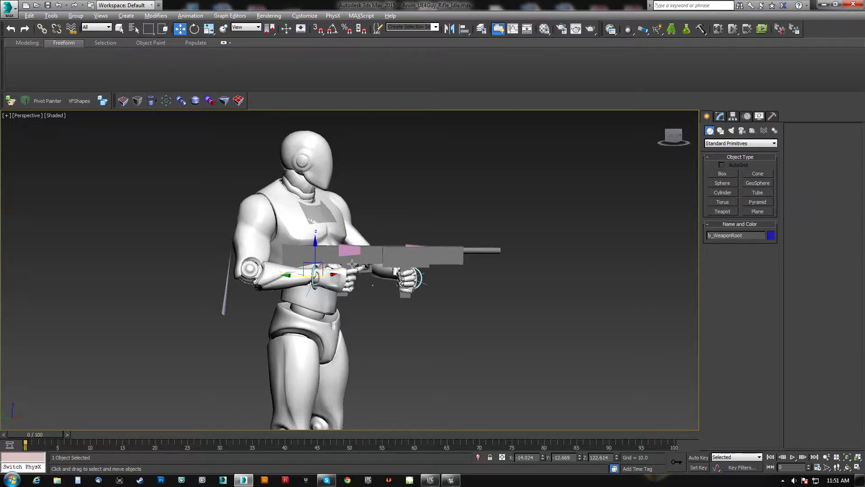
Look up where animation constraints are found without applying one, and clear the b_WeaponRoot selection
middle_click_drag(352, 264, 303, 263, "alt")
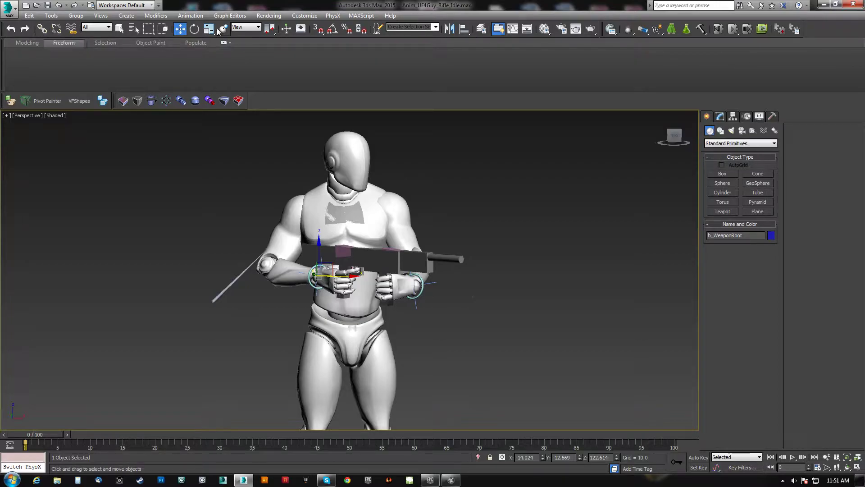
left_click(190, 15)
mouse_move(212, 64)
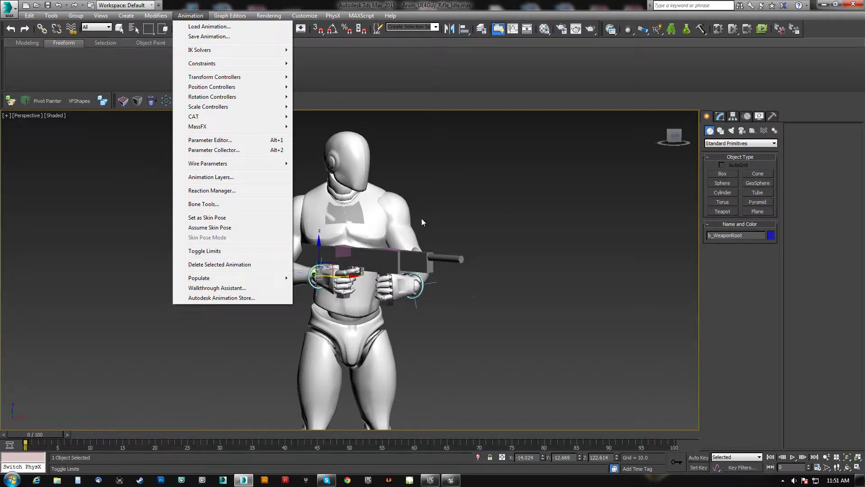
left_click(475, 199)
left_click(475, 199)
Inspect the rifle bones and hand controls up close in wireframe, and return to shaded display
middle_click_drag(475, 199, 356, 235)
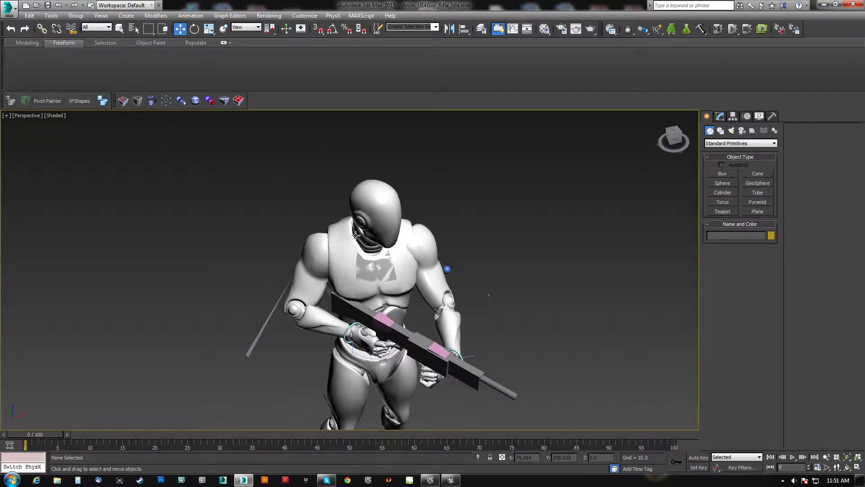
scroll(356, 234, "up", 6)
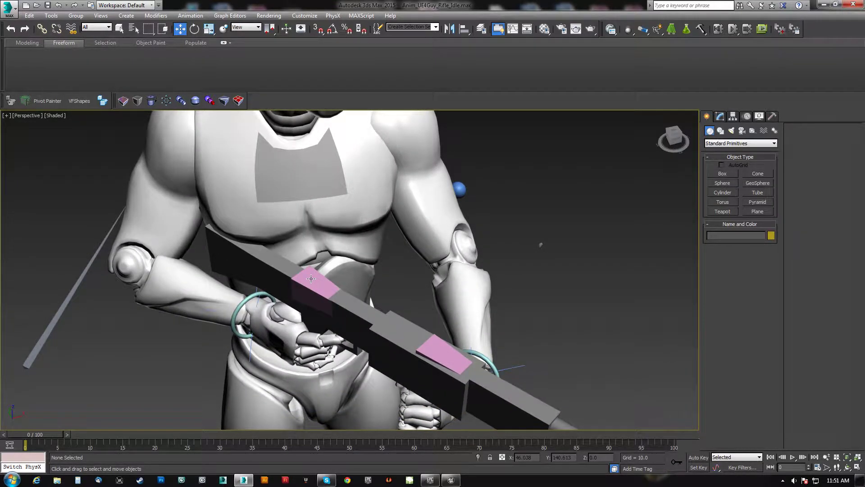
scroll(339, 287, "down", 5)
middle_click_drag(378, 276, 352, 292, "alt")
scroll(322, 287, "up", 5)
key("F3")
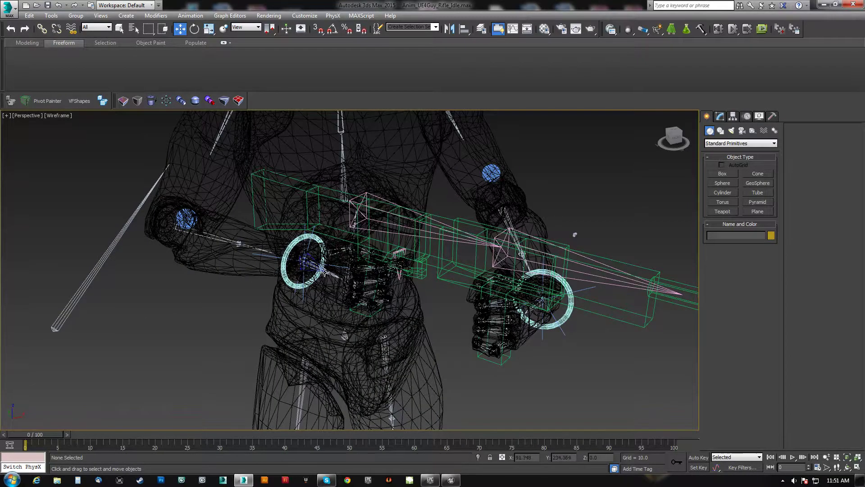
key("F3")
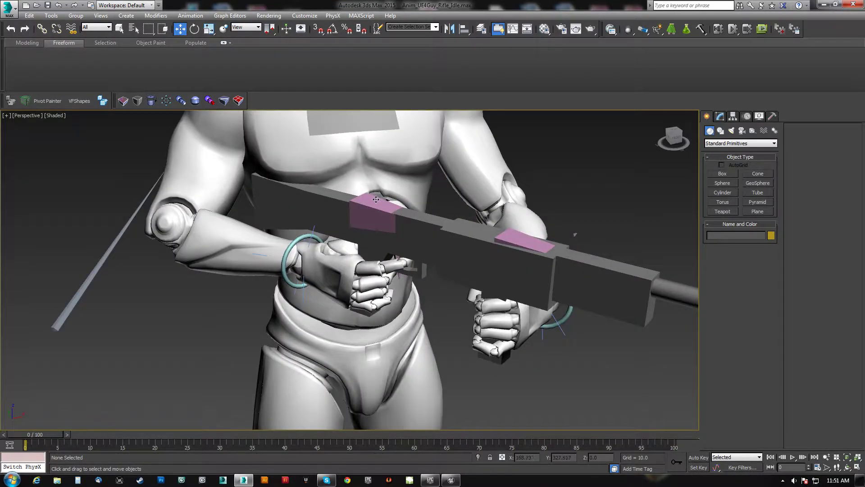
Move the rifle about 106 units along negative X, away from the character, using b_Anim's parent b_WeaponRoot
left_click(374, 199)
key("Page_Up")
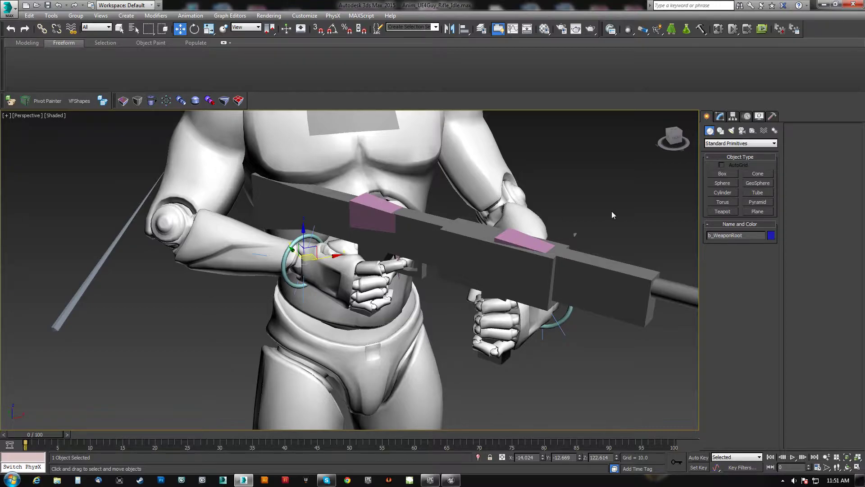
scroll(612, 212, "down", 5)
middle_click_drag(547, 212, 519, 271, "alt")
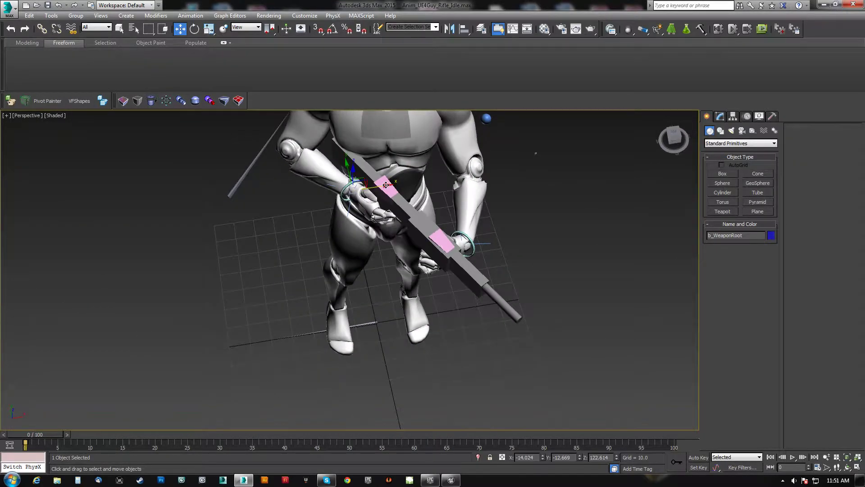
left_click_drag(386, 185, 69, 197)
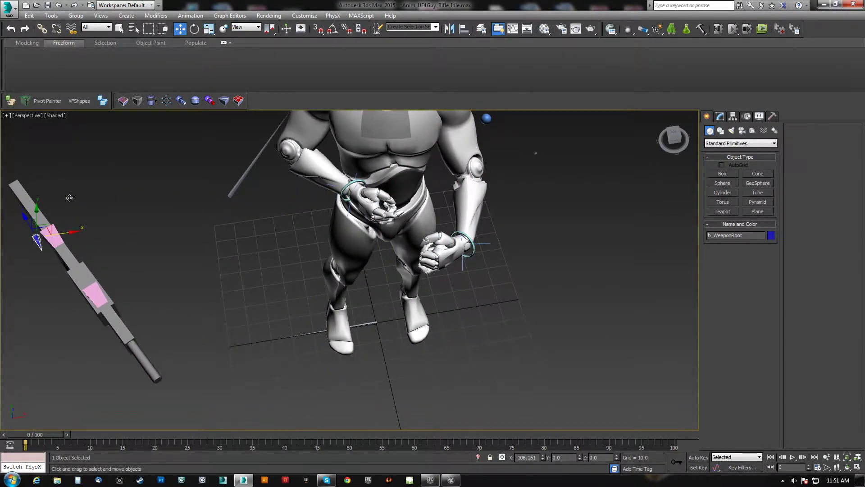
middle_click_drag(90, 209, 186, 218)
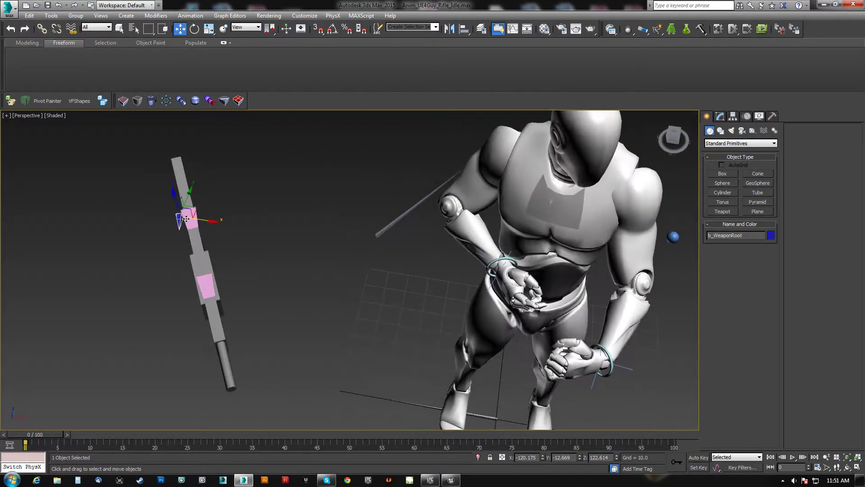
Select the rifle's b_Anim bone for rotation and examine the rifle beside the character from several angles
left_click(188, 217)
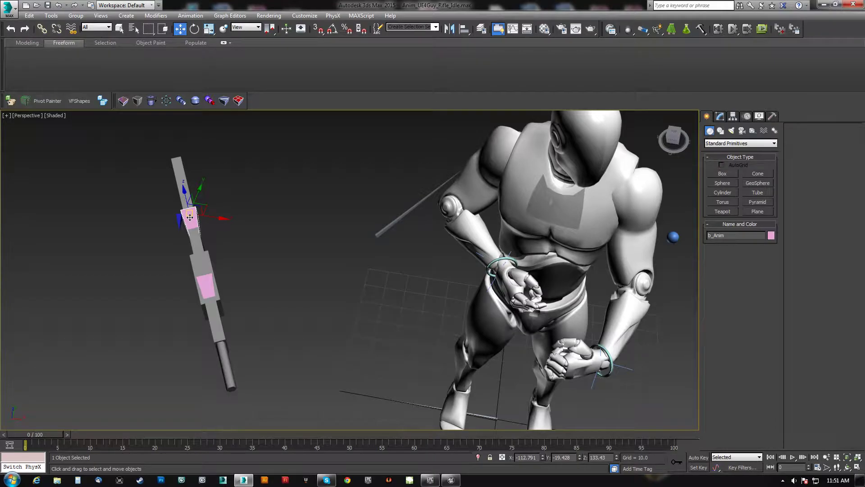
middle_click_drag(189, 217, 248, 243, "alt")
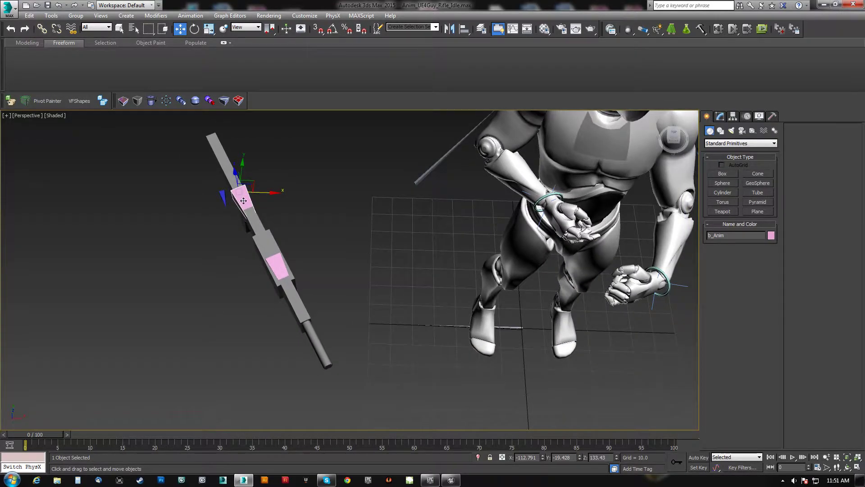
key("e")
middle_click_drag(273, 218, 277, 183, "alt")
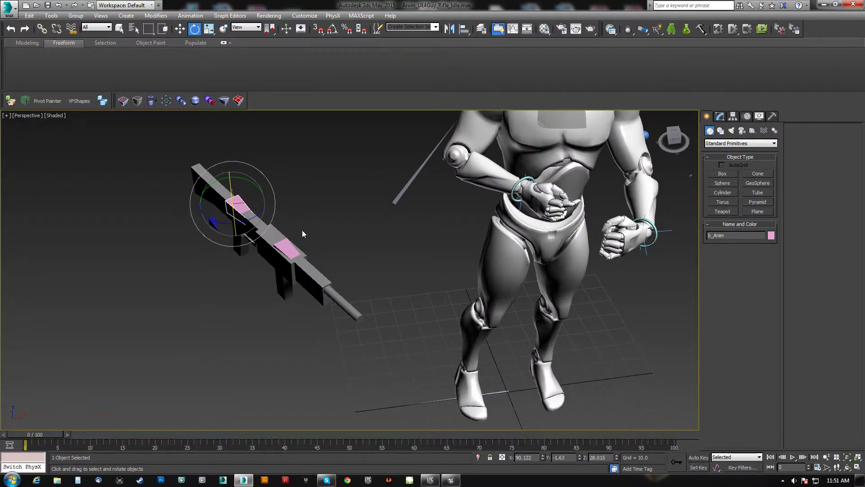
middle_click_drag(302, 234, 293, 203, "alt")
middle_click_drag(322, 260, 240, 235, "alt")
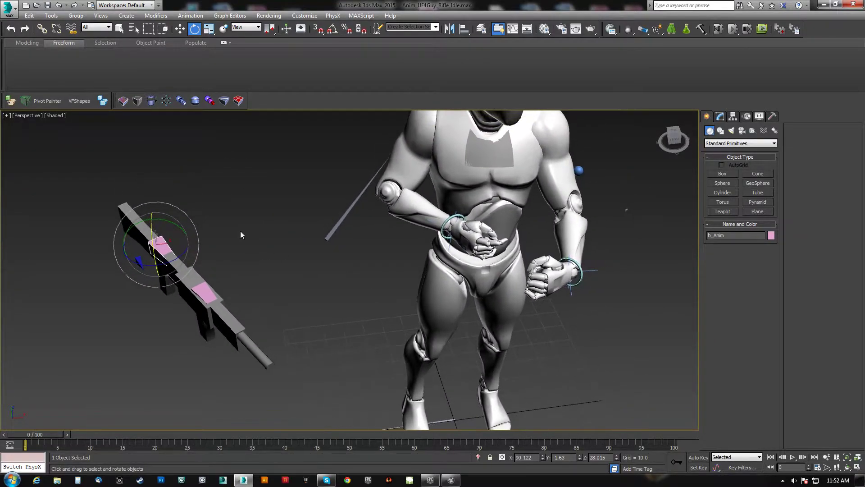
Start merging an external scene file and browse to C_Backup1\maxsource on drive E:
left_click(8, 8)
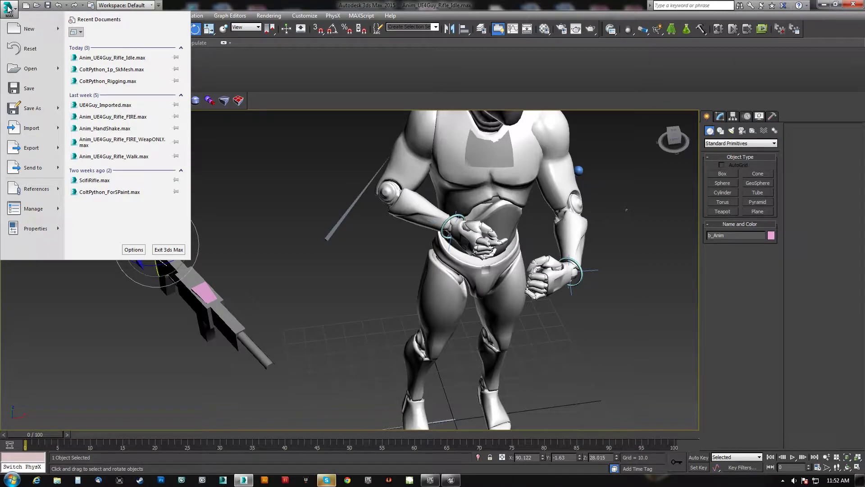
mouse_move(34, 128)
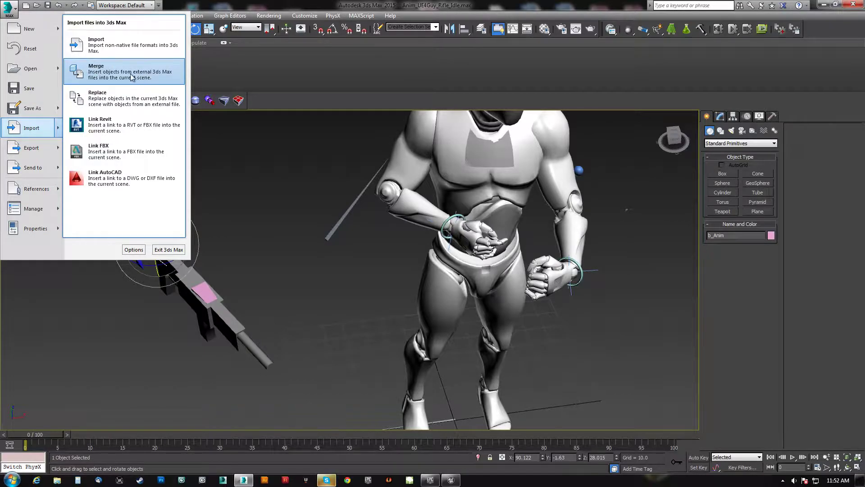
left_click(159, 73)
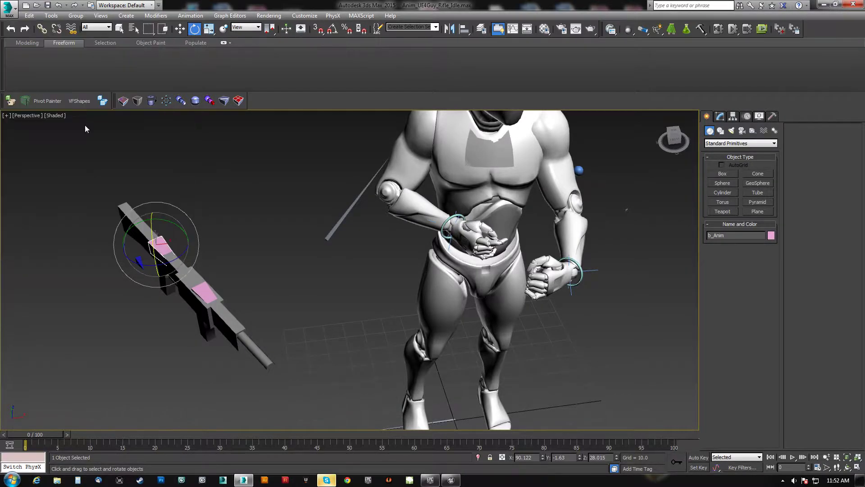
left_click(25, 139)
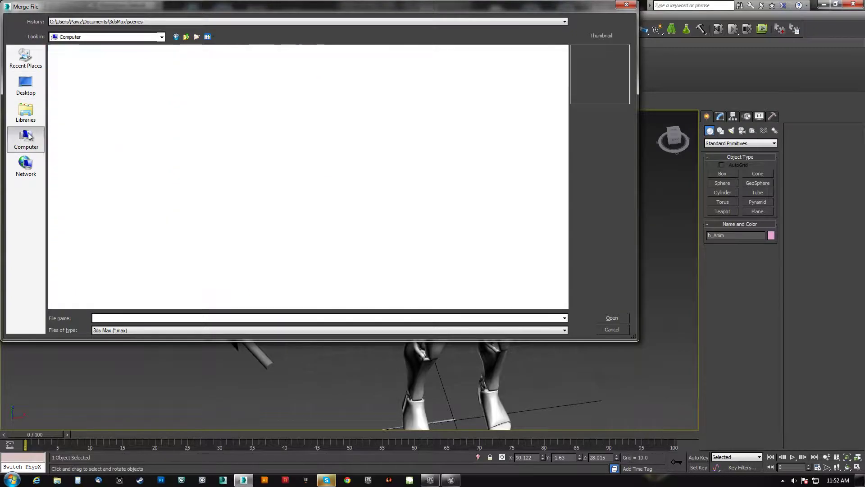
double_click(189, 68)
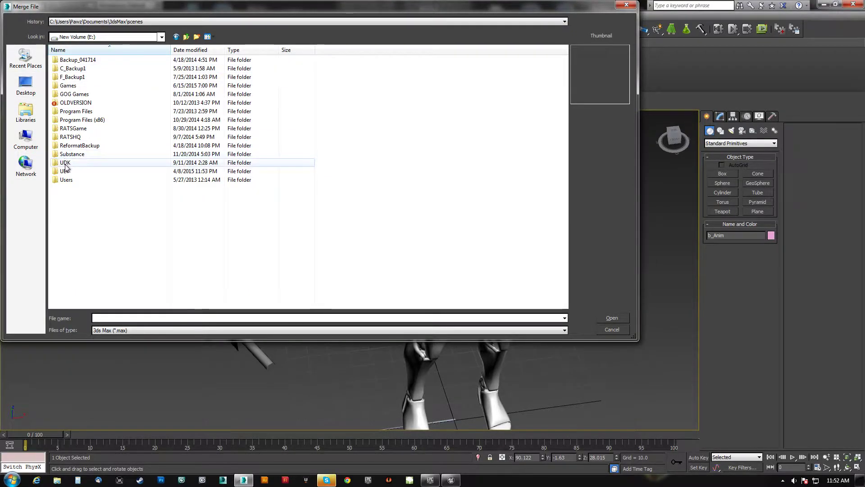
double_click(72, 77)
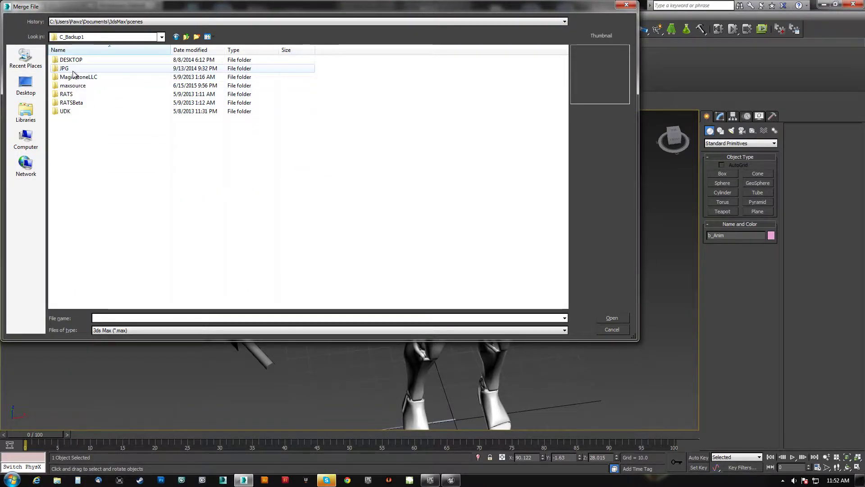
double_click(69, 85)
Choose ColtPython_1p_SkMesh.max from UDK_EXPORTS\Characters\PLAYER\ANIMATIONS\ColtPython as the file to merge
left_click(73, 137)
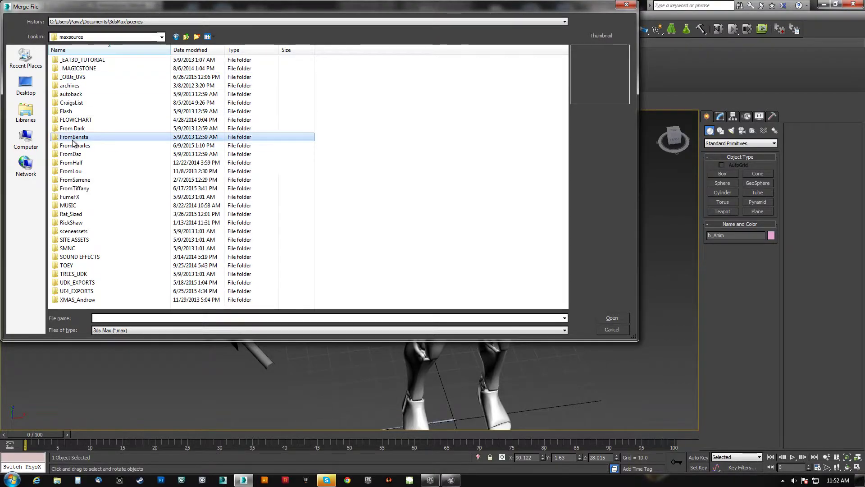
double_click(78, 282)
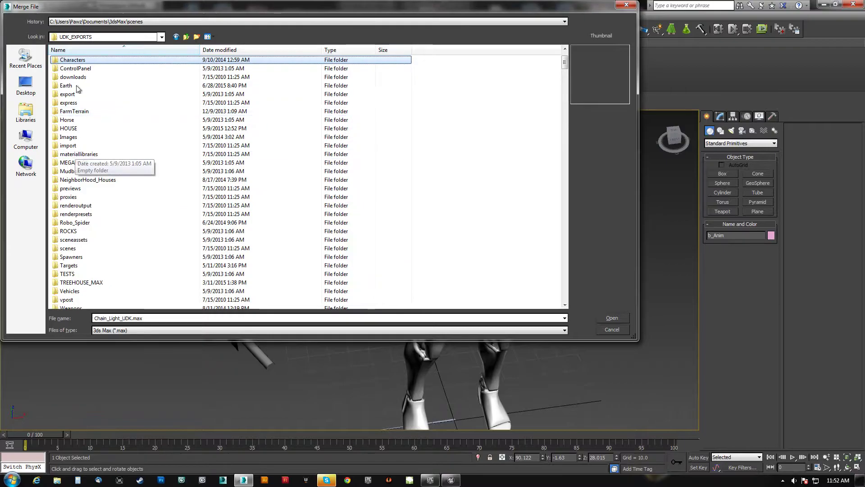
double_click(72, 60)
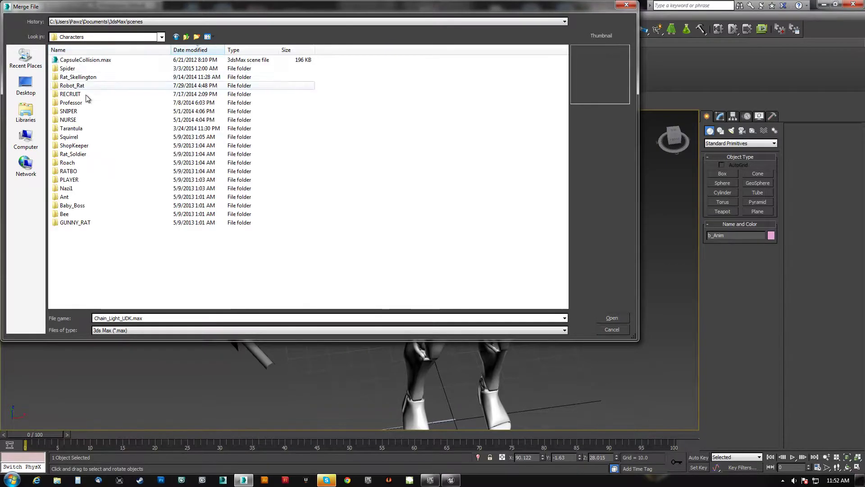
double_click(72, 179)
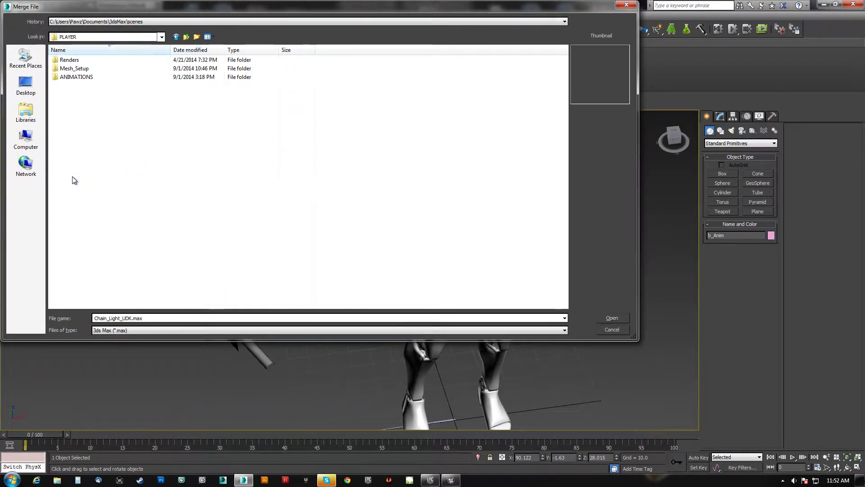
double_click(76, 77)
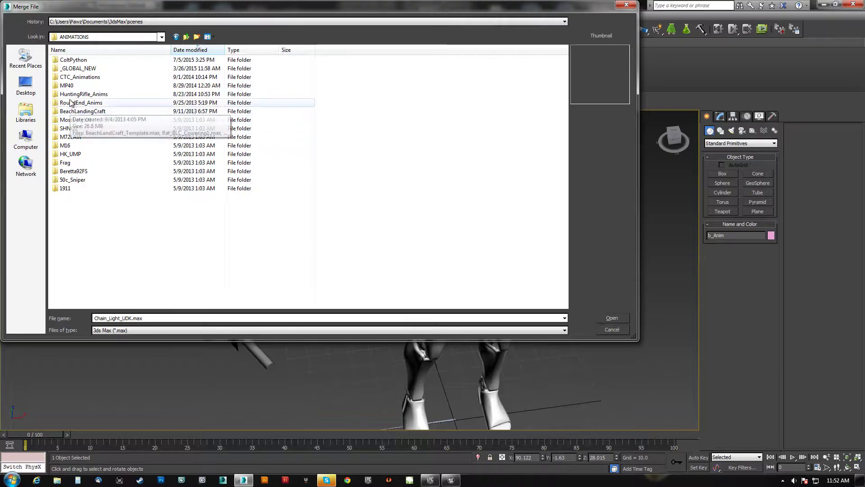
double_click(86, 64)
left_click(88, 77)
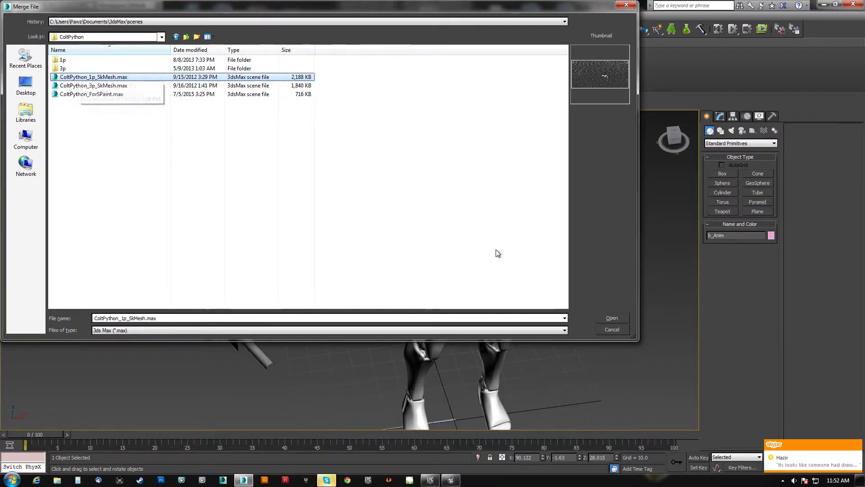
left_click(621, 315)
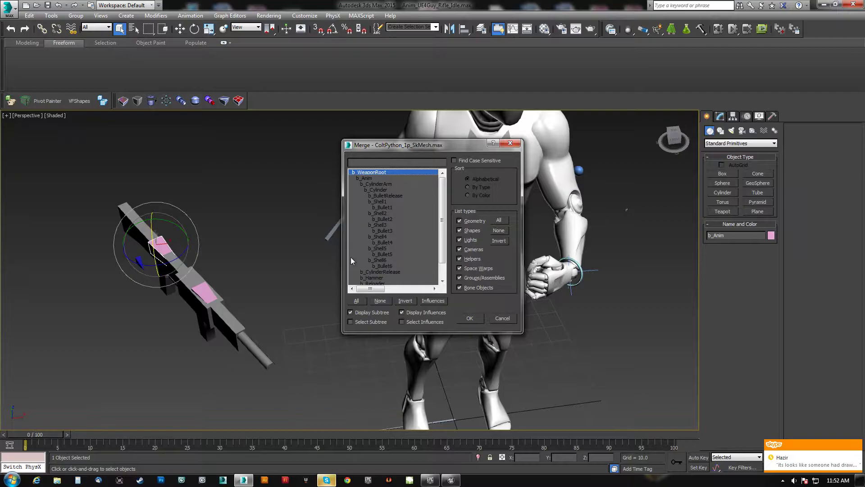
Merge all objects of the Colt Python file into the scene, resolving the duplicate b_WeaponRoot name with Merge
left_click(359, 300)
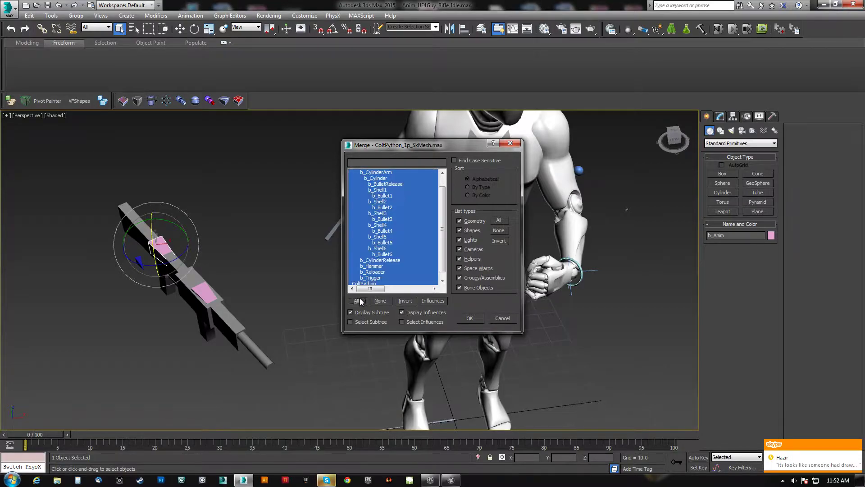
left_click(470, 318)
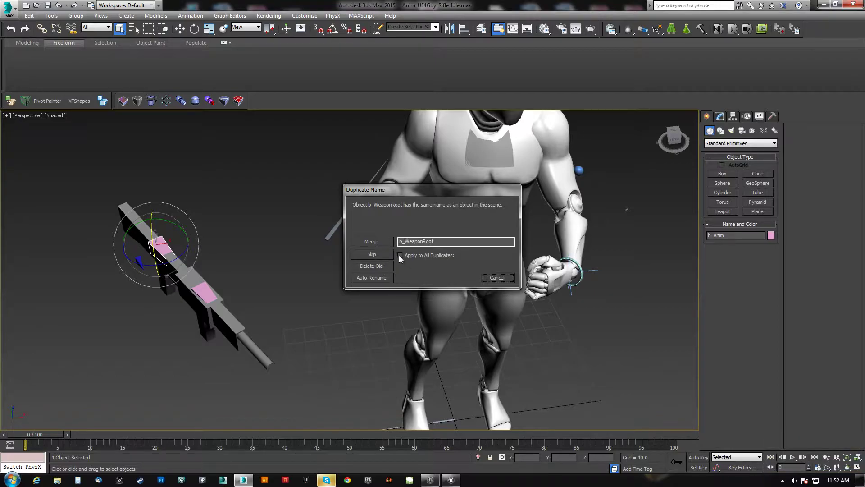
left_click(371, 242)
Compare the merged revolver and its bones with the character's size from several distances and angles
scroll(331, 197, "down", 10)
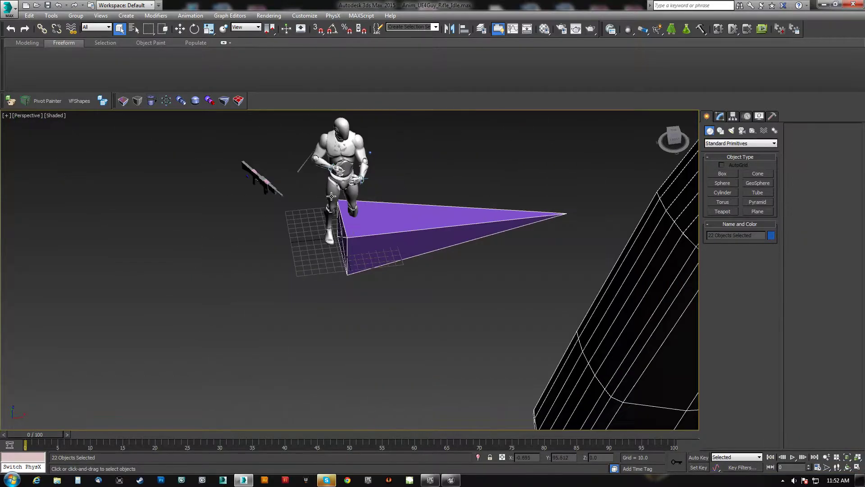
scroll(331, 197, "down", 5)
scroll(347, 263, "up", 5)
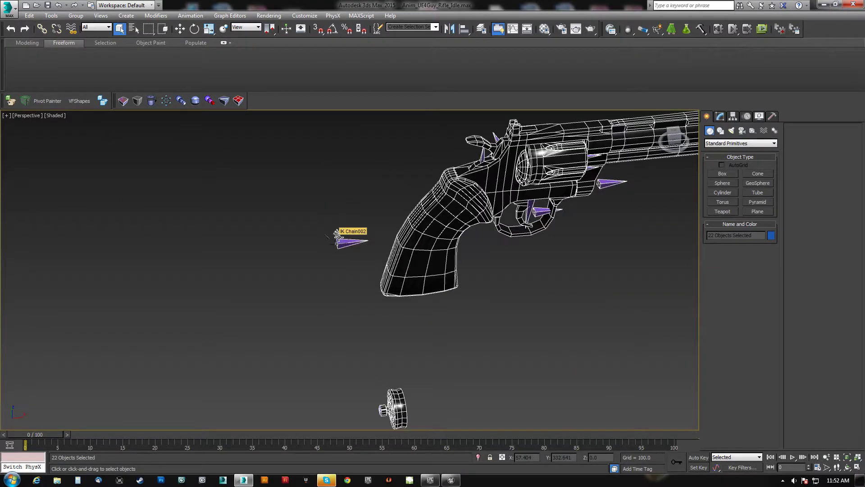
mouse_move(361, 242)
middle_mouse_down("alt")
mouse_move(259, 253)
mouse_move(328, 230)
mouse_move(560, 222)
mouse_move(349, 255)
middle_mouse_up("alt")
middle_click_drag(291, 261, 309, 261, "alt")
scroll(309, 261, "up", 8)
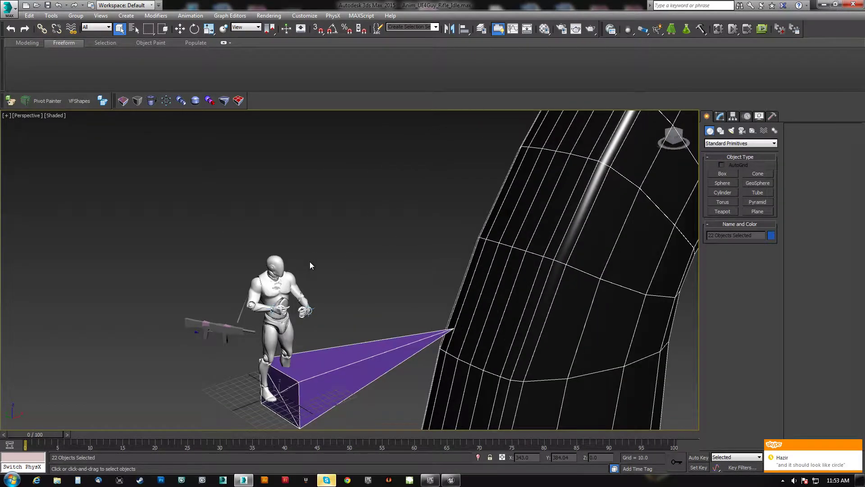
scroll(326, 260, "down", 6)
scroll(314, 265, "down", 5)
middle_click_drag(315, 275, 291, 252, "alt")
scroll(292, 266, "up", 8)
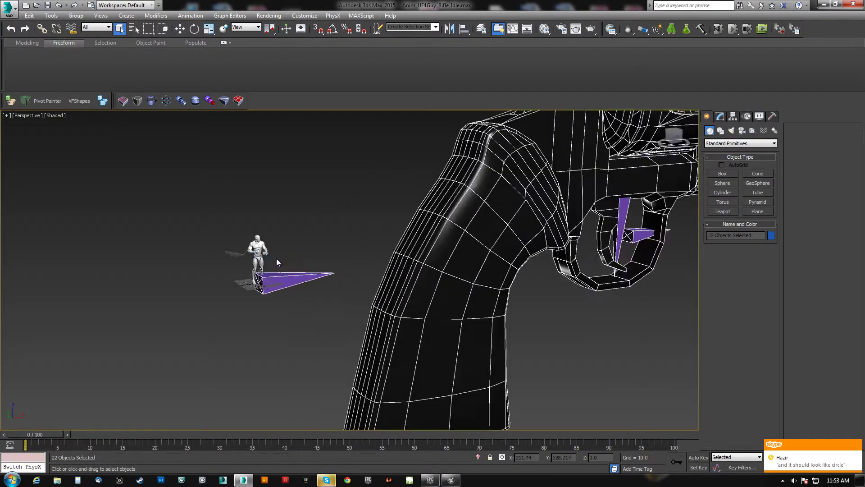
Scale the revolver down uniformly to about 1.44 by its b_WeaponRoot bone
left_click(272, 277)
scroll(277, 278, "down", 8)
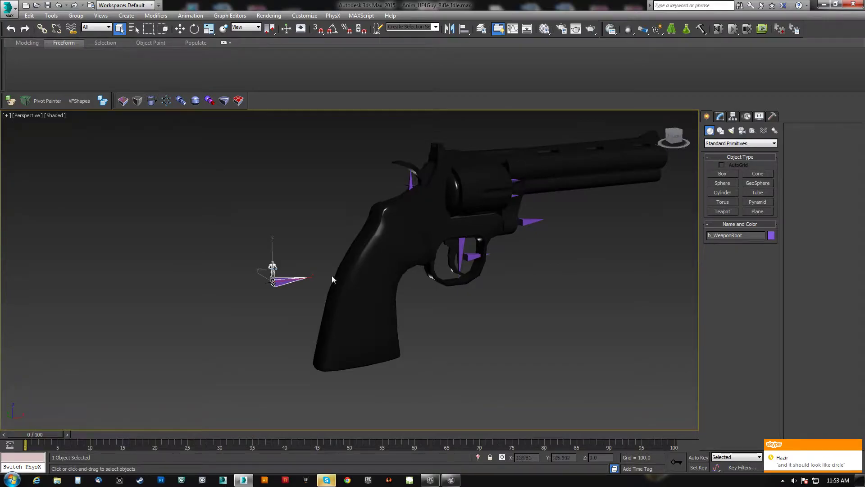
key("r")
middle_click_drag(288, 269, 292, 261, "alt")
scroll(290, 339, "down", 10)
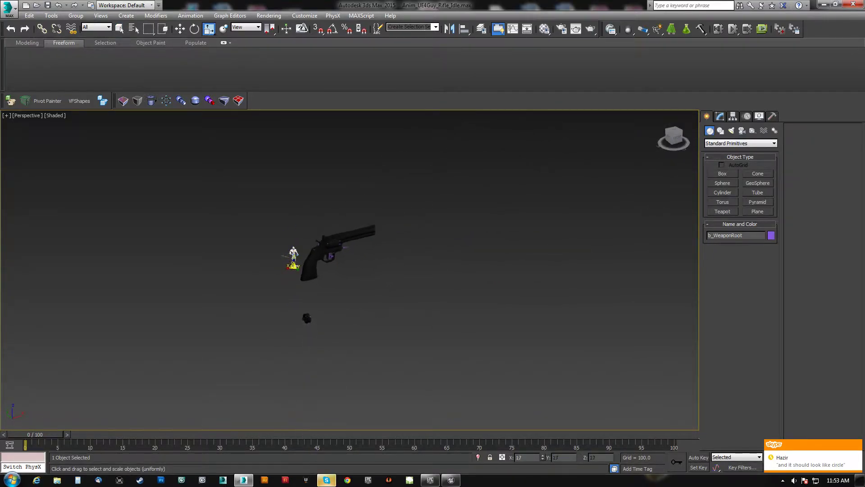
left_click_drag(298, 341, 401, 131)
key("z")
Raise the revolver's b_WeaponRoot about 67 units along Z, towards the character's hands
scroll(313, 247, "down", 6)
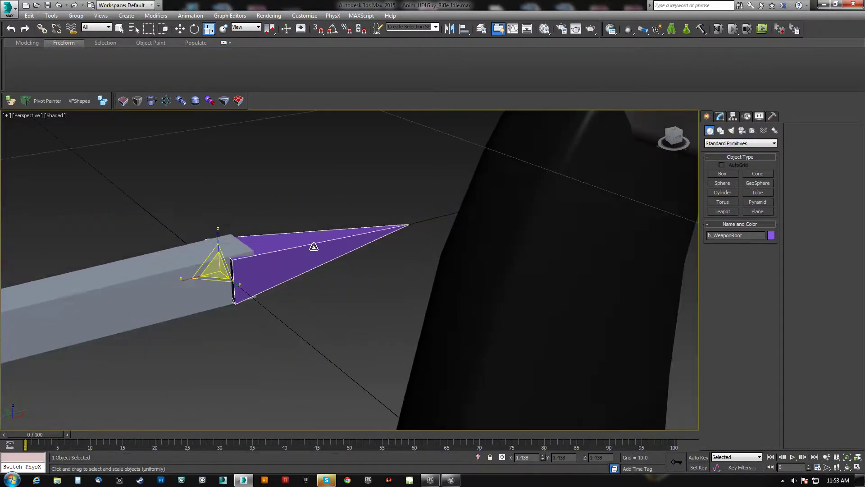
scroll(312, 244, "down", 5)
key("w")
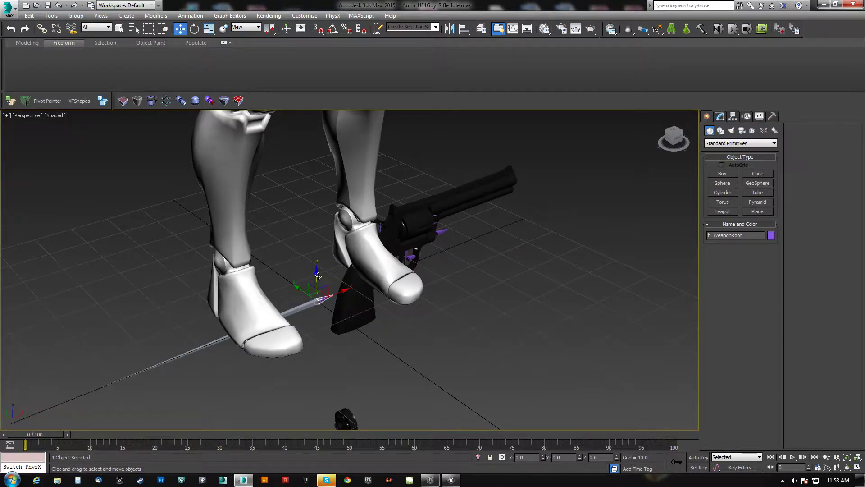
left_click_drag(318, 276, 314, 160)
scroll(346, 259, "down", 8)
scroll(340, 228, "up", 4)
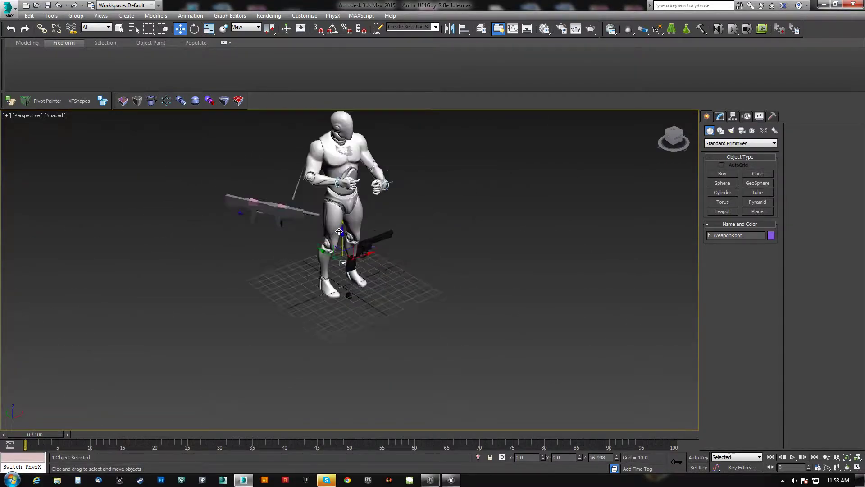
left_click_drag(345, 248, 346, 205)
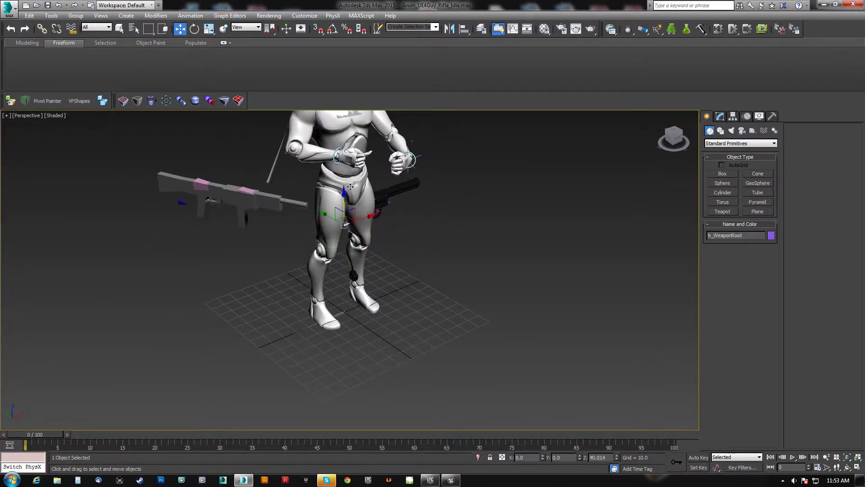
In wireframe display, align the revolver's b_WeaponRoot to hand_r, pivot to pivot in X, Y and Z, matching orientation on all three axes
scroll(352, 220, "up", 8)
key("F3")
scroll(356, 223, "up", 5)
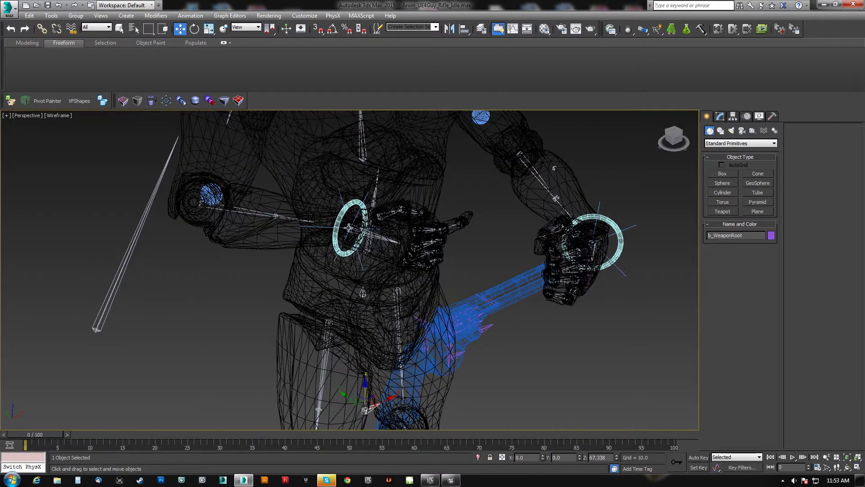
middle_click_drag(407, 268, 397, 271, "alt")
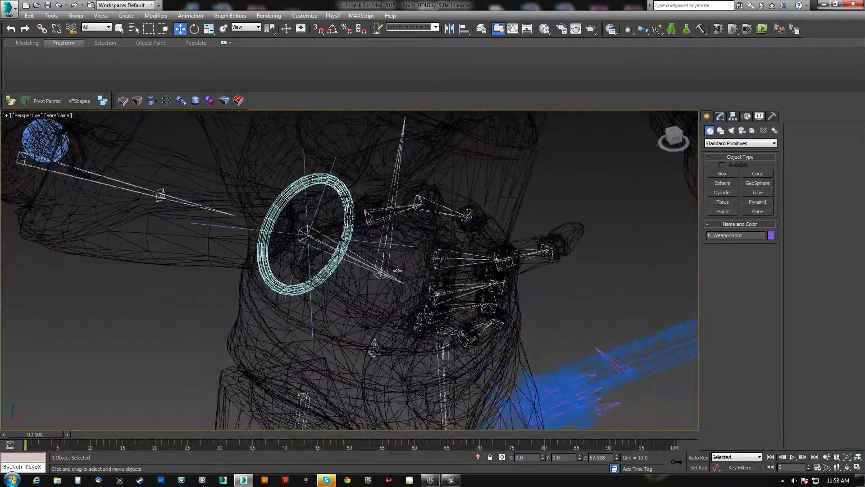
scroll(384, 271, "up", 6)
key("alt+a")
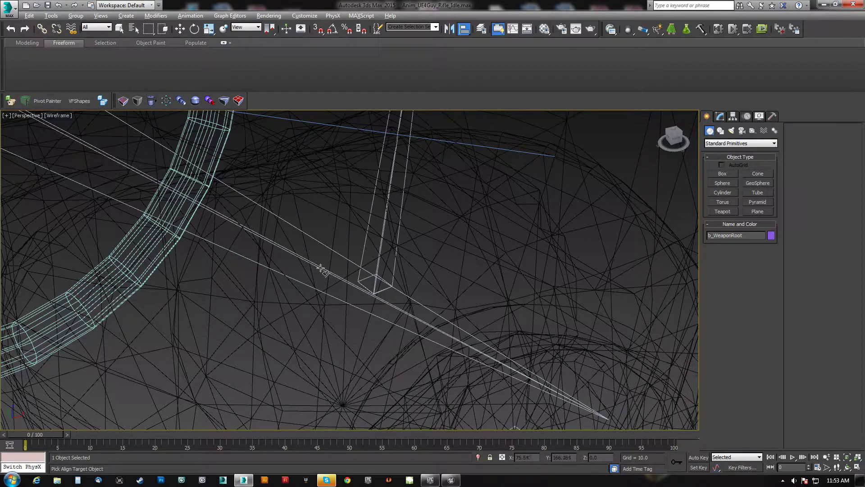
left_click(321, 269)
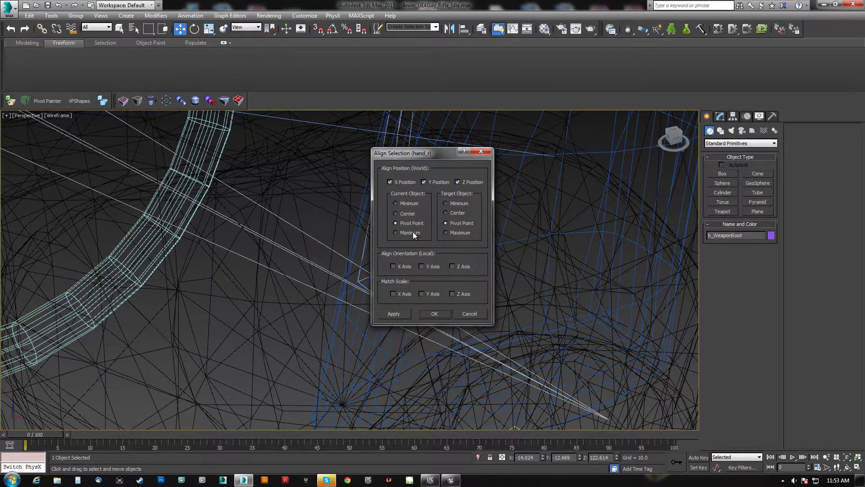
left_click(392, 266)
left_click(421, 266)
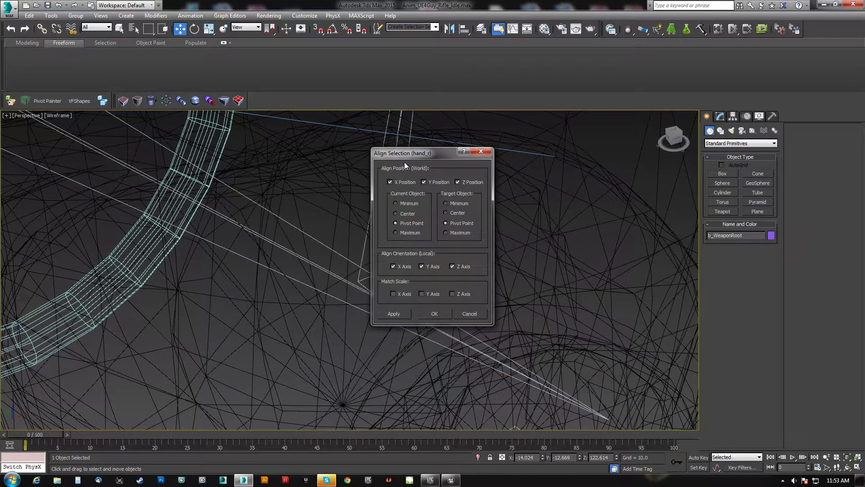
left_click(434, 314)
scroll(437, 311, "down", 10)
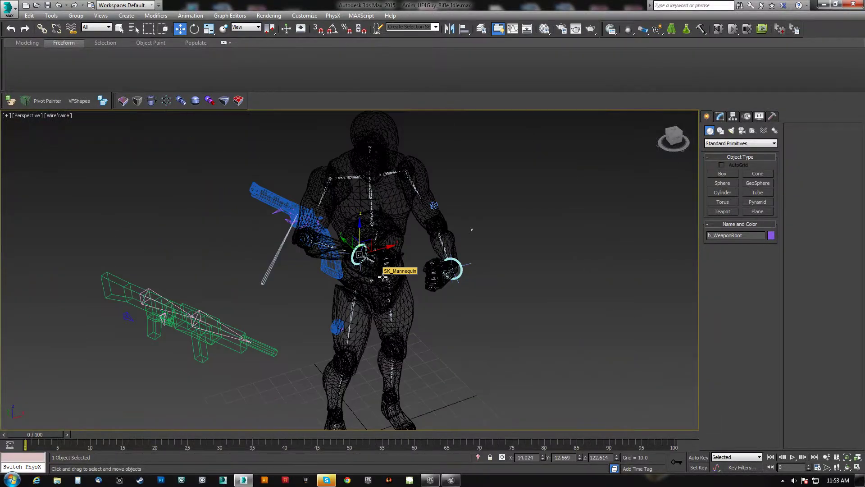
Check b_WeaponRoot at the right wrist, then realign it to hand_r, pivot to pivot in X, Y and Z, with orientation matched on all axes
key("F3")
scroll(383, 276, "up", 5)
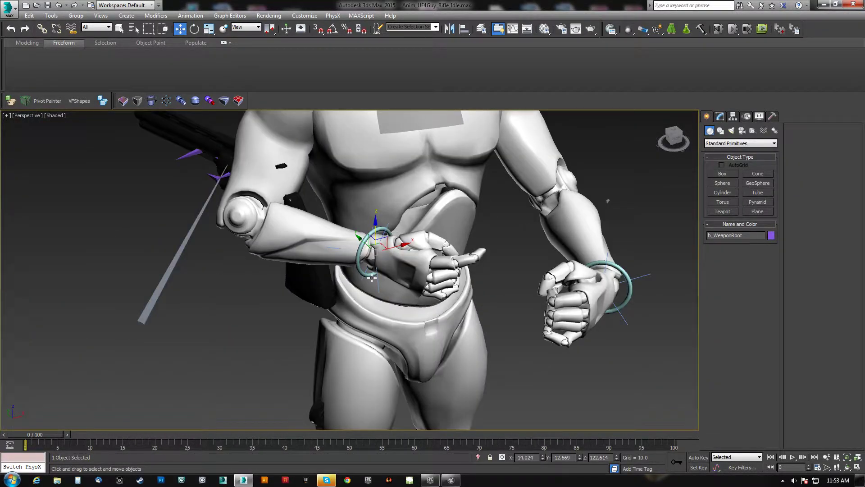
key("e")
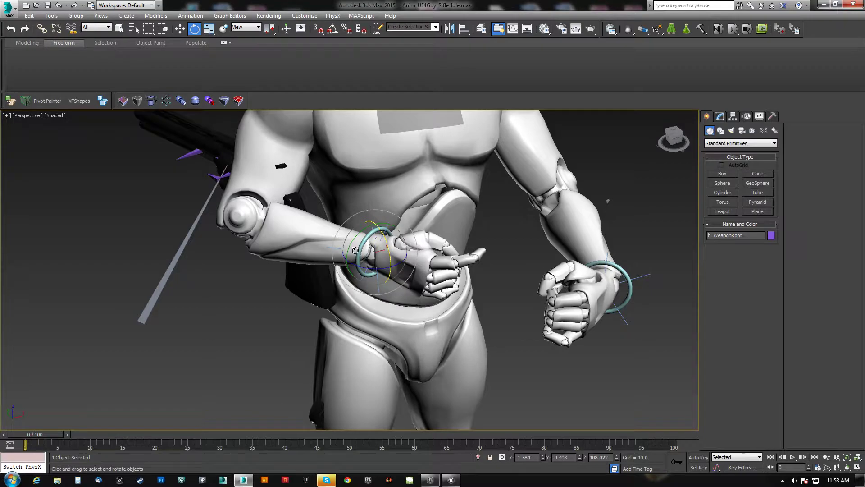
key("F3")
mouse_move(230, 213)
middle_mouse_down()
mouse_move(250, 218)
mouse_move(281, 208)
mouse_move(368, 244)
mouse_move(361, 264)
mouse_move(336, 266)
middle_mouse_up()
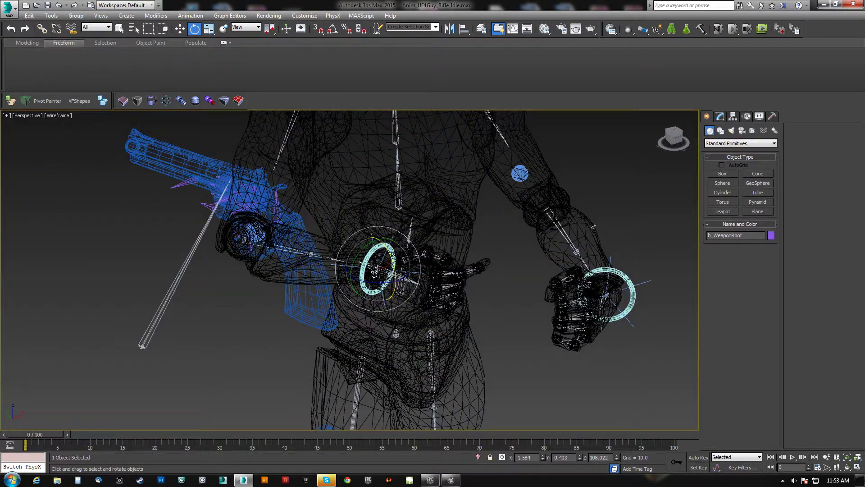
scroll(374, 275, "up", 5)
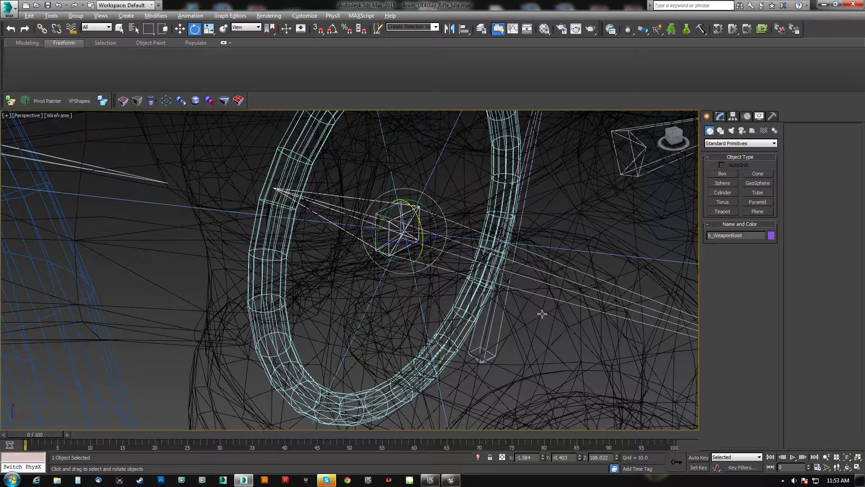
key("alt+a")
left_click(541, 294)
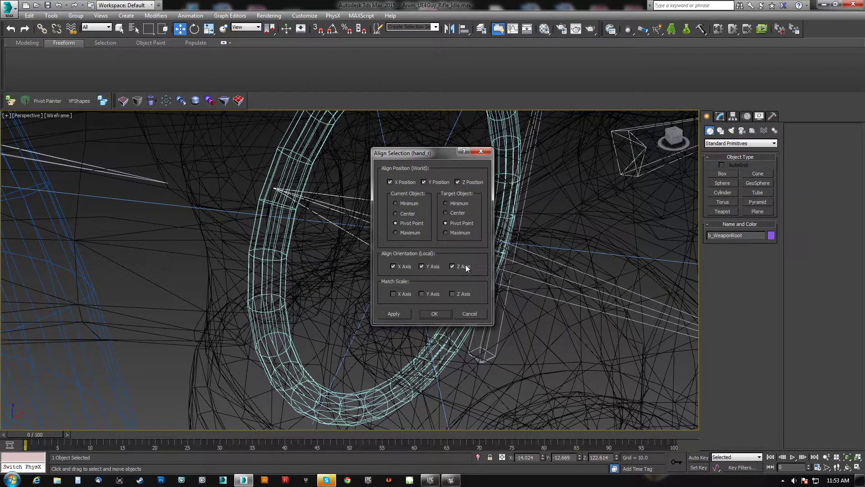
left_click(434, 314)
scroll(397, 293, "down", 3)
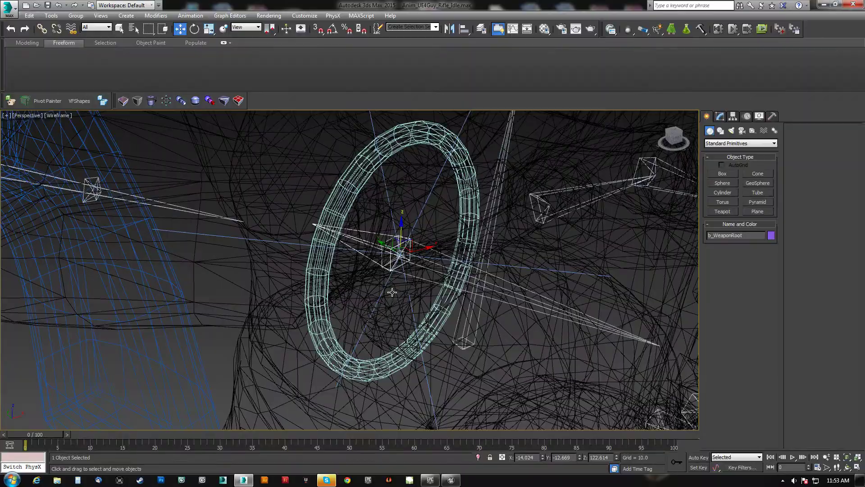
In shaded display, move the revolver by its b_Anim bone to the right hand and rotate it so the barrel points forward
mouse_move(390, 278)
middle_mouse_down("alt")
mouse_move(550, 275)
mouse_move(457, 297)
mouse_move(378, 274)
mouse_move(519, 318)
mouse_move(385, 202)
mouse_move(282, 292)
mouse_move(338, 303)
mouse_move(277, 293)
middle_mouse_up("alt")
scroll(381, 255, "down", 6)
left_click(287, 293)
key("F3")
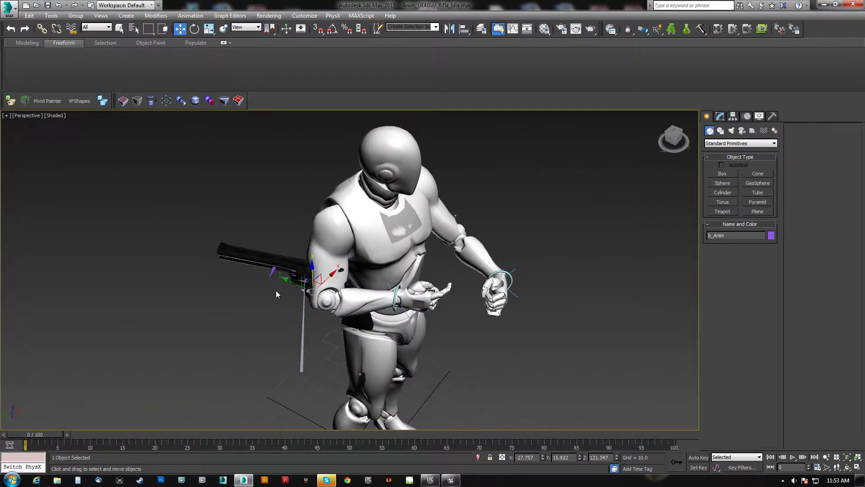
left_click_drag(307, 282, 265, 330)
key("e")
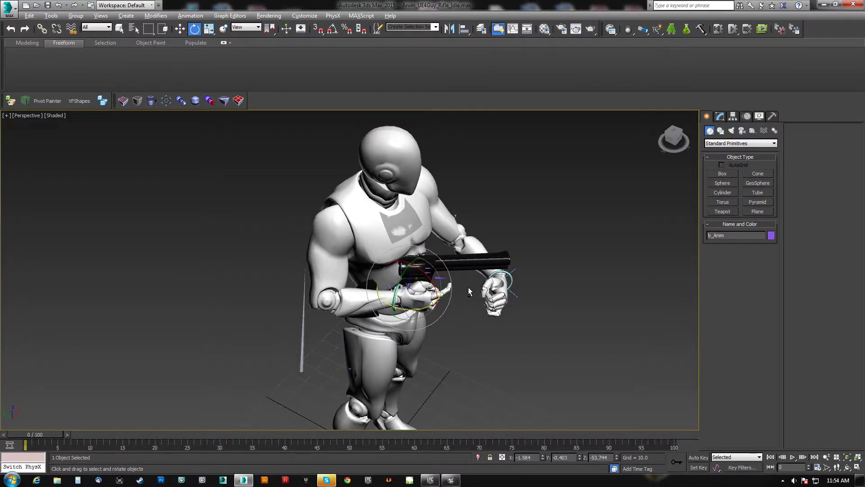
middle_click_drag(468, 287, 415, 286, "alt")
key("w")
left_click_drag(434, 279, 419, 330)
middle_click_drag(419, 331, 428, 283, "alt")
Scale the b_Anim bone uniformly to 65 percent so the revolver fits the hand
scroll(385, 298, "up", 10)
scroll(385, 299, "down", 2)
scroll(384, 298, "down", 5)
key("r")
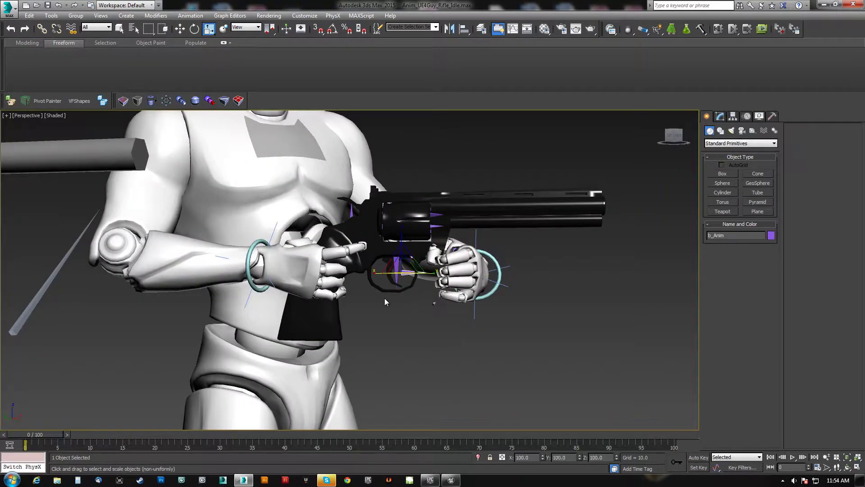
left_click_drag(400, 267, 406, 290)
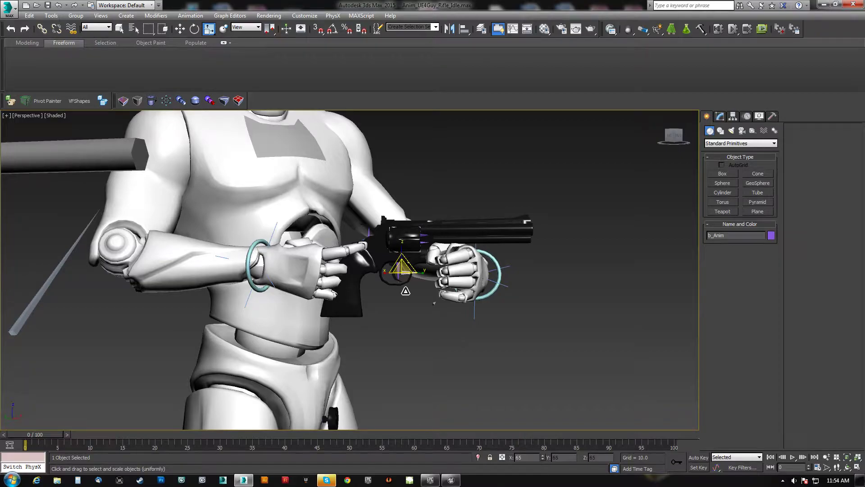
Using the Local coordinate system, slide b_Anim back towards the right hand and raise it about 2.6 units along its Z axis
key("w")
middle_click_drag(410, 262, 217, 130, "alt")
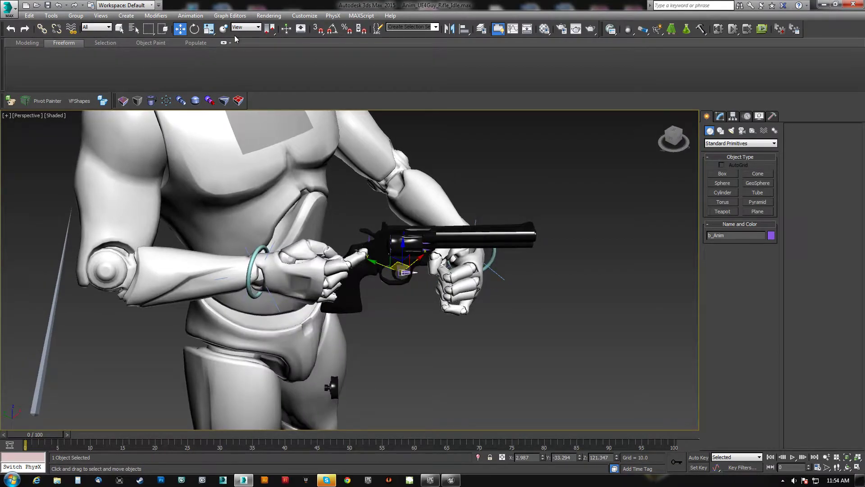
left_click(246, 27)
left_click(238, 56)
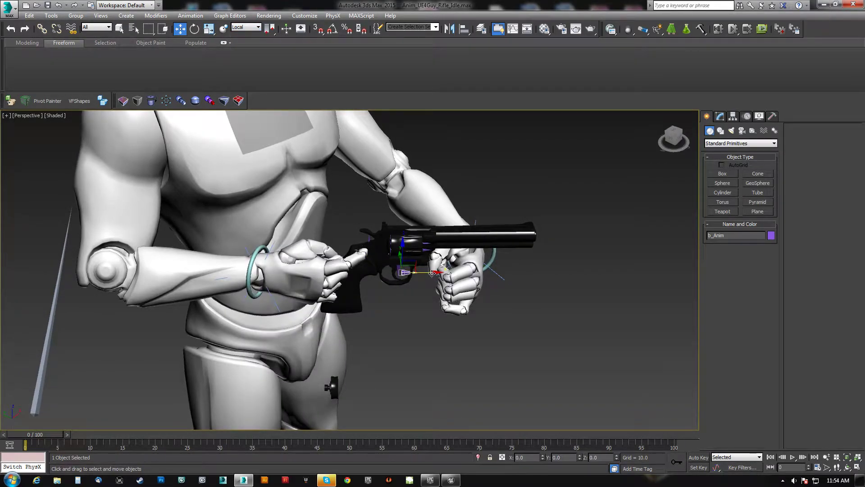
left_click_drag(432, 273, 402, 276)
middle_click_drag(401, 276, 389, 236, "alt")
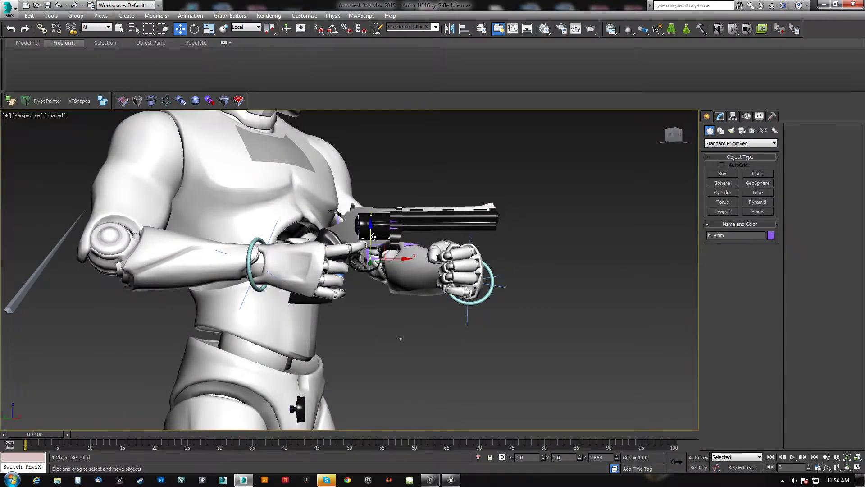
In the Top view, move the revolver by b_Anim away from the hands and place it beside the reference rifle
middle_click_drag(371, 251, 345, 244, "alt")
scroll(345, 244, "up", 5)
scroll(363, 274, "down", 5)
middle_click_drag(346, 277, 352, 309)
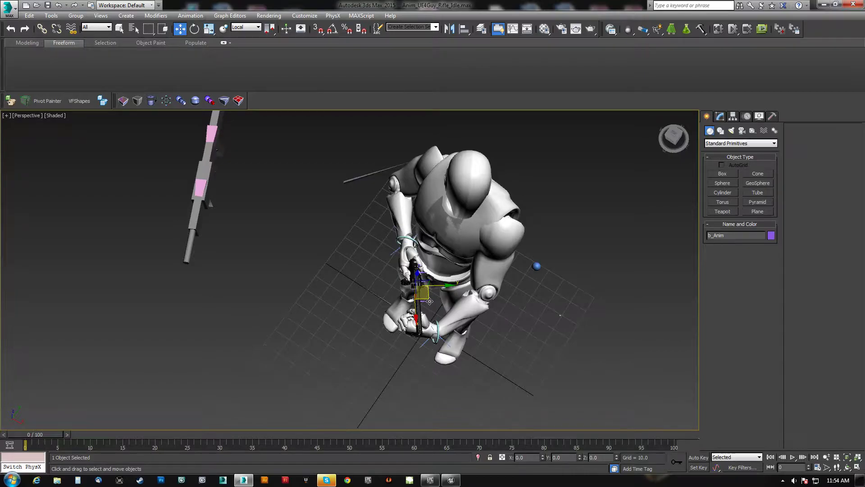
key("t")
middle_click_drag(428, 300, 491, 243)
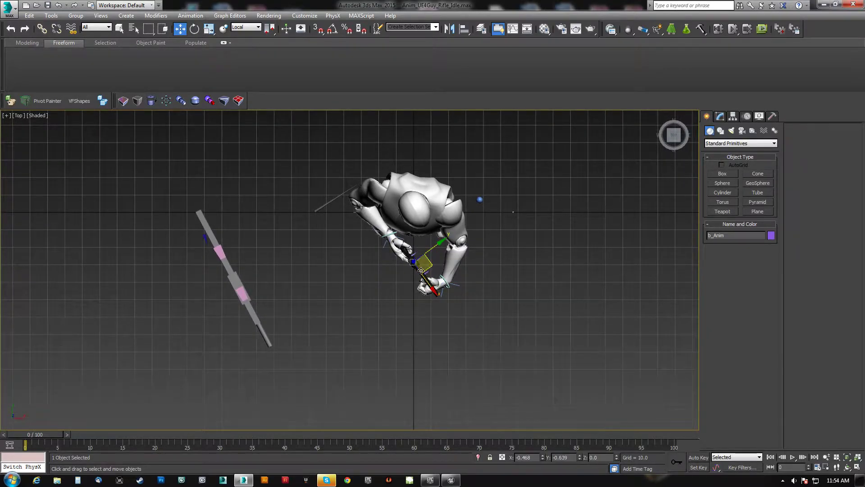
left_click_drag(420, 270, 263, 311)
middle_click_drag(289, 289, 311, 271)
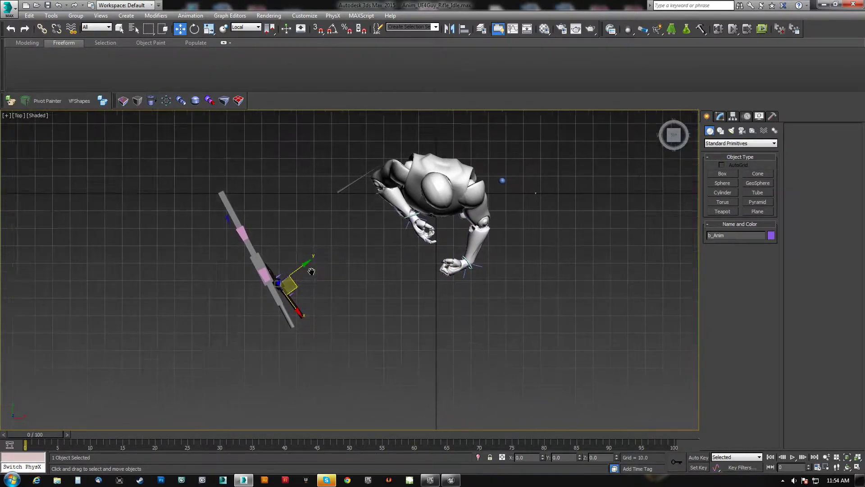
Rotate b_Anim about -8.5 degrees around Z so the revolver runs parallel to the rifle
scroll(304, 284, "up", 5)
key("e")
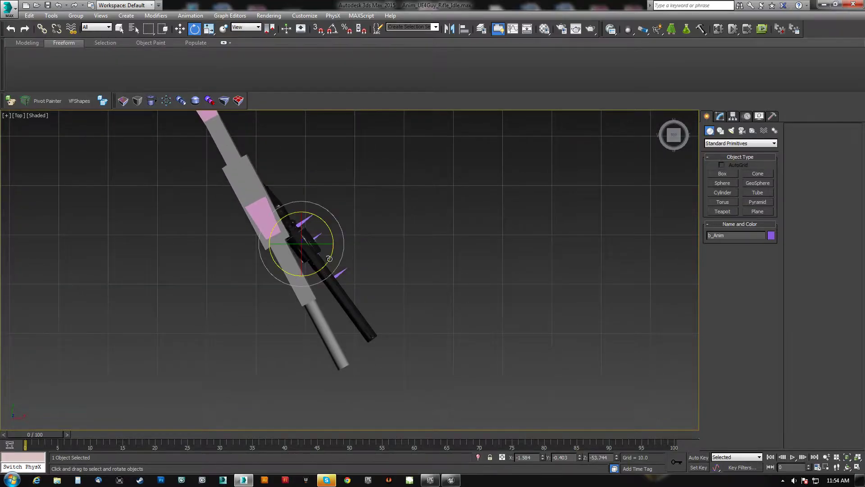
left_click_drag(330, 258, 318, 262)
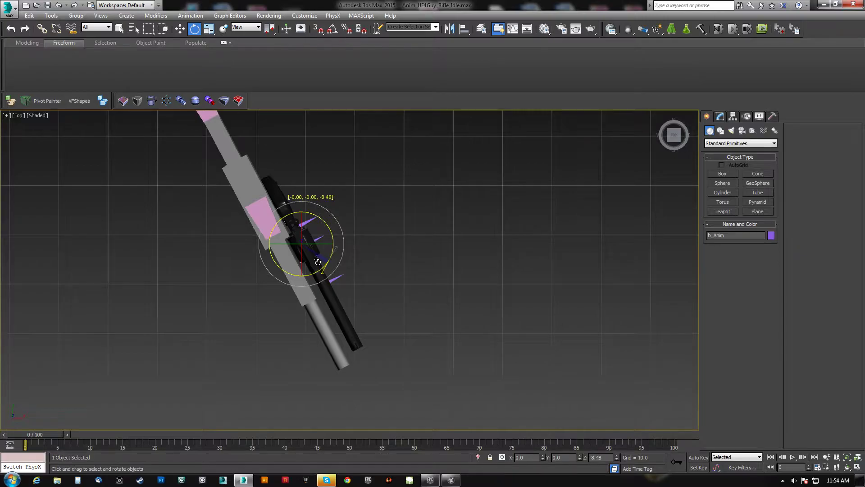
scroll(318, 261, "down", 5)
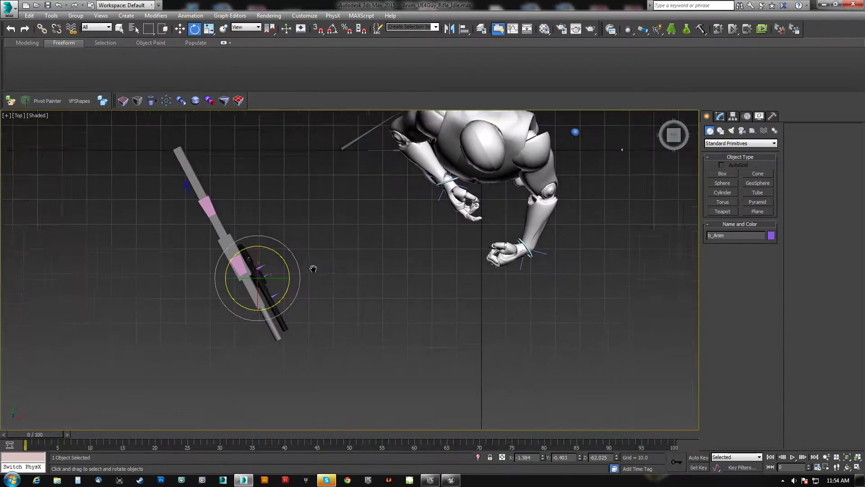
Move the revolver by b_Anim back into the right hand and fine-tune its position along the local X axis
key("w")
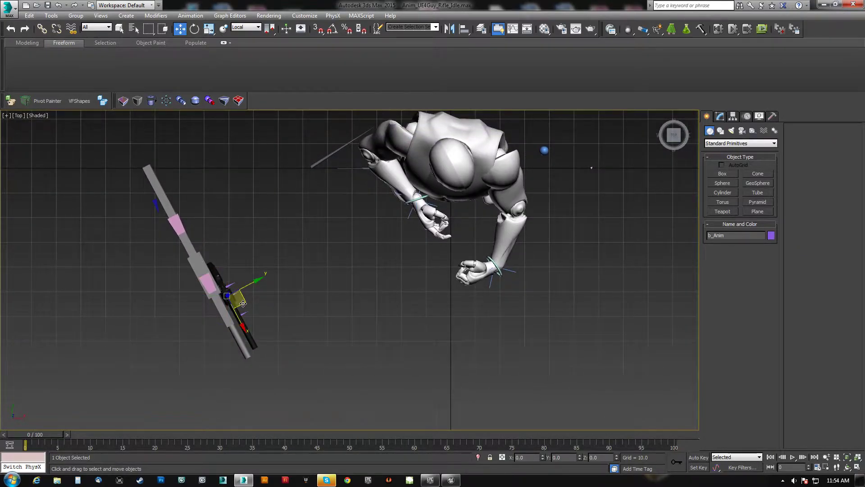
left_click_drag(242, 303, 463, 246)
key("z")
mouse_move(390, 276)
middle_mouse_down("alt")
mouse_move(353, 221)
mouse_move(342, 225)
mouse_move(365, 241)
mouse_move(386, 299)
mouse_move(386, 265)
middle_mouse_up("alt")
scroll(353, 218, "down", 6)
left_click_drag(386, 266, 383, 270)
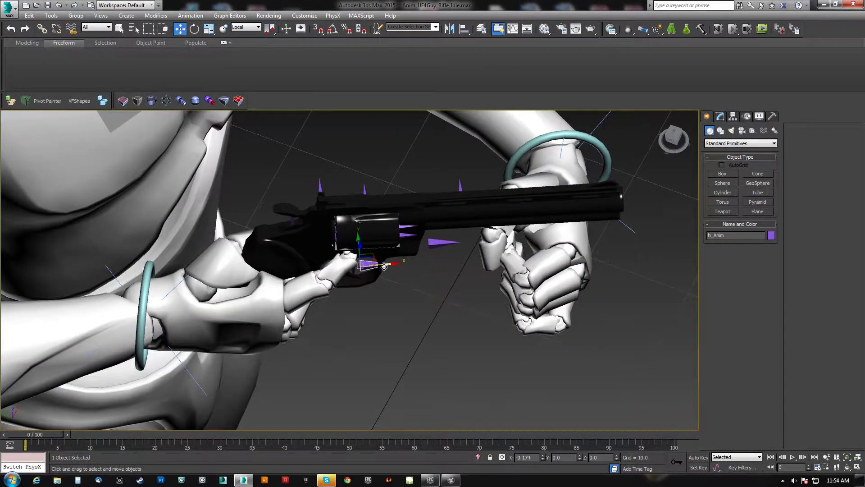
middle_click_drag(383, 270, 348, 225, "alt")
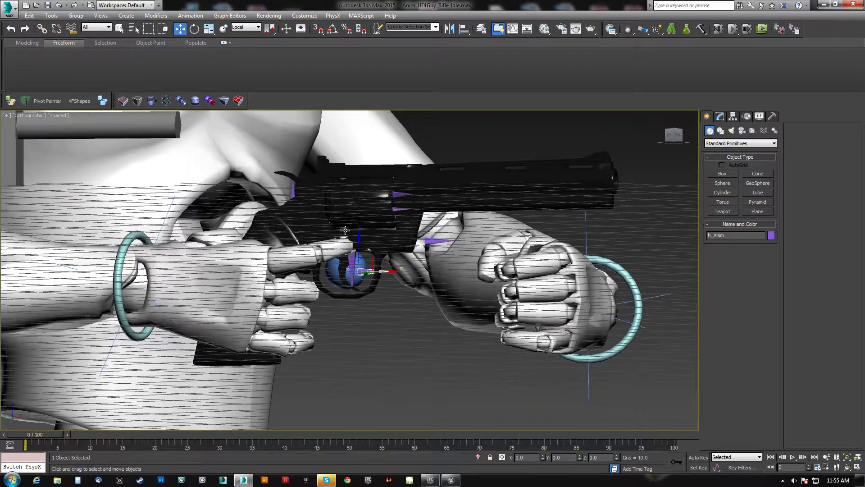
Return to the Perspective view and delete the reference rifle beside the character
key("p")
scroll(344, 231, "down", 10)
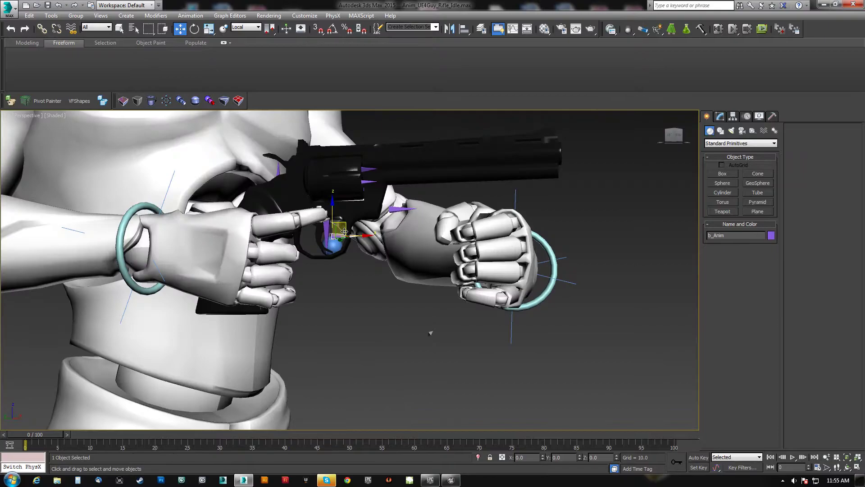
middle_click_drag(306, 260, 215, 230, "alt")
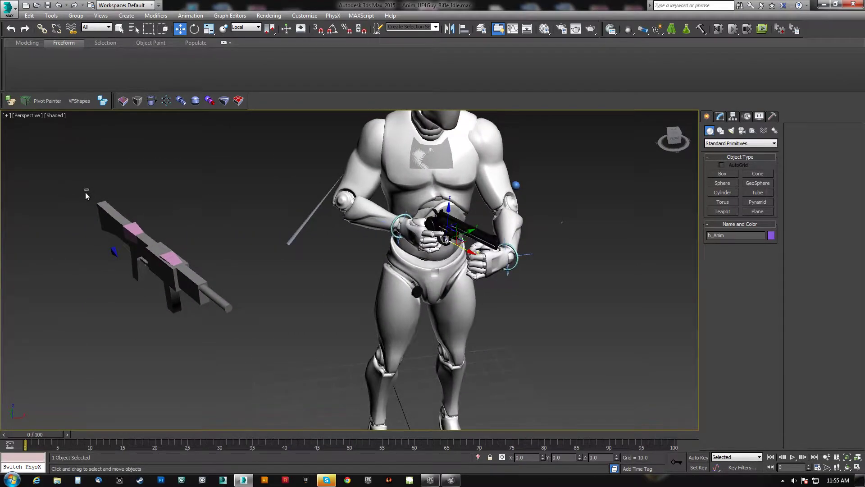
left_click_drag(85, 192, 230, 339)
key("Delete")
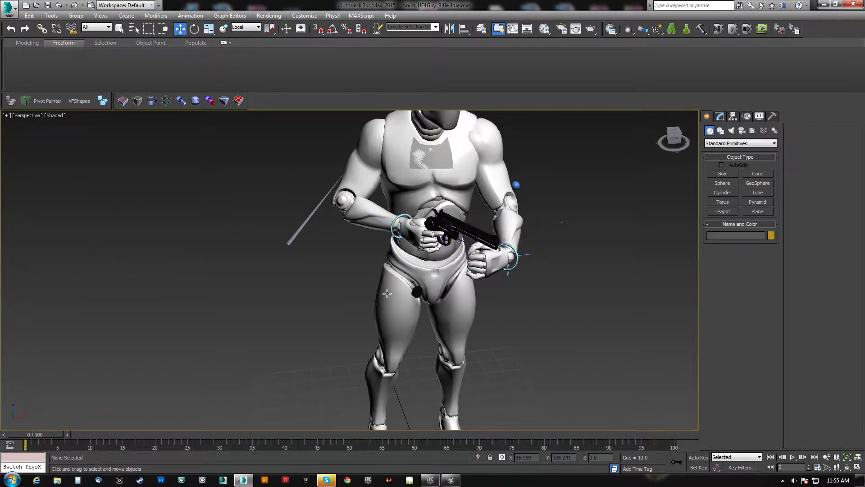
Select the ColtPython mesh and collapse its Unwrap UVW modifiers into the Editable Poly, keeping the Skin modifier above
middle_click_drag(399, 281, 540, 270, "alt")
middle_click_drag(382, 305, 484, 270)
left_click_drag(438, 267, 416, 291)
key("z")
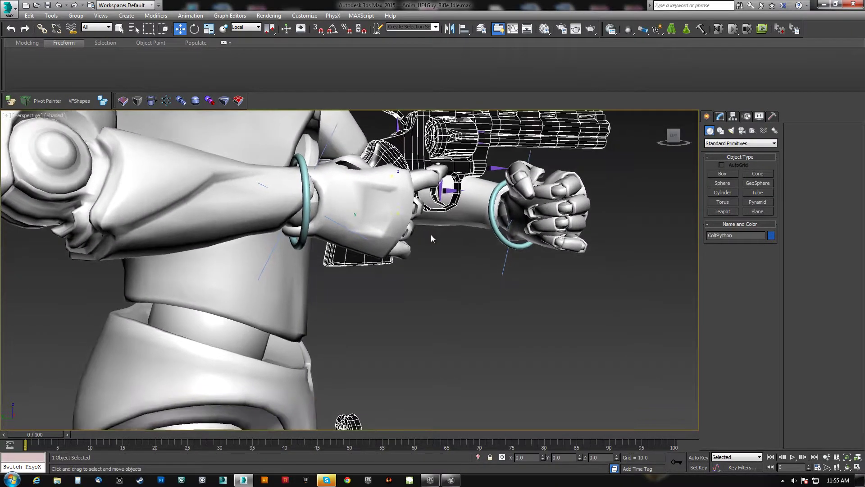
scroll(431, 234, "down", 5)
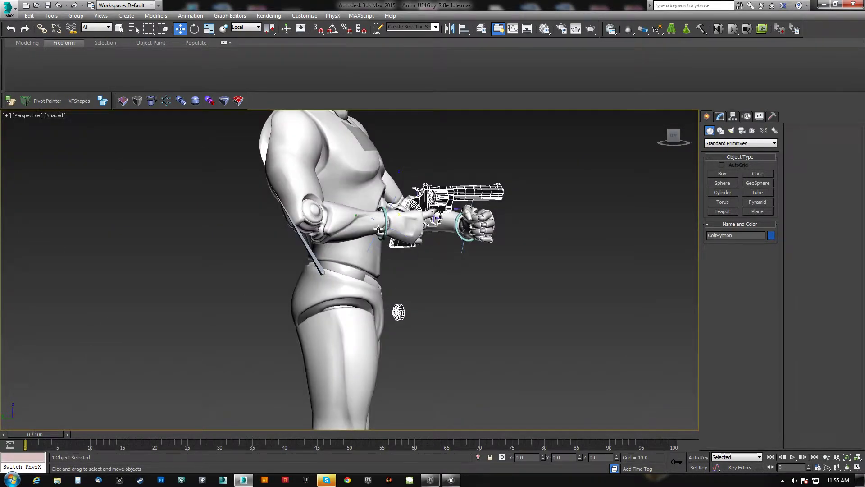
scroll(395, 316, "up", 5)
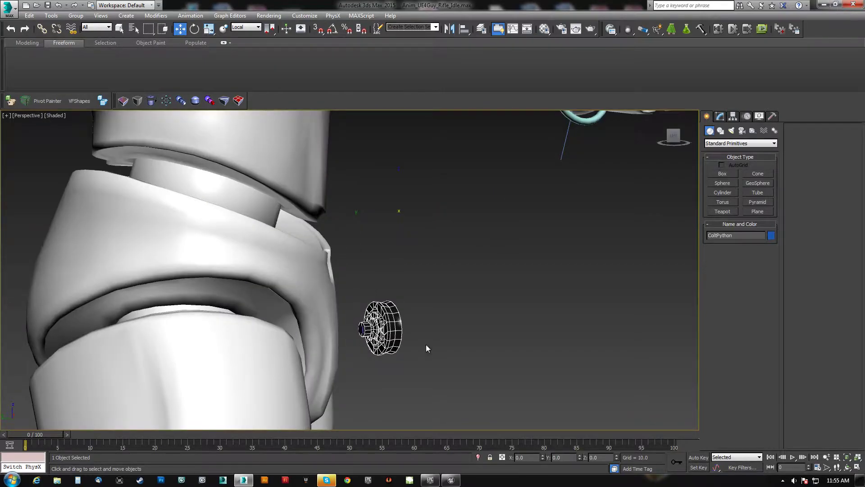
scroll(396, 315, "down", 5)
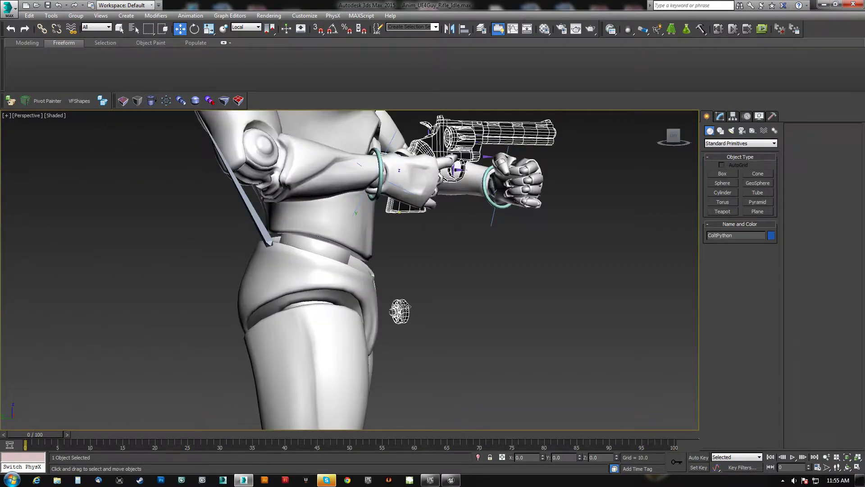
left_click(719, 117)
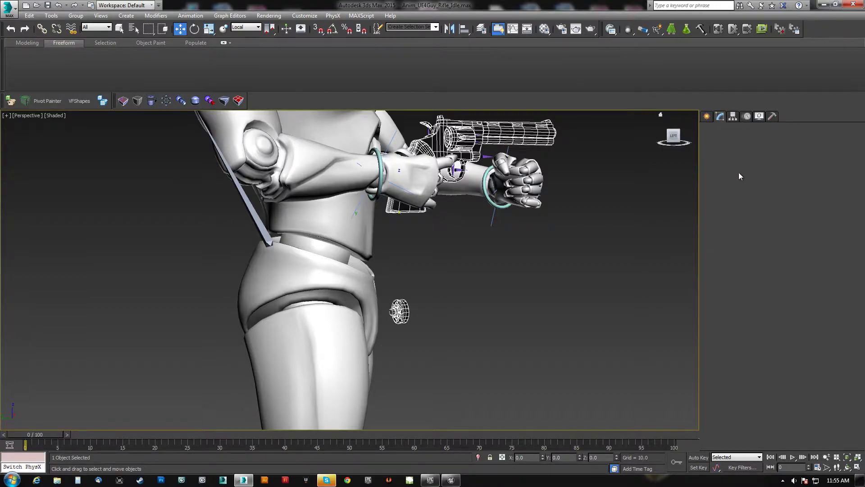
left_click(734, 215)
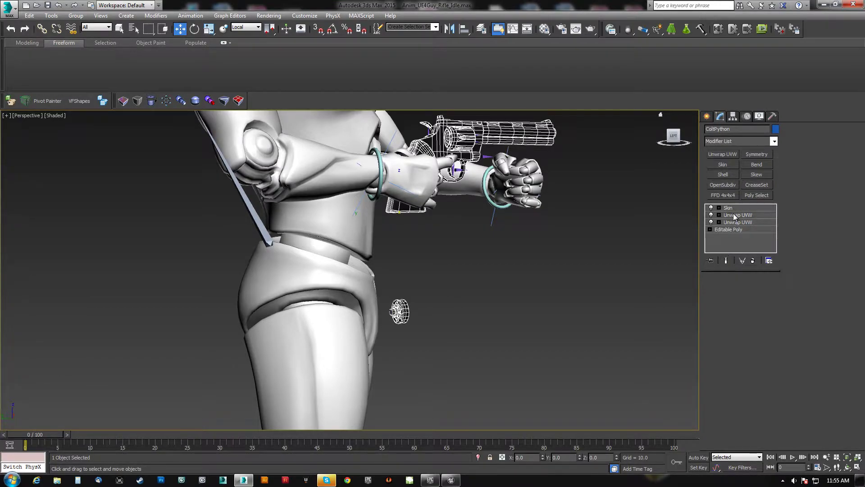
right_click(733, 214)
left_click(760, 295)
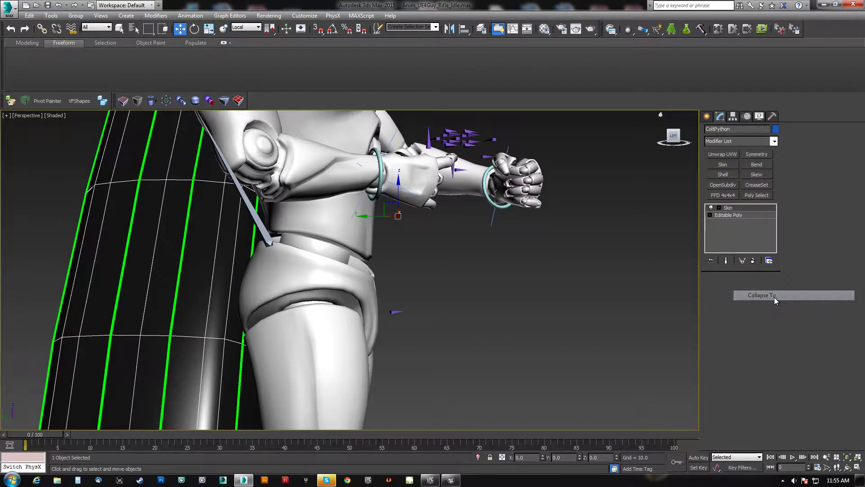
Delete the separate round reloader element below the grip in the ColtPython's Editable Poly, and return to the Skin modifier
left_click(732, 214)
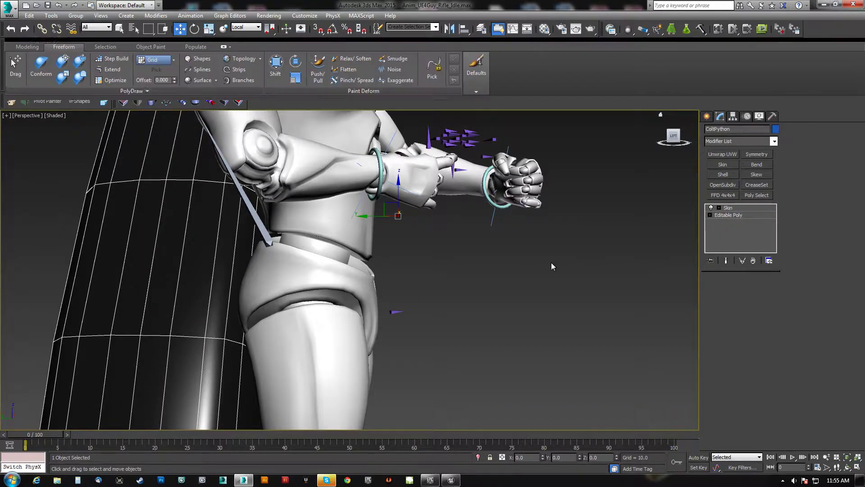
key("z")
scroll(450, 234, "down", 3)
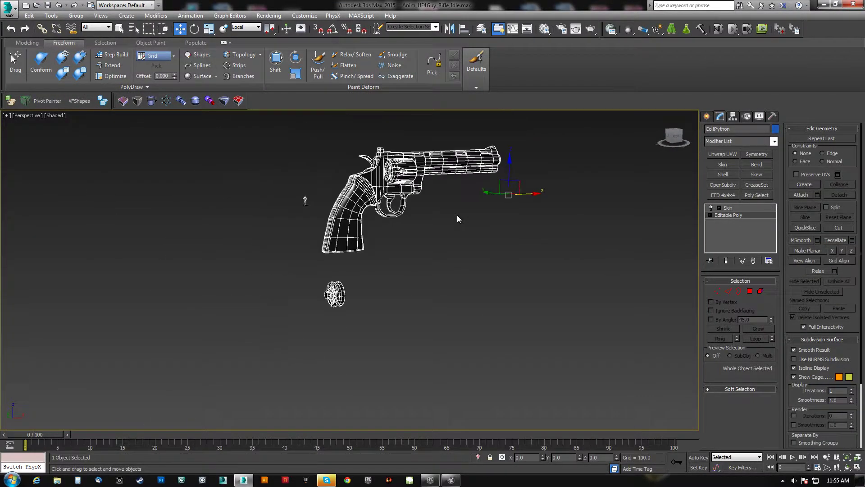
left_click(759, 291)
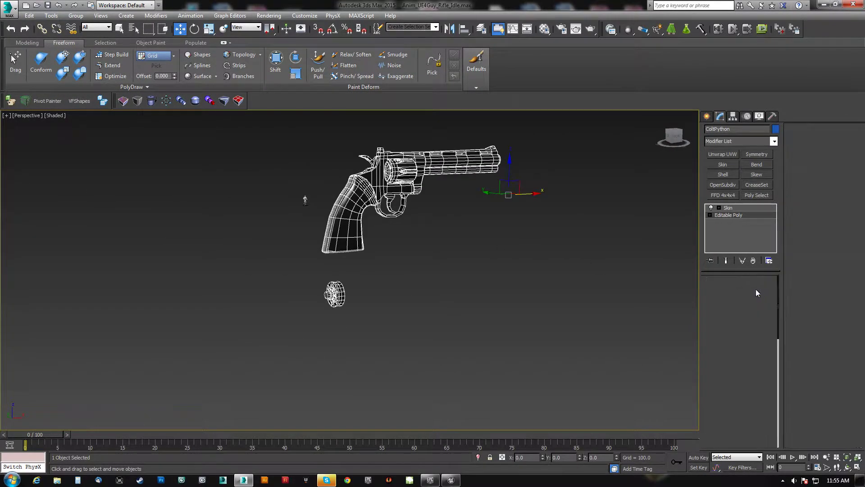
left_click(332, 292)
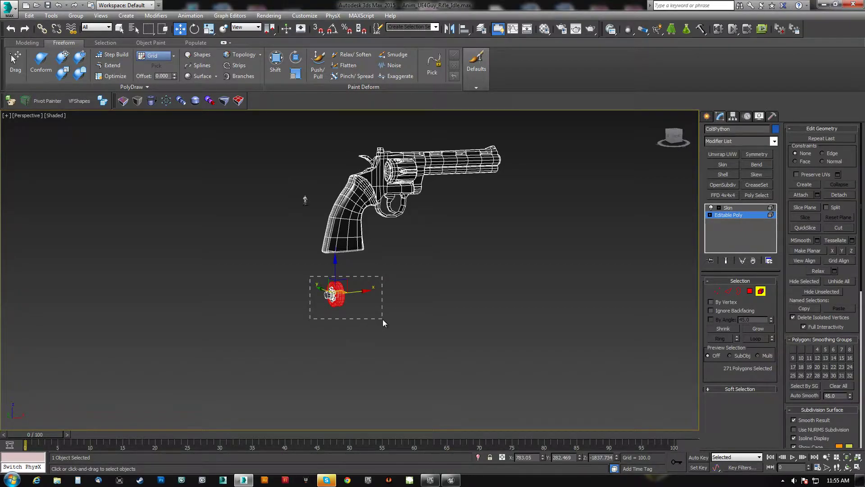
left_click_drag(382, 319, 382, 318)
key("Delete")
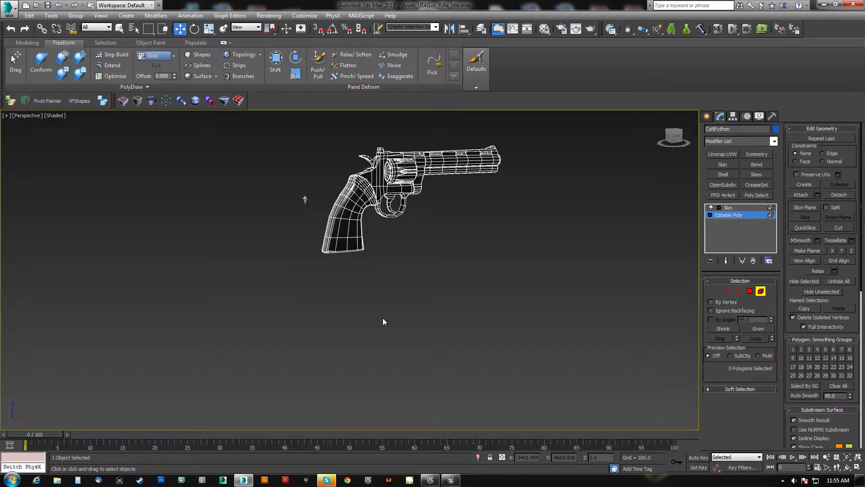
left_click(760, 293)
left_click(736, 209)
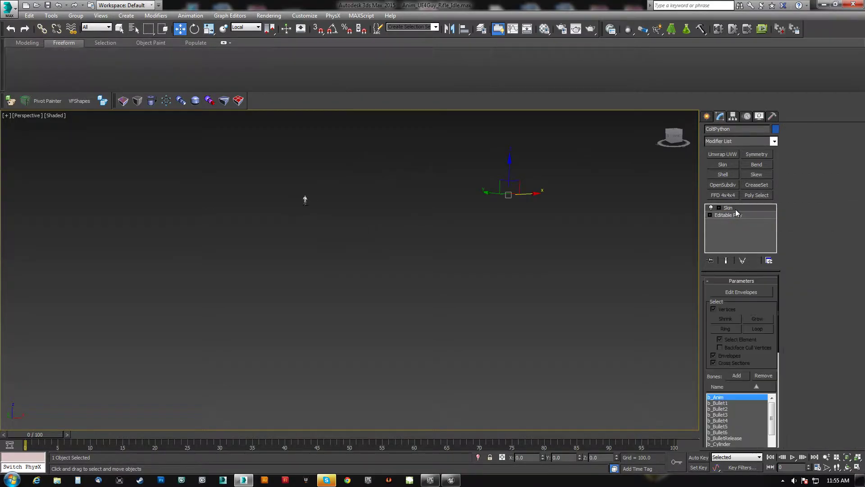
Delete the leftover b_Reloader bone in front of the character's pelvis
key("z")
middle_click_drag(430, 233, 396, 212, "alt")
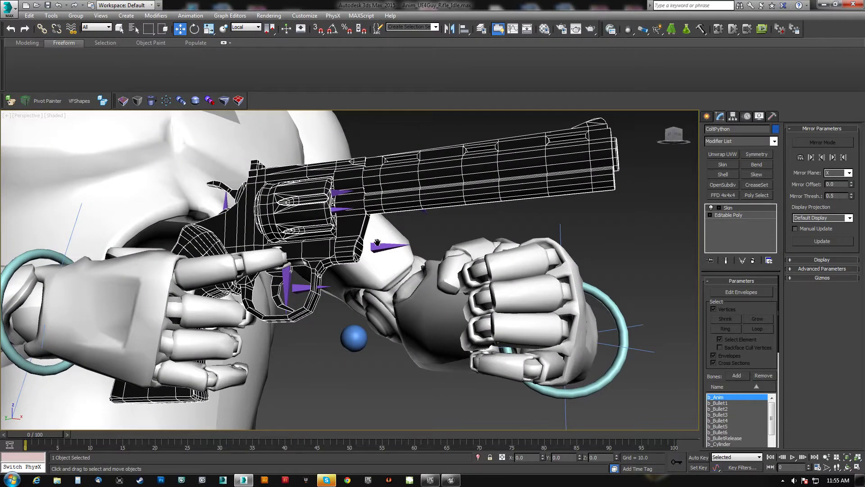
scroll(438, 259, "down", 4)
scroll(438, 260, "down", 5)
middle_click_drag(438, 260, 459, 285, "alt")
scroll(431, 290, "up", 5)
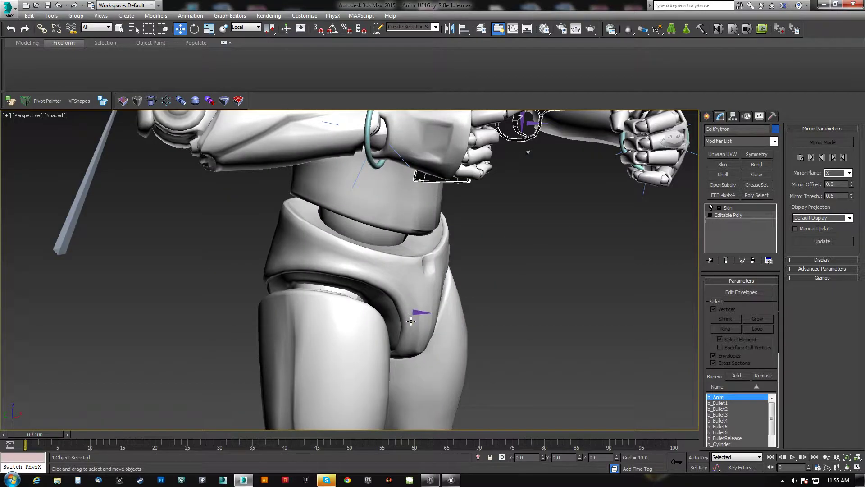
left_click(415, 312)
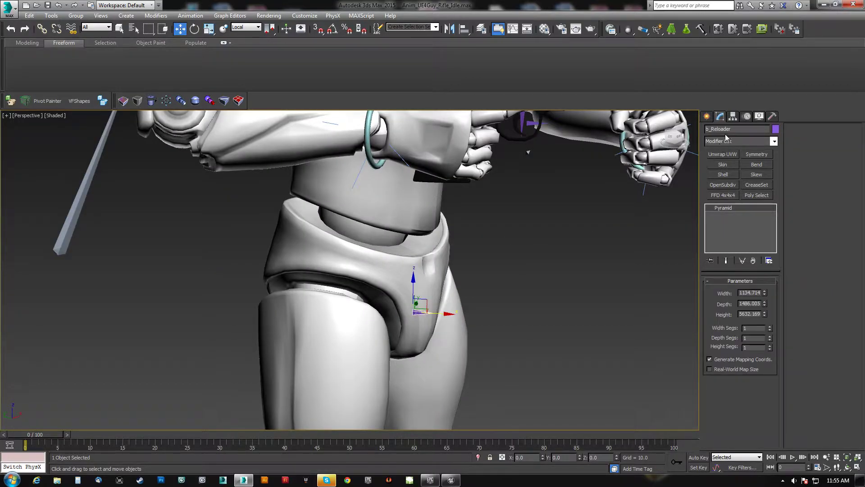
key("Delete")
middle_click_drag(457, 184, 361, 282)
scroll(316, 270, "down", 5)
middle_click_drag(310, 250, 350, 240)
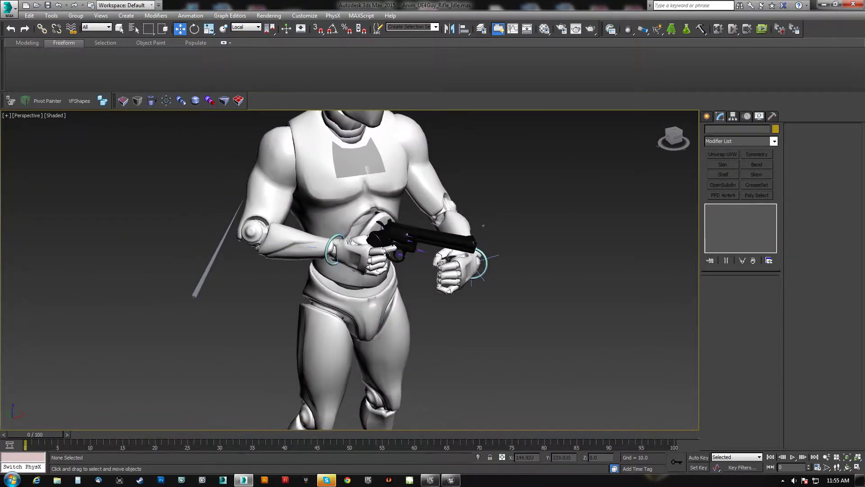
Select the b_WeaponRoot bone inside the character's right wrist, using wireframe display to reach it, and restore shaded display
scroll(350, 241, "up", 10)
key("F3")
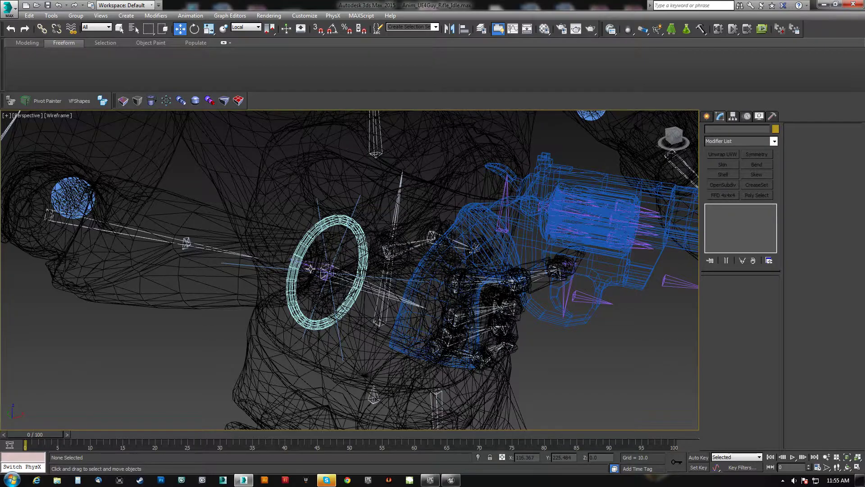
left_click(316, 269)
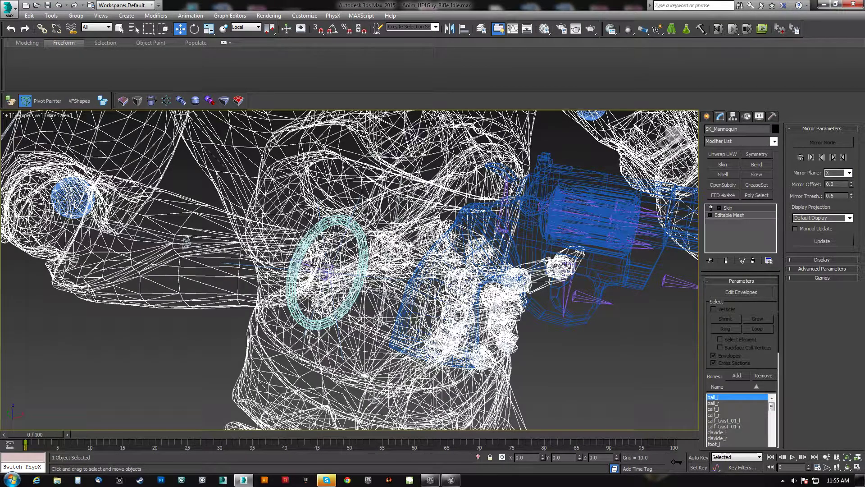
left_click(309, 265)
key("F3")
scroll(311, 250, "down", 6)
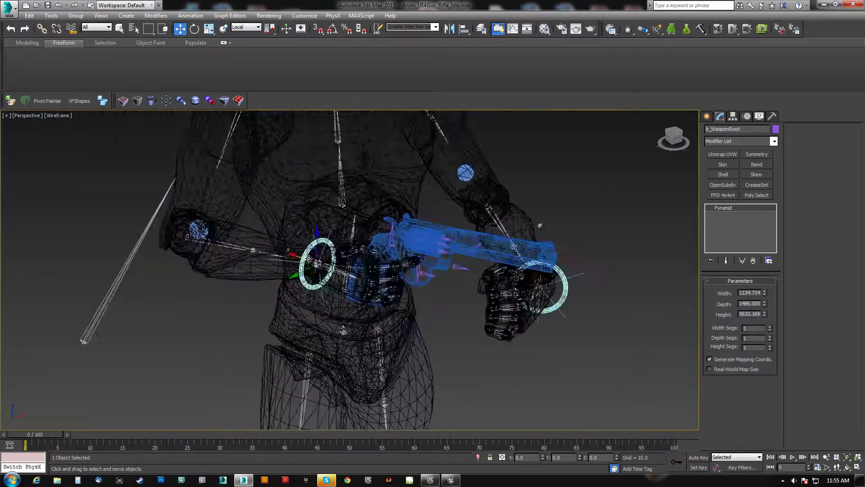
scroll(311, 251, "down", 8)
scroll(316, 245, "up", 8)
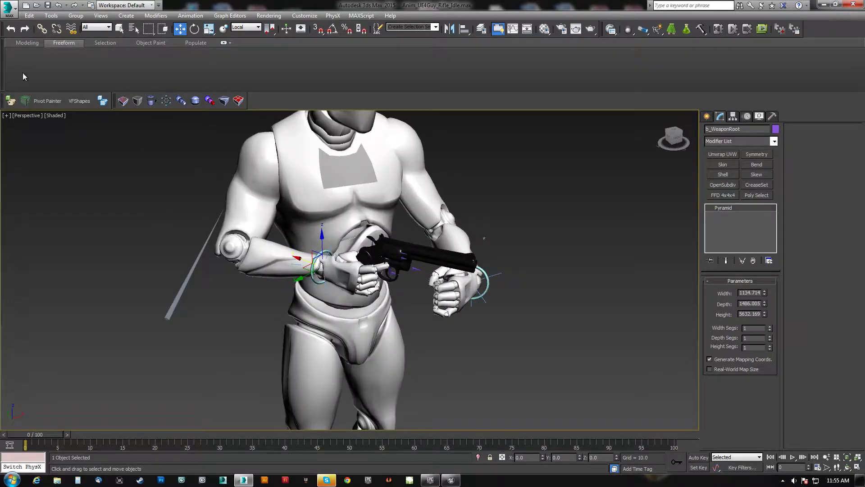
Save the scene under the new name Anim_UE4Guy_Pistol_Setup.max in the MaxFiles folder
left_click(8, 14)
left_click(40, 105)
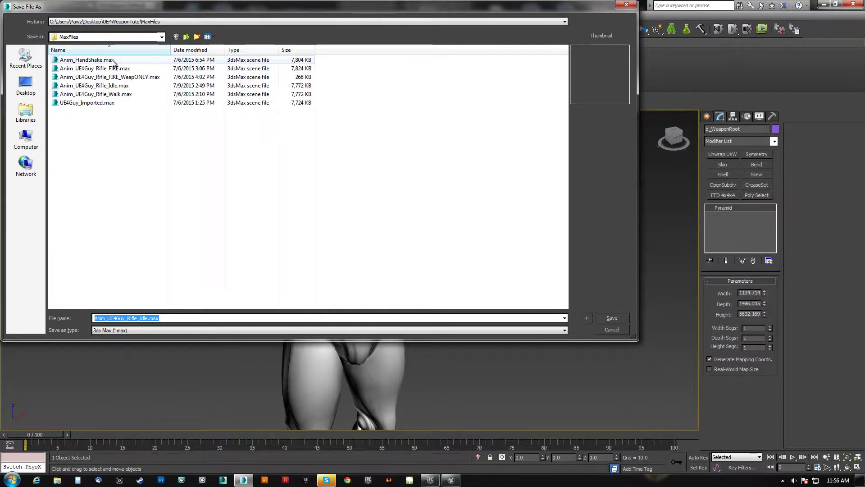
left_click(76, 95)
left_click(127, 318)
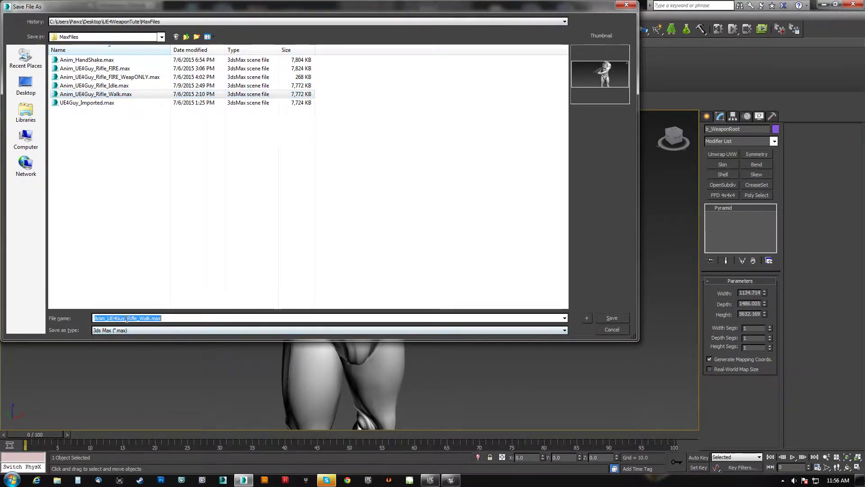
left_click_drag(127, 318, 233, 318)
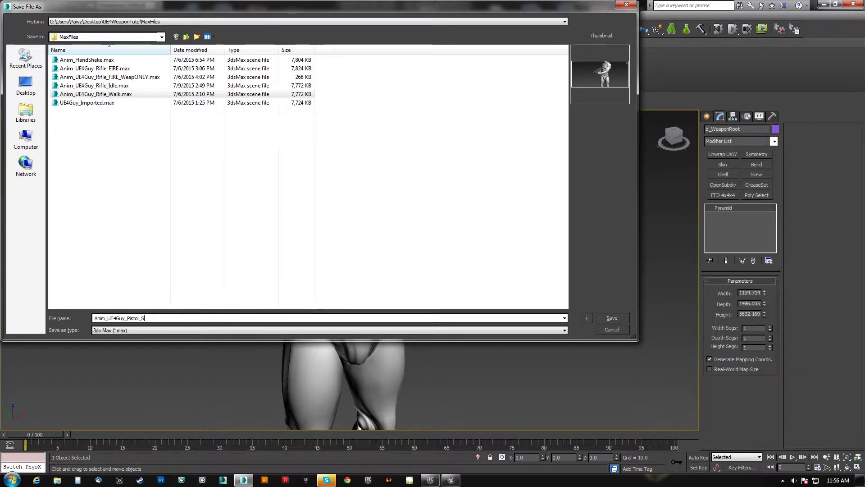
key("Return")
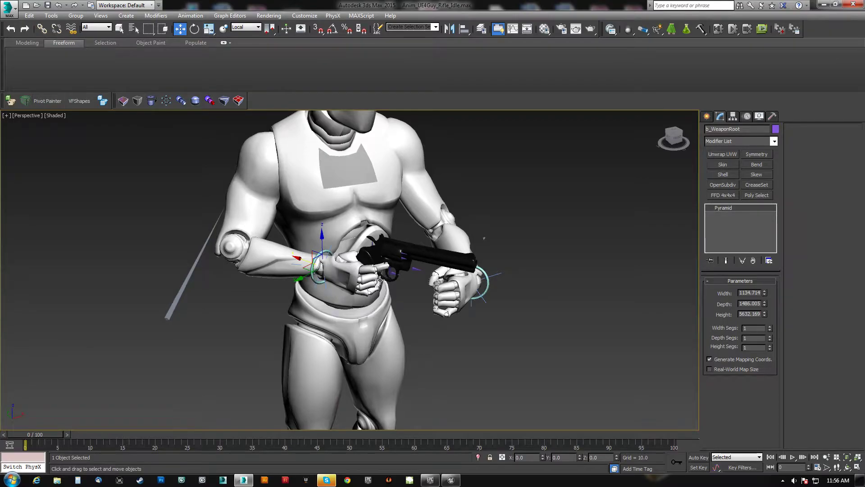
Select the whole b_WeaponRoot bone hierarchy together with the ColtPython mesh and isolate the selection
middle_click_drag(380, 279, 406, 266, "alt")
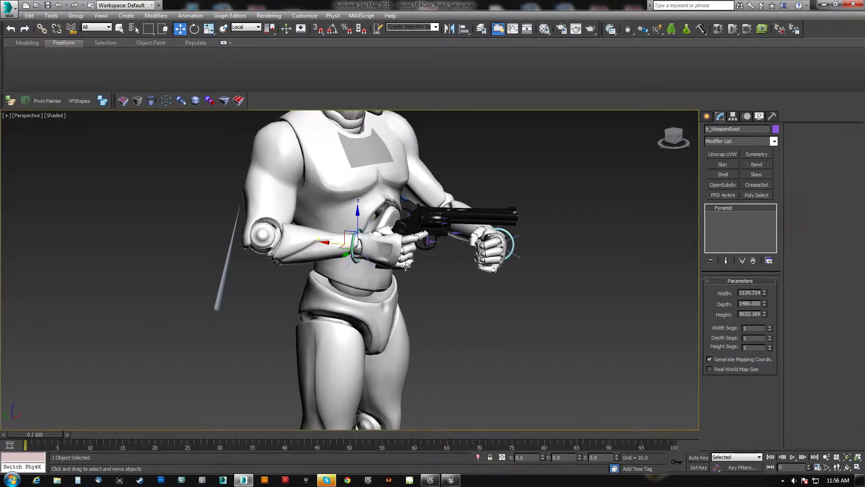
double_click(406, 266)
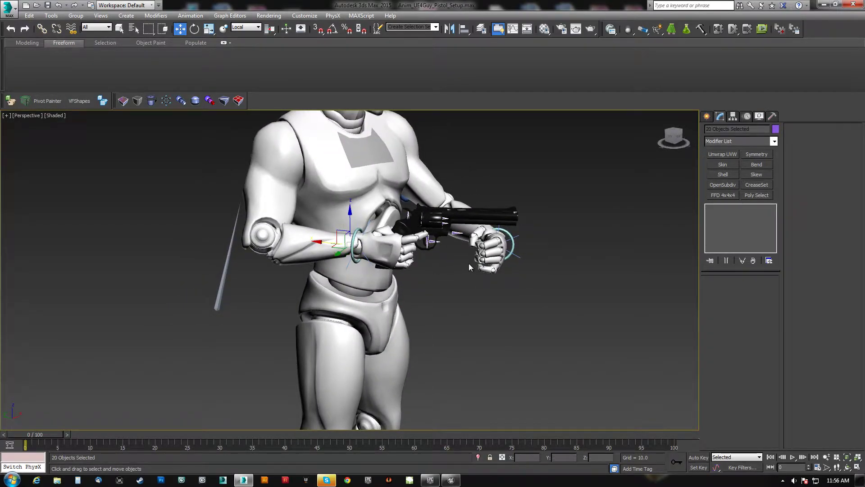
left_click(442, 212, "ctrl")
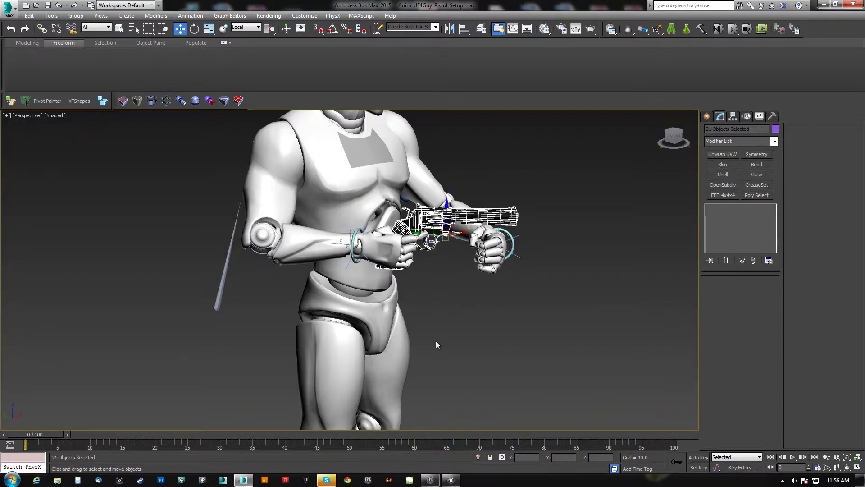
left_click(478, 456)
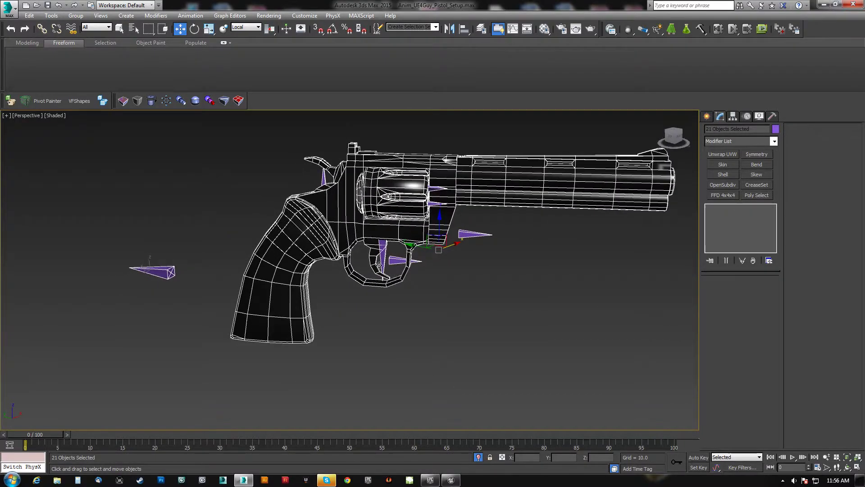
Select only the b_WeaponRoot bone behind the grip and set the reference coordinate system to View
left_click(159, 273)
scroll(198, 234, "down", 5)
middle_click_drag(225, 251, 277, 296)
scroll(270, 275, "up", 3)
middle_click_drag(308, 237, 292, 224, "alt")
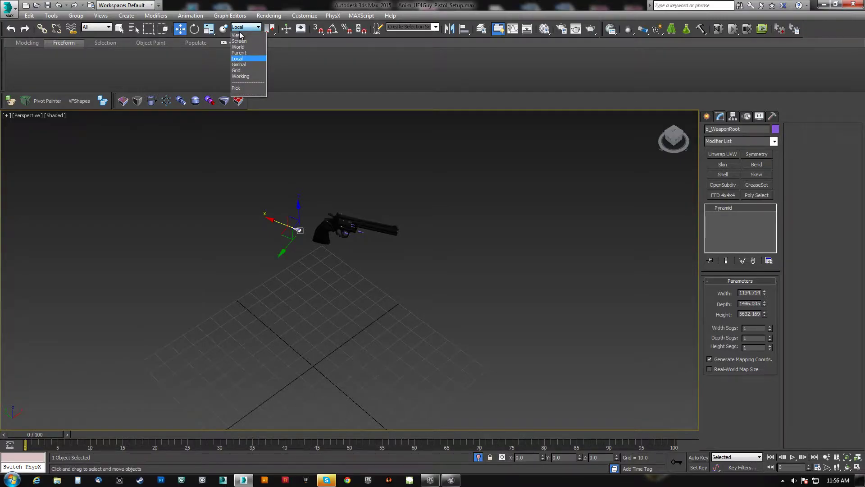
left_click(238, 35)
Set b_WeaponRoot's position to 0 on X, Y and Z so the revolver moves to the world origin
middle_click_drag(286, 166, 271, 195)
key("e")
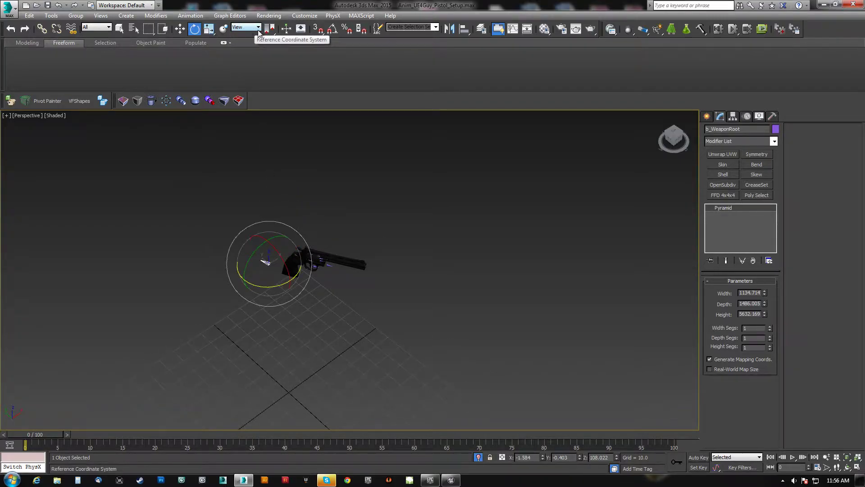
middle_click_drag(339, 302, 481, 393, "alt")
key("w")
right_click(542, 457)
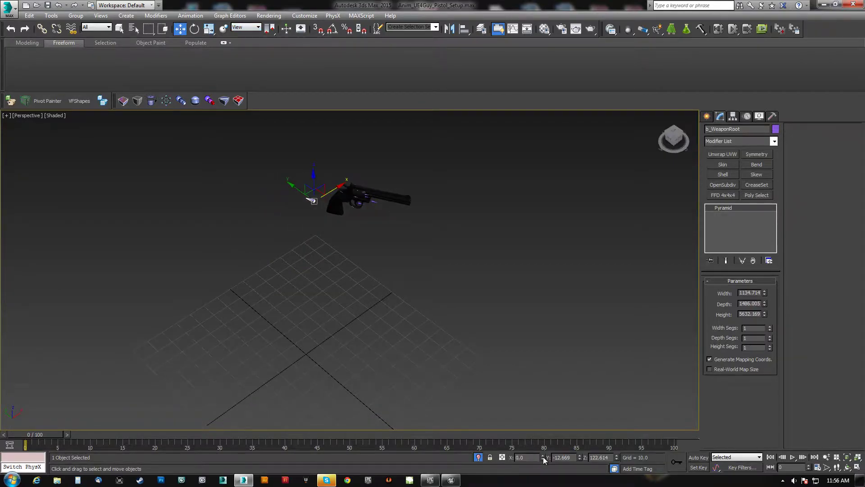
right_click(580, 457)
right_click(618, 457)
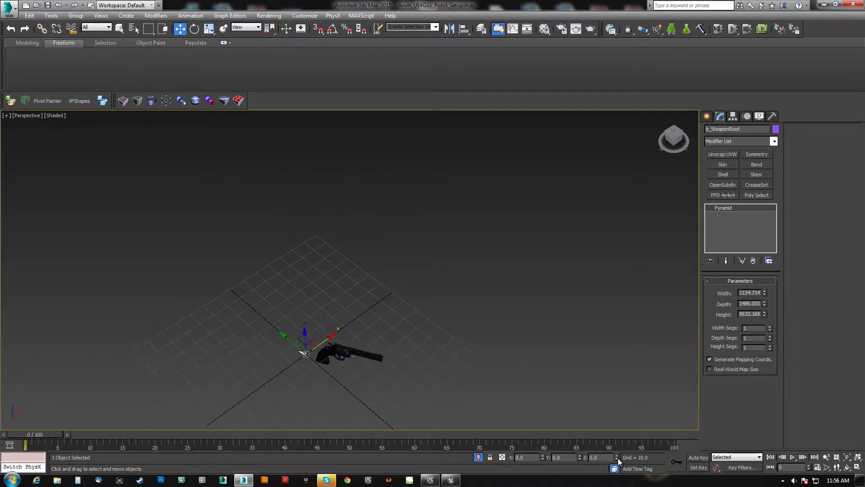
Set b_WeaponRoot's rotation to 0 on X, Y and Z
middle_click_drag(448, 356, 447, 325)
key("e")
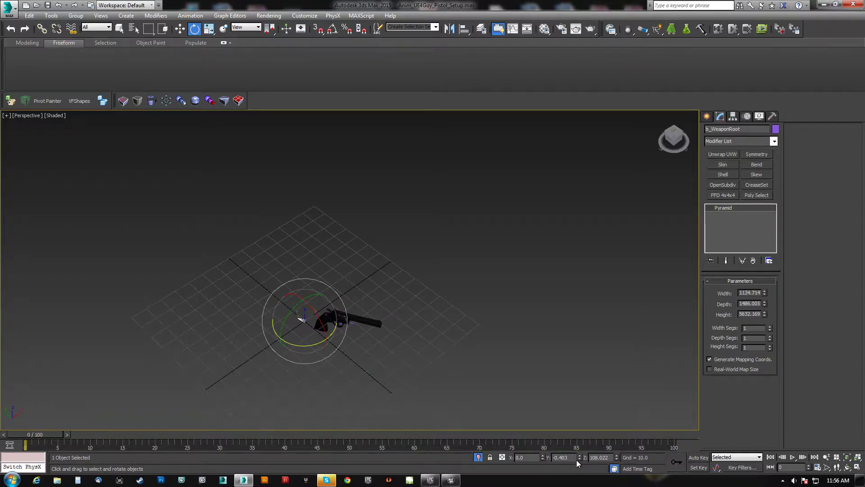
right_click(617, 458)
Examine how the revolver sits relative to b_WeaponRoot and the world axes from several angles, and check the bone's scale
middle_click_drag(418, 358, 408, 298)
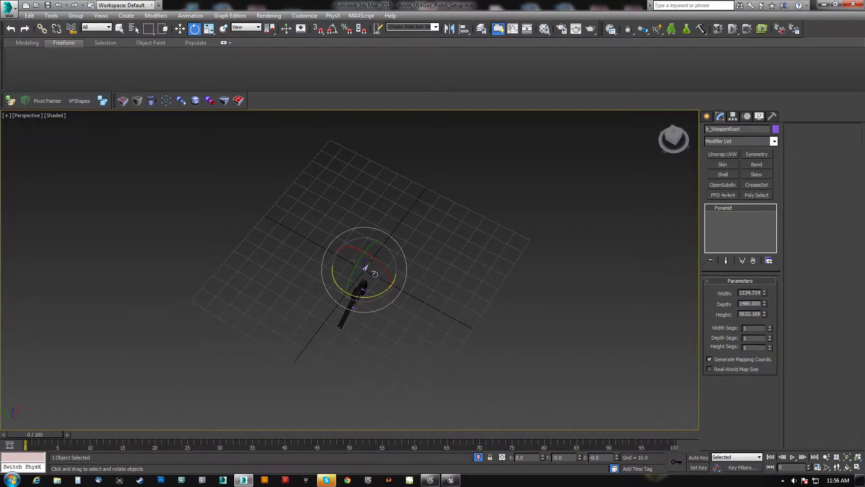
scroll(367, 290, "up", 6)
middle_click_drag(384, 244, 411, 292, "alt")
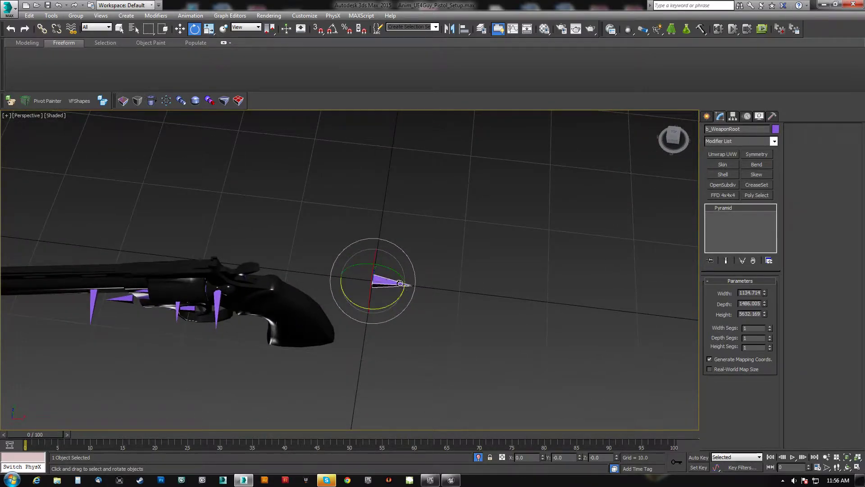
middle_click_drag(334, 293, 356, 270, "alt")
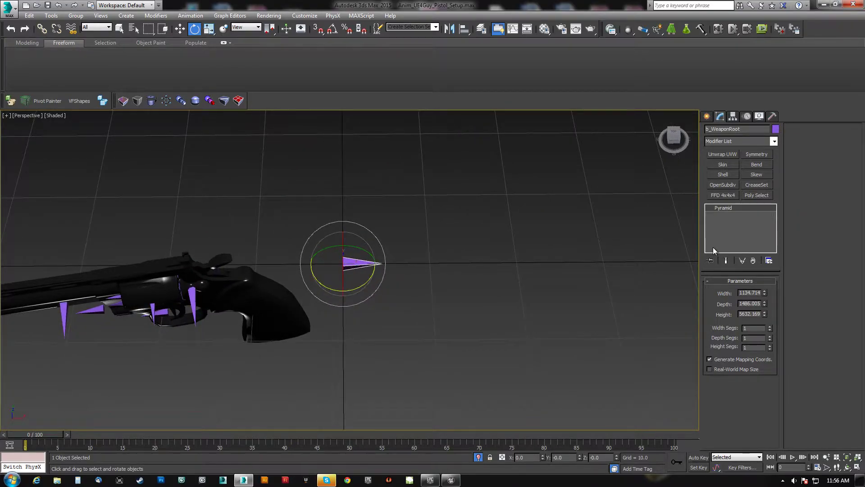
middle_click_drag(81, 384, 320, 326, "alt")
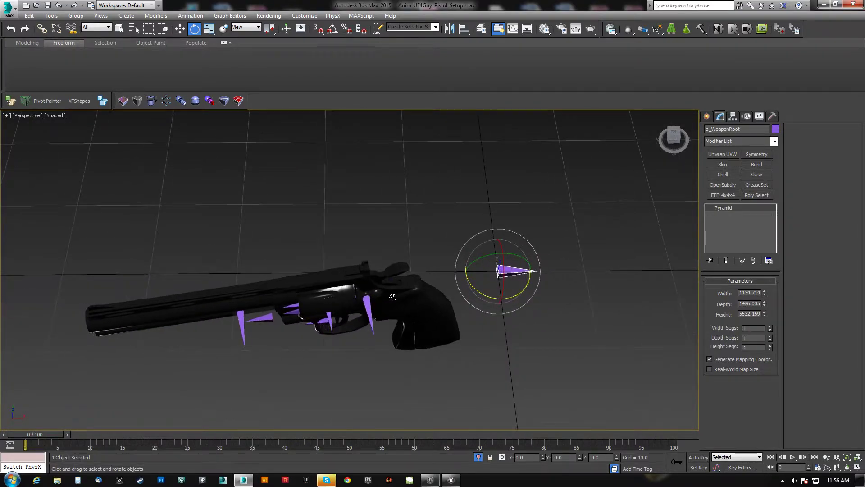
middle_click_drag(393, 297, 396, 249, "alt")
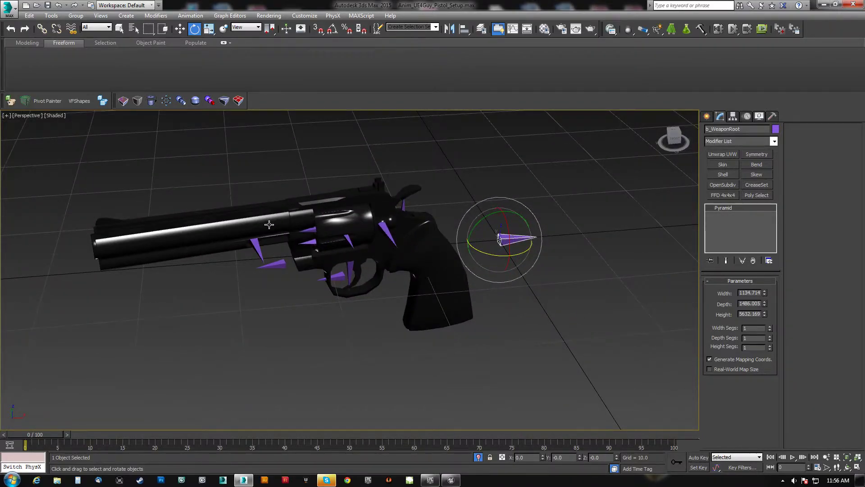
middle_click_drag(269, 224, 339, 242, "alt")
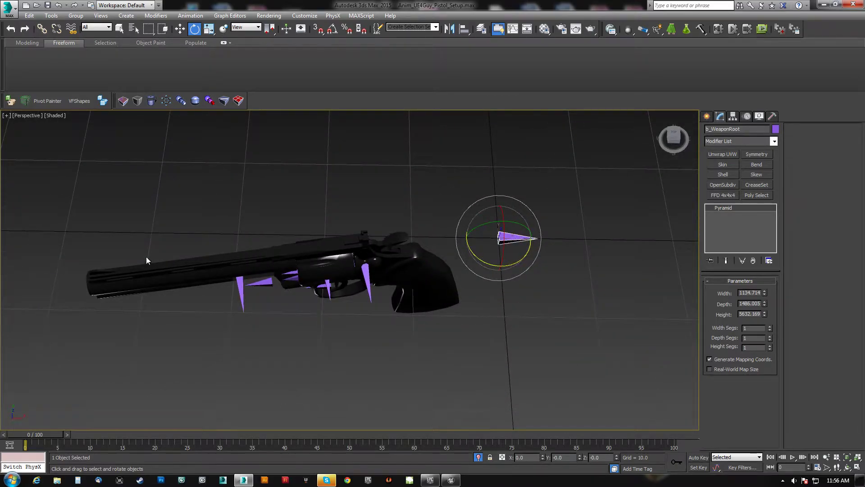
mouse_move(405, 302)
middle_mouse_down("alt")
mouse_move(399, 310)
mouse_move(419, 253)
mouse_move(399, 271)
mouse_move(392, 305)
middle_mouse_up("alt")
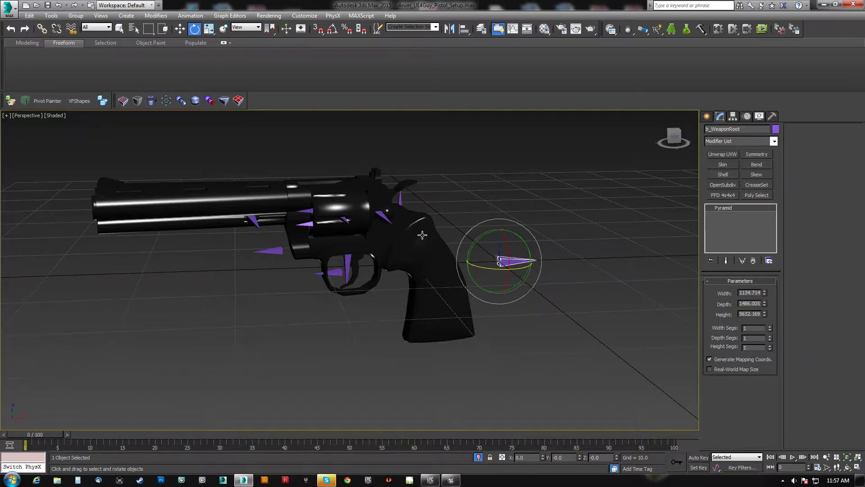
key("r")
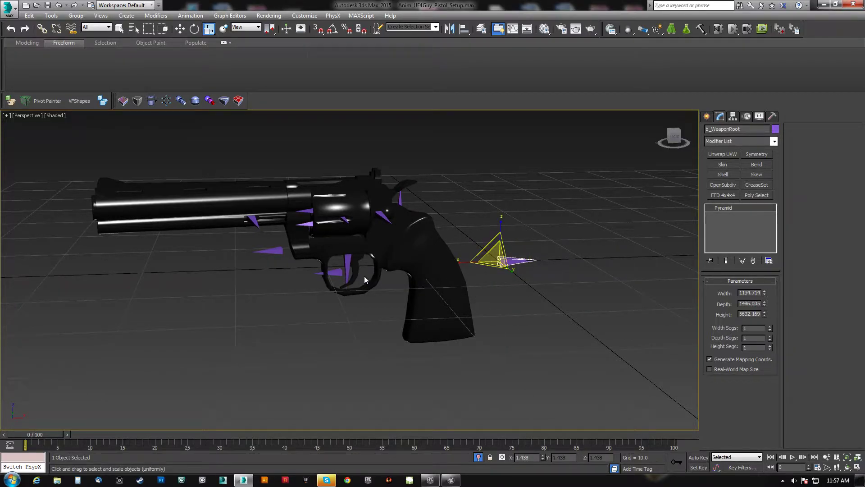
Check b_Anim's scale, and try to reset the scale of the revolver mesh and all its bones together
left_click(337, 274)
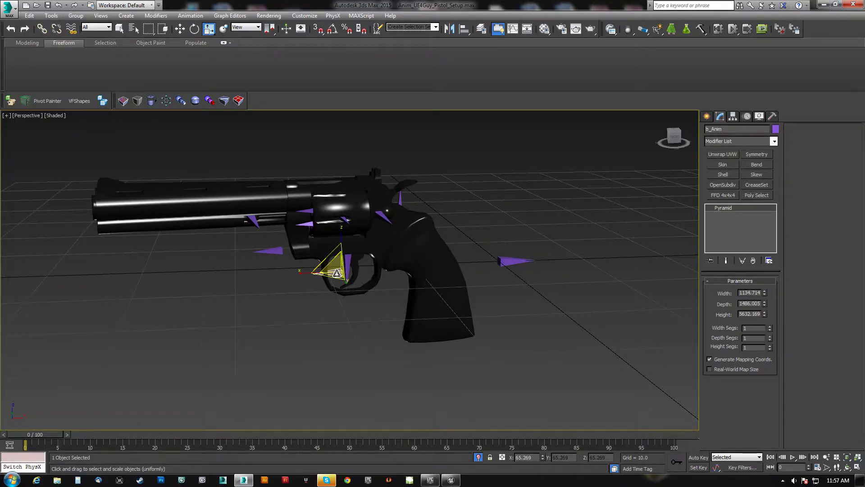
key("r")
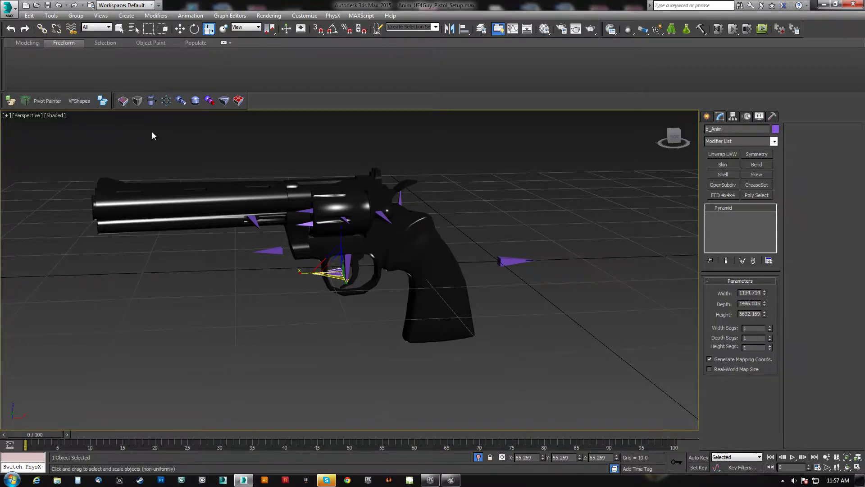
left_click_drag(557, 362, 557, 362)
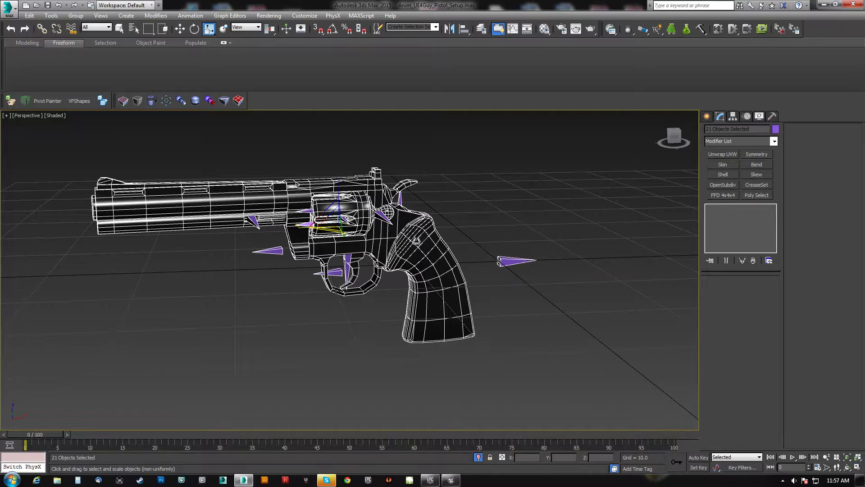
left_click(733, 116)
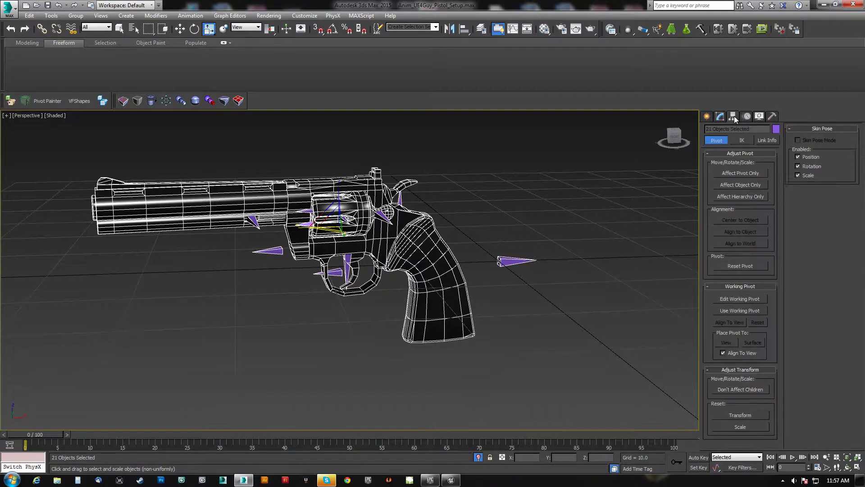
left_click(735, 424)
scroll(498, 313, "down", 10)
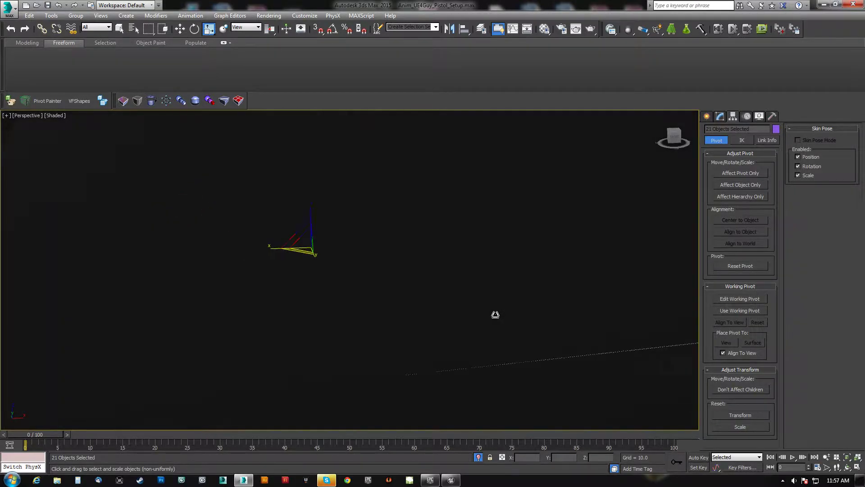
scroll(467, 297, "up", 8)
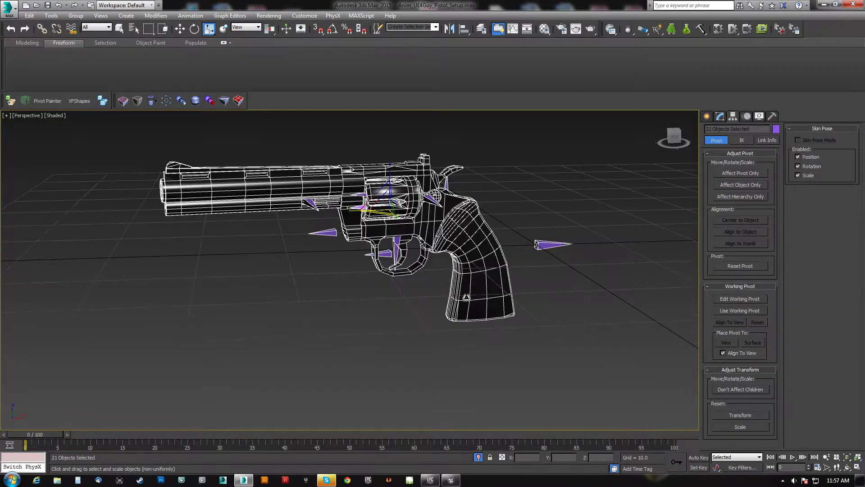
Remove the revolver mesh from the selection and try to reset the scale of the bones only
scroll(467, 297, "down", 6)
left_click(454, 304, "alt")
middle_click_drag(454, 304, 448, 294)
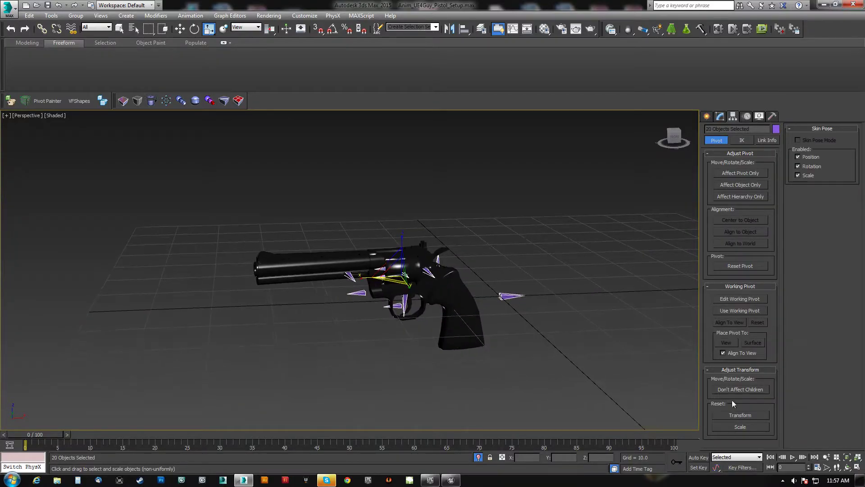
left_click(737, 428)
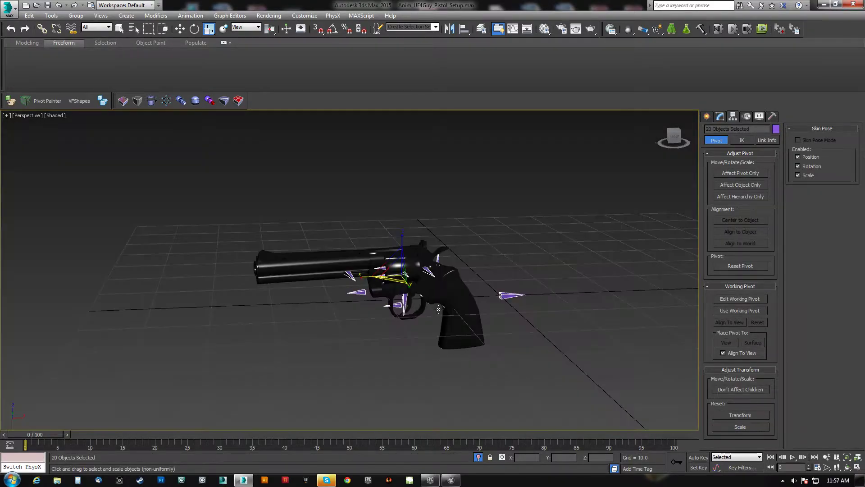
Select only the ColtPython mesh and expand its Skin modifier's advanced parameters
scroll(438, 309, "up", 7)
left_click(438, 309)
scroll(451, 280, "down", 4)
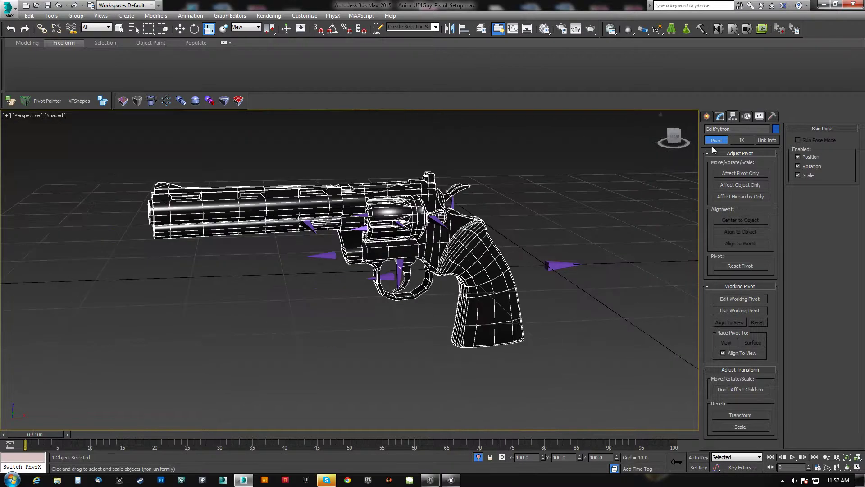
left_click(720, 116)
middle_click_drag(480, 201, 655, 228, "alt")
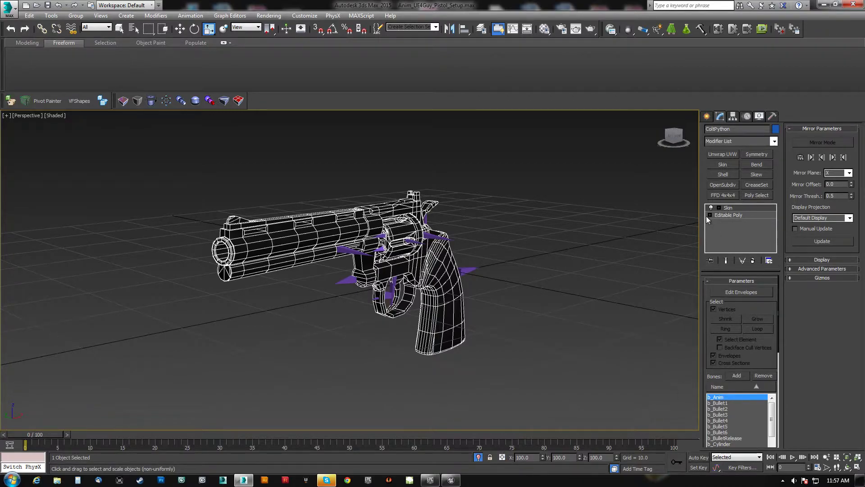
middle_click_drag(496, 252, 384, 244, "alt")
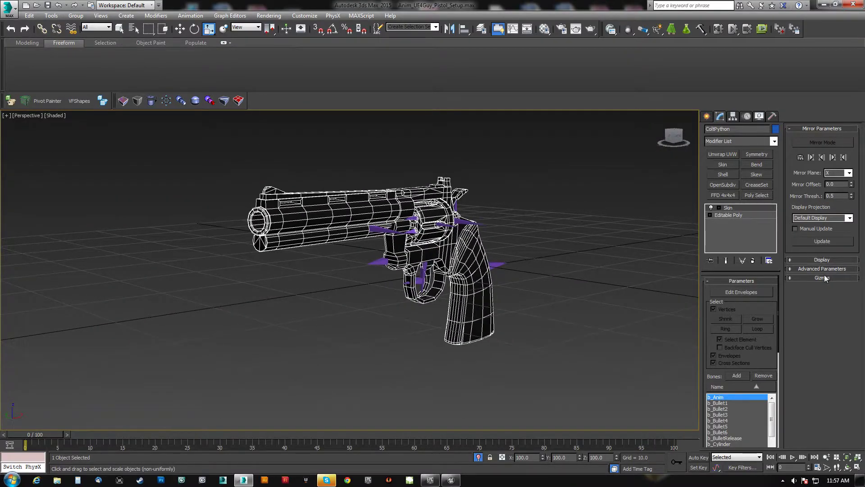
left_click(802, 269)
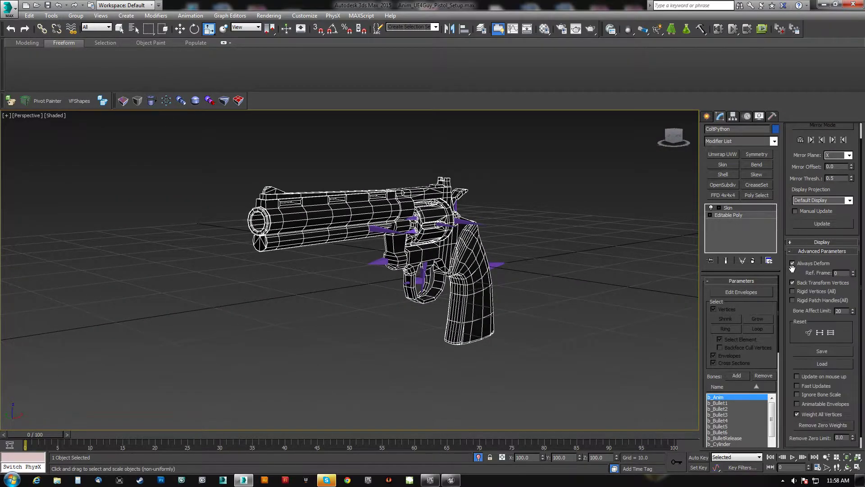
Save the mesh's skin envelopes as Python_SkinWeights in the UE4WeaponTute MaxFiles folder
left_click(822, 351)
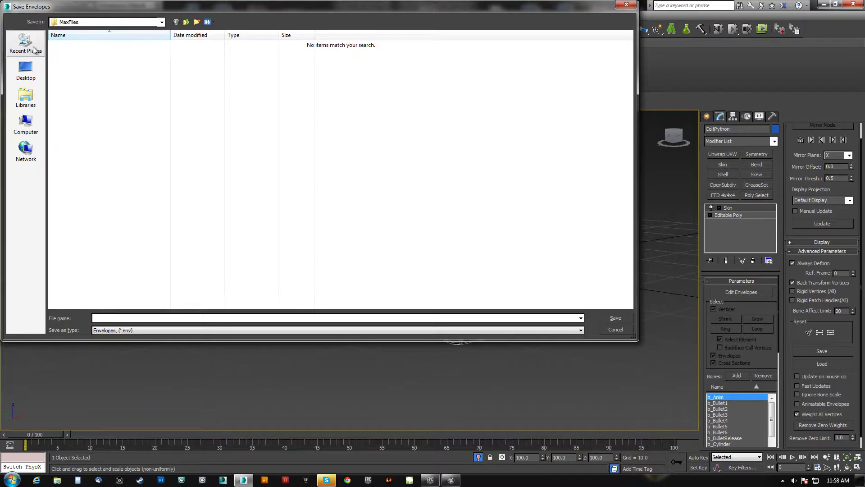
left_click(34, 49)
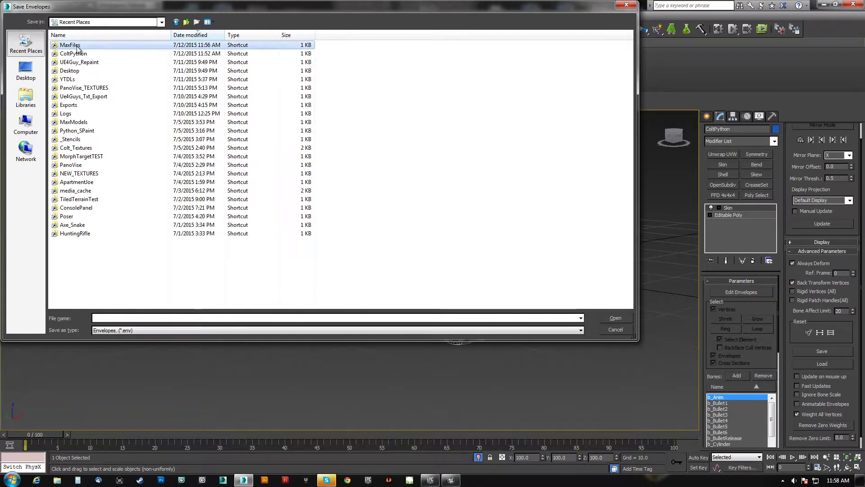
double_click(72, 46)
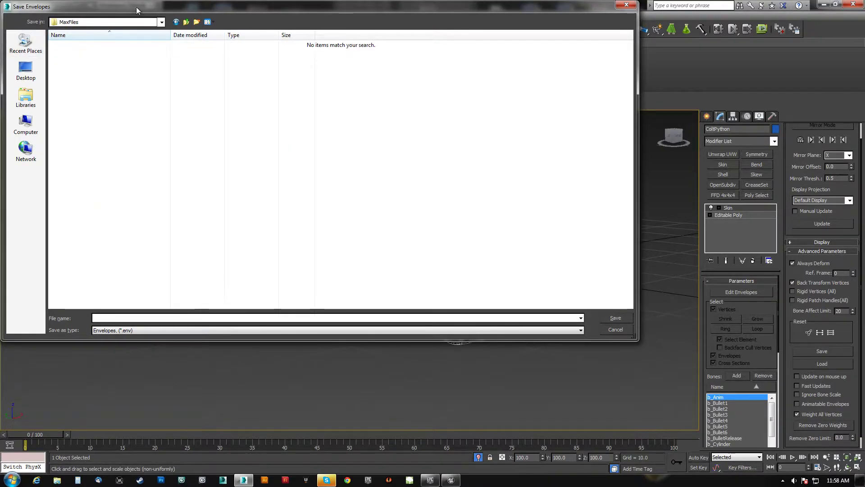
left_click(161, 22)
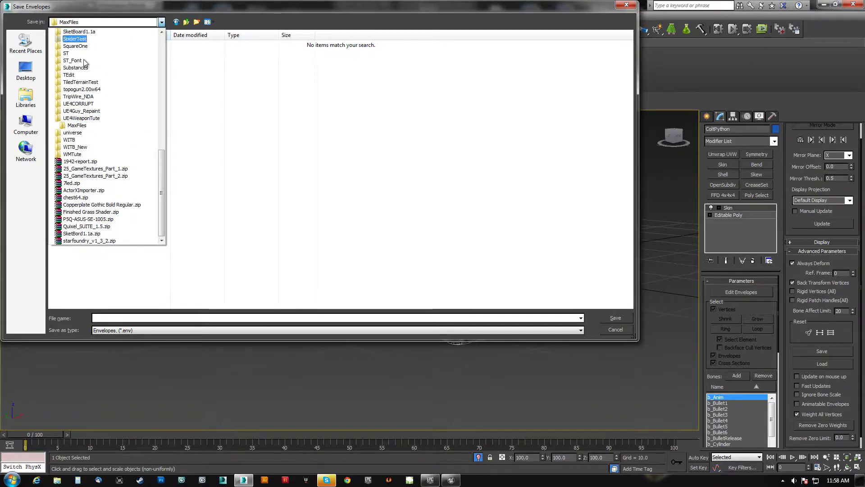
left_click(84, 126)
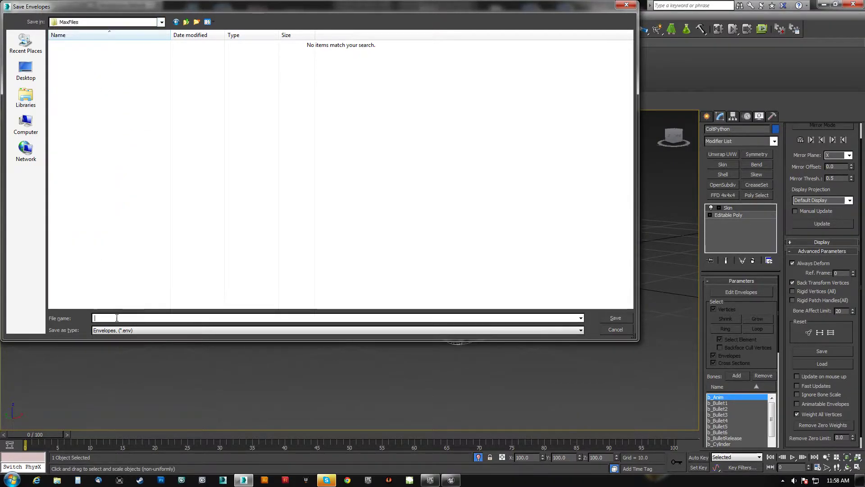
type("Pyt")
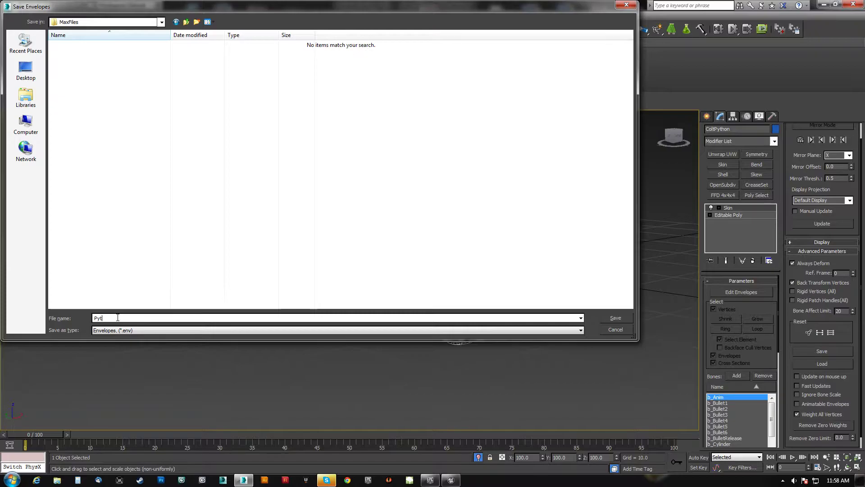
type("hon_SkinWeights")
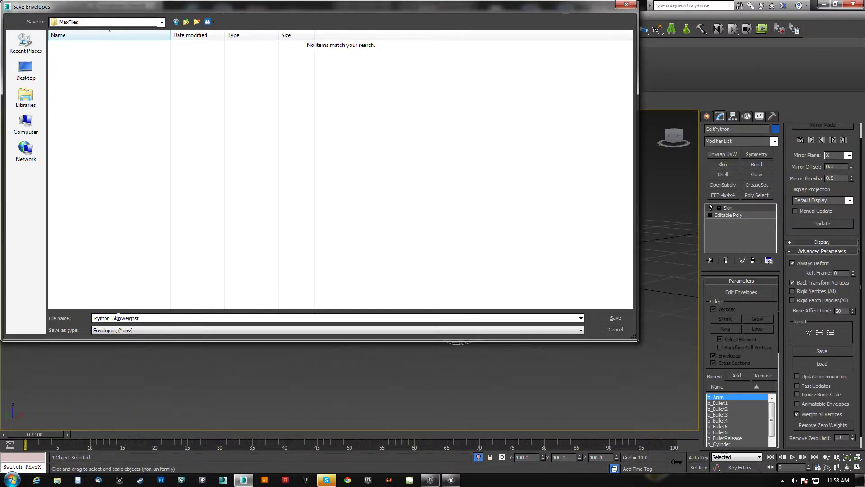
key("Return")
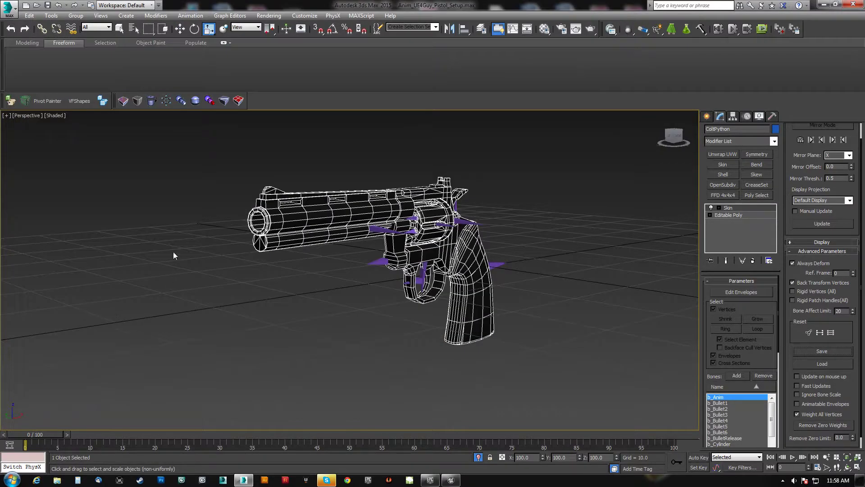
Collapse the ColtPython mesh's Skin modifier down into the Editable Poly
right_click(734, 207)
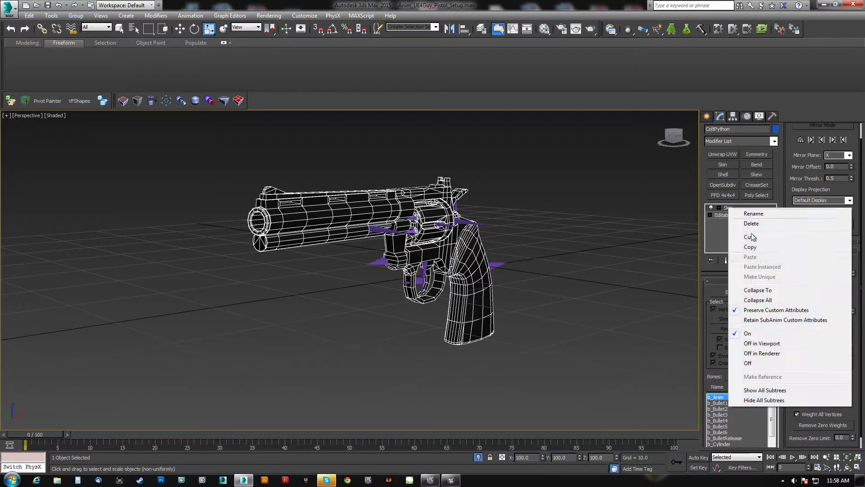
left_click(750, 290)
middle_click_drag(586, 291, 551, 294, "alt")
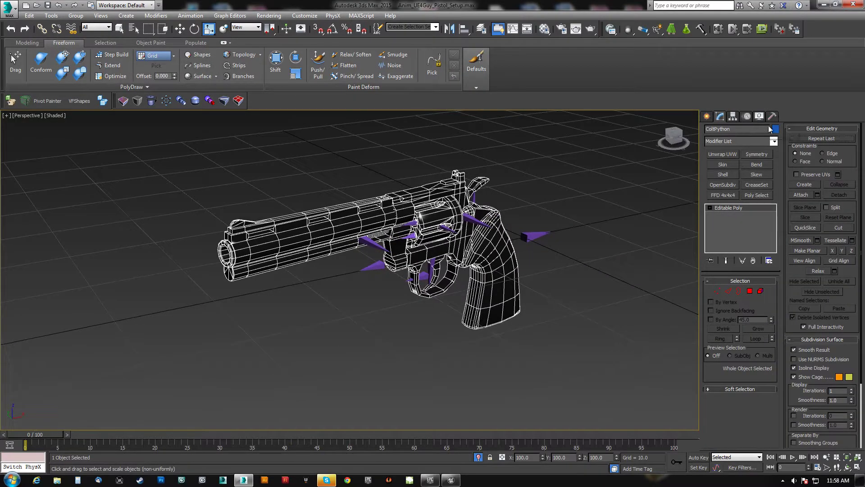
Select the revolver mesh together with all its bones and reset their scale
left_click(733, 116)
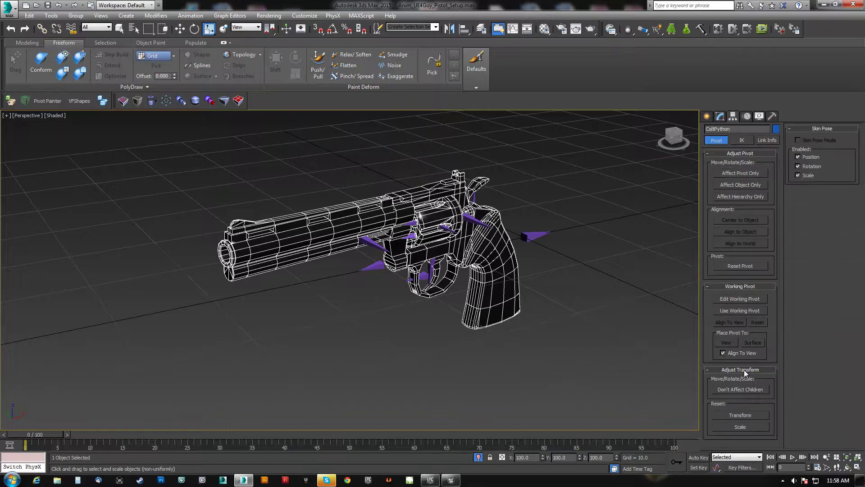
middle_click_drag(505, 305, 512, 273)
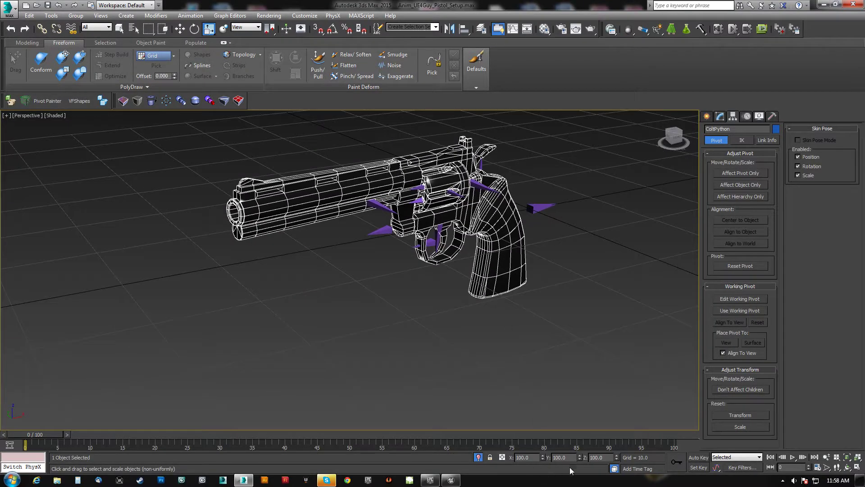
middle_click_drag(492, 225, 405, 228, "alt")
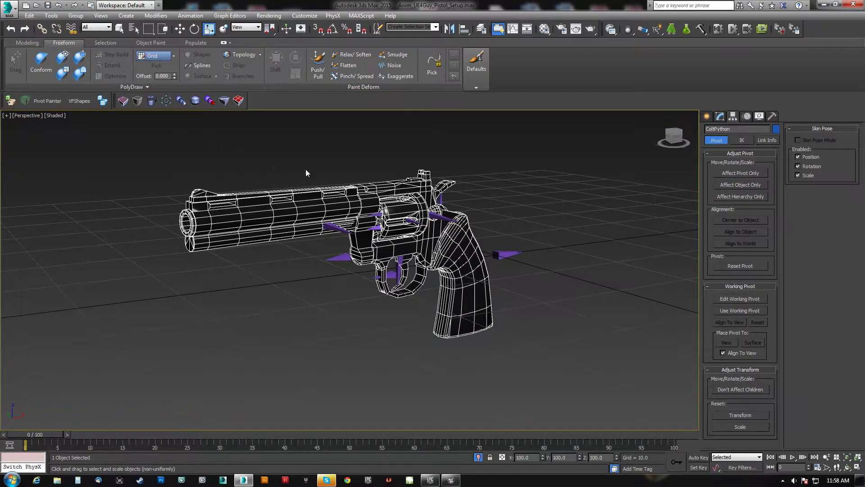
left_click_drag(519, 370, 602, 380)
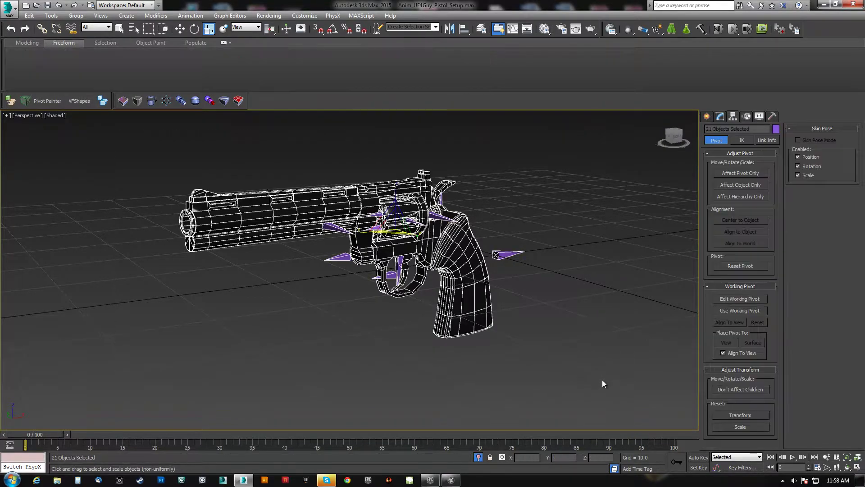
left_click(719, 117)
left_click(732, 116)
left_click(739, 427)
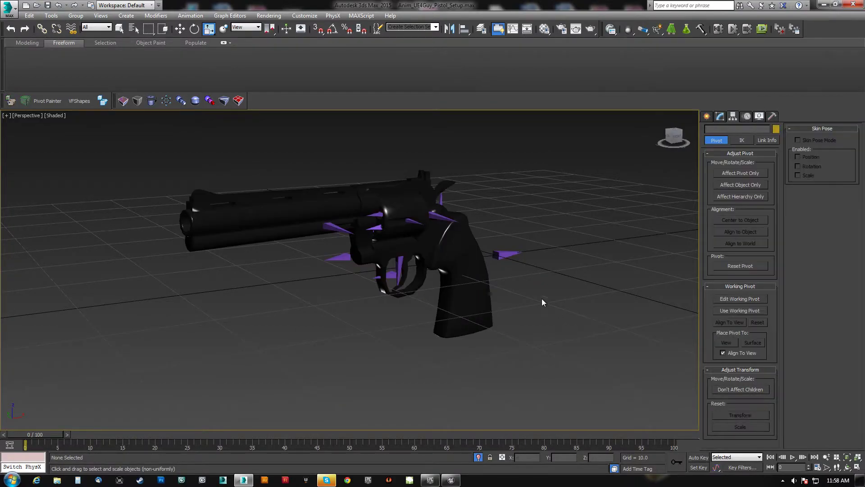
Check the scale values of the b_WeaponRoot and b_Anim bones
left_click(500, 255)
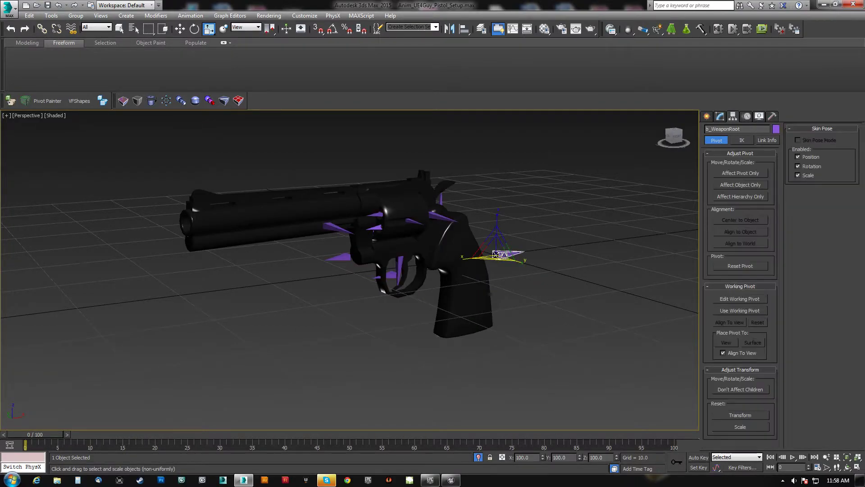
left_click(393, 271)
middle_click_drag(536, 365, 466, 312, "alt")
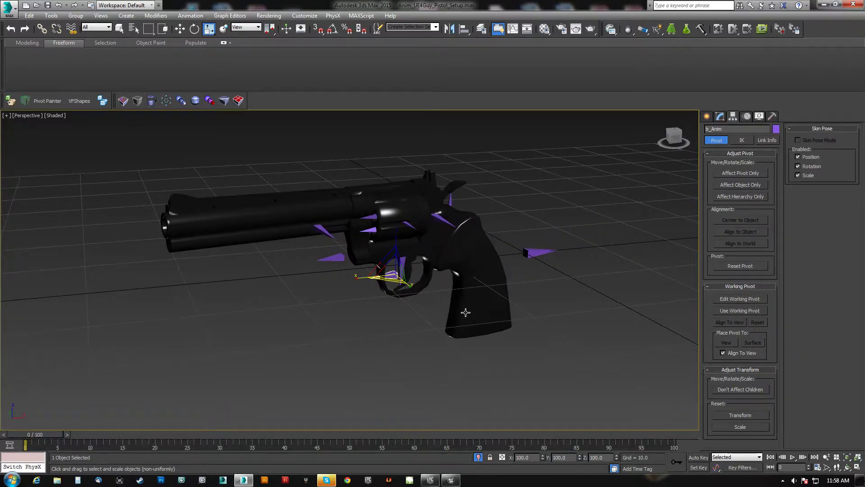
Hide the ColtPython mesh so only the weapon bones are displayed
left_click(406, 191)
right_click(532, 163)
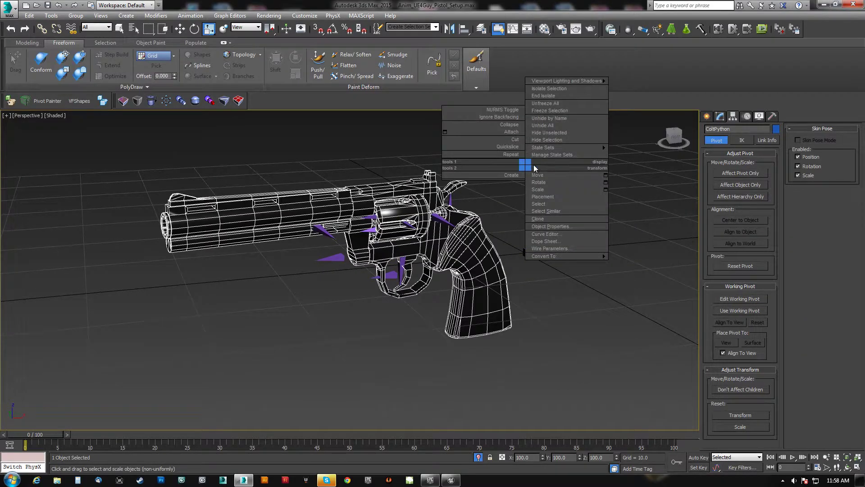
left_click(552, 142)
middle_click_drag(443, 262, 467, 251, "alt")
middle_click_drag(285, 177, 367, 235)
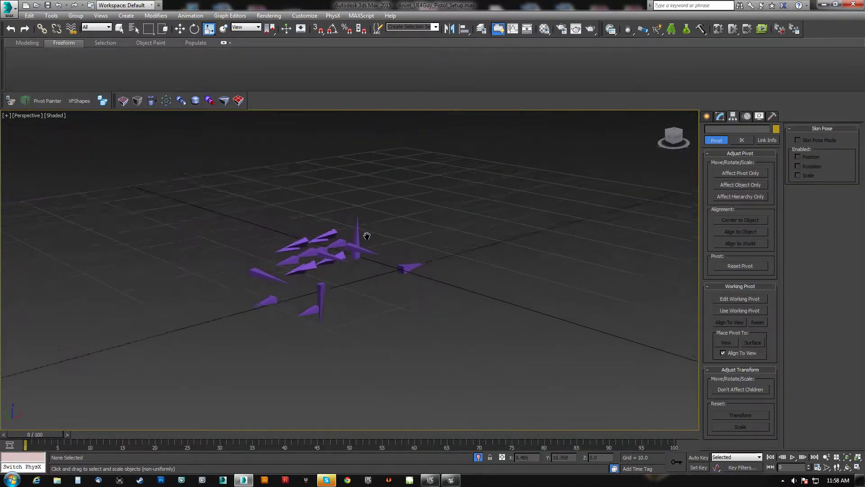
Use Select and Link to parent the b_Bullet6 bone to the matching casing bone directly behind it
scroll(337, 280, "up", 4)
scroll(341, 286, "down", 4)
middle_click_drag(342, 288, 318, 306)
scroll(332, 302, "down", 4)
middle_click_drag(456, 275, 428, 297)
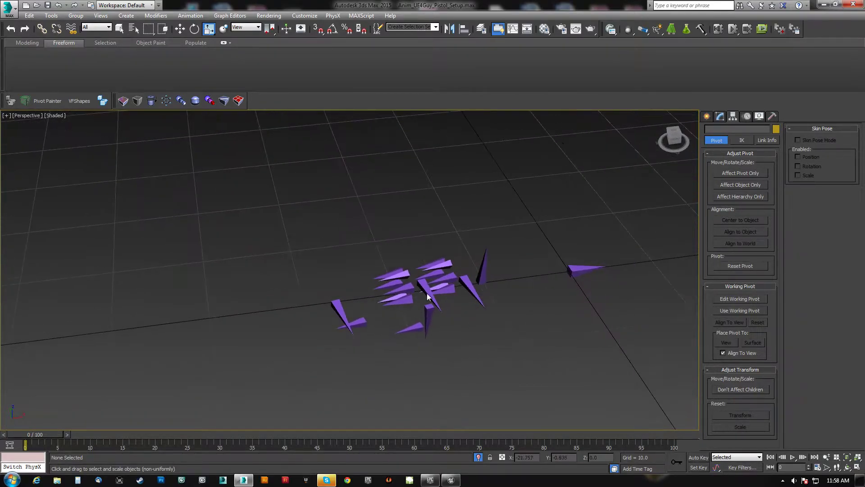
scroll(440, 293, "up", 4)
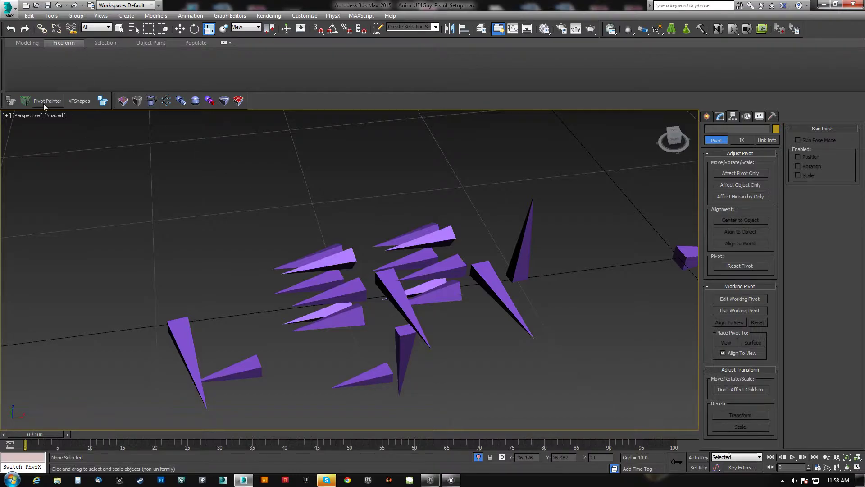
left_click(41, 29)
middle_click_drag(457, 212, 422, 290, "alt")
middle_click_drag(275, 267, 302, 258, "alt")
scroll(301, 258, "up", 5)
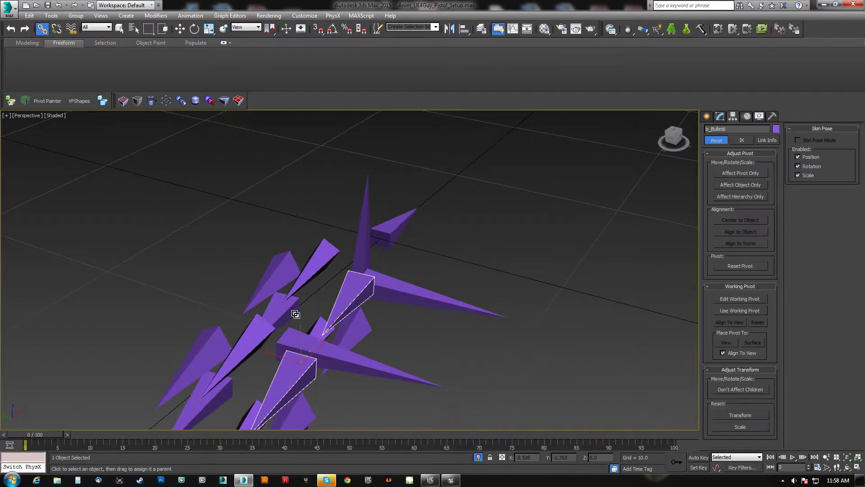
Link the remaining bullet bones, including b_Bullet2 and b_Bullet3, to their matching casing bones behind them
left_click(250, 332)
left_click_drag(214, 338, 279, 311)
middle_click_drag(280, 310, 358, 300)
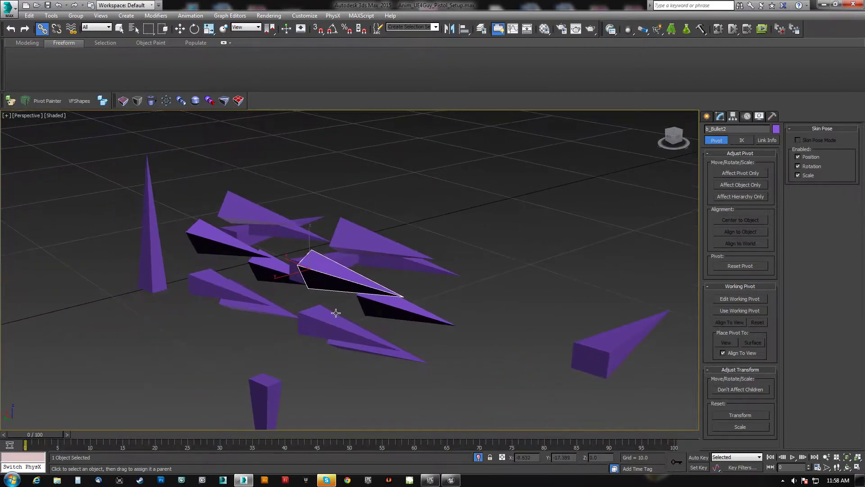
left_click_drag(318, 319, 230, 289)
middle_click_drag(395, 371, 353, 375, "alt")
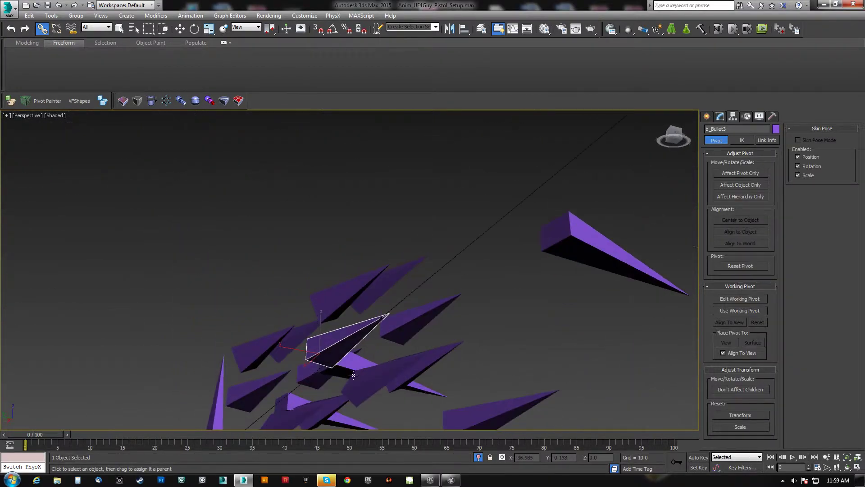
left_click(332, 406)
left_click_drag(332, 406, 297, 421)
middle_click_drag(396, 402, 360, 407, "alt")
left_click(443, 352)
Select the six casing bones around the cylinder and link them to the b_Cylinder bone
middle_click_drag(525, 315, 343, 289, "alt")
left_click_drag(344, 289, 364, 172)
left_click_drag(359, 234, 283, 247)
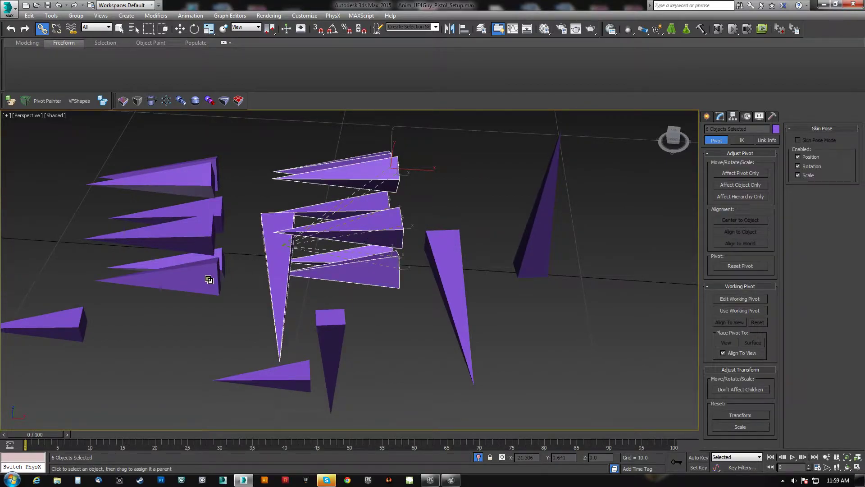
Link the b_Trigger and b_Hammer bones to the b_Anim bone
scroll(209, 280, "down", 2)
middle_click_drag(209, 279, 293, 246)
scroll(298, 252, "down", 2)
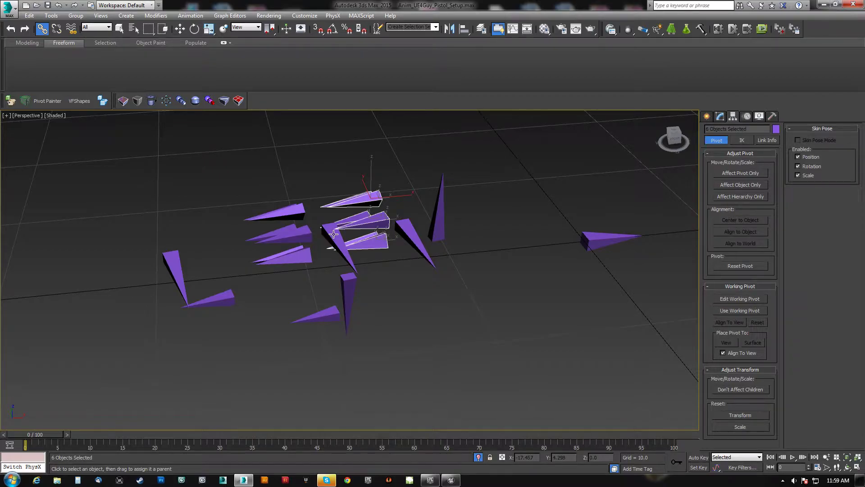
middle_click_drag(334, 234, 332, 239, "alt")
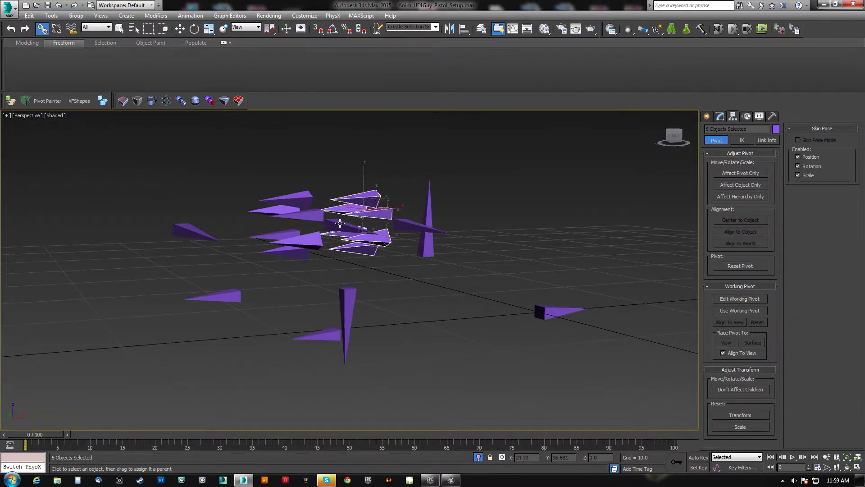
left_click_drag(340, 222, 330, 335)
middle_click_drag(393, 317, 405, 294, "alt")
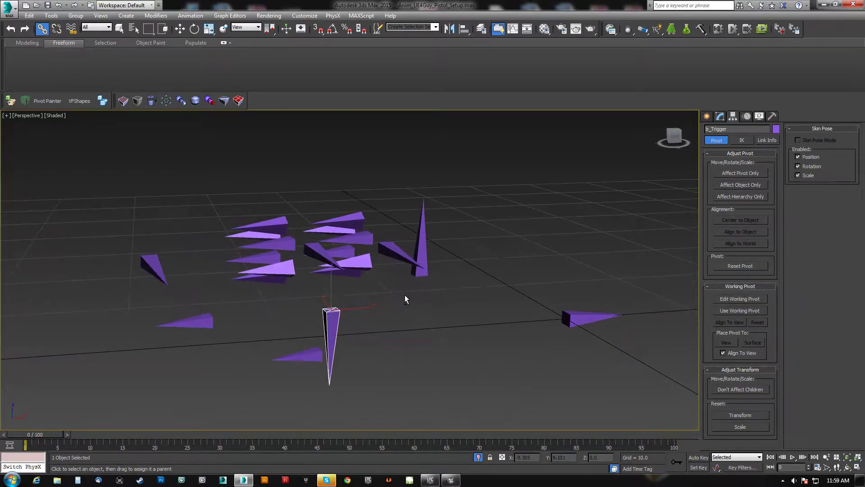
left_click_drag(418, 272, 299, 354)
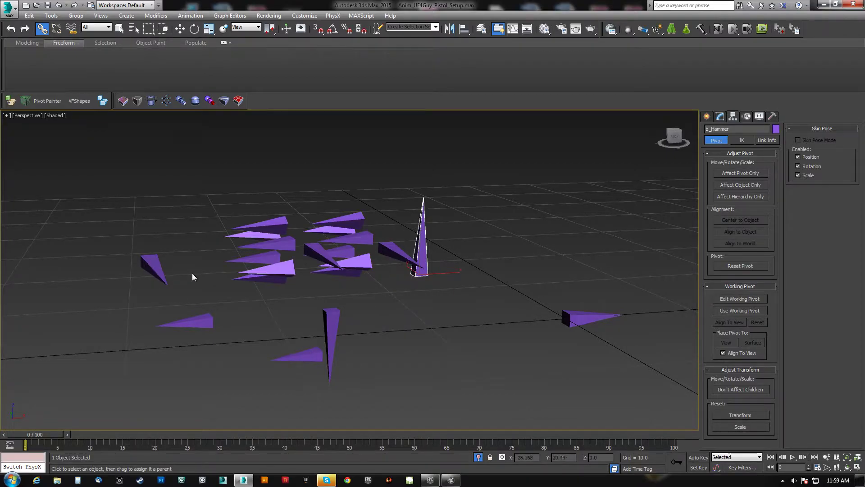
Link the b_BulletRelease bone to the b_Cylinder bone
middle_click_drag(192, 274, 181, 298, "alt")
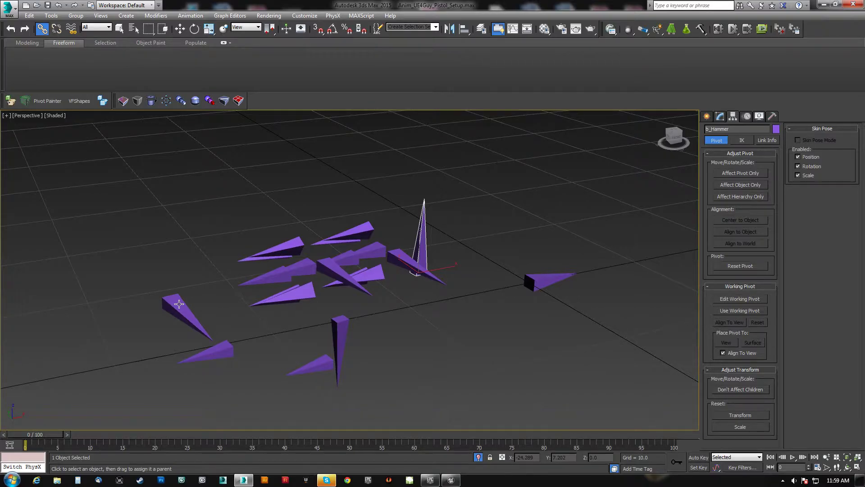
left_click_drag(179, 304, 333, 273)
middle_click_drag(333, 273, 375, 240)
Unhide all objects so the revolver and character show together with the weapon bones
right_click(471, 319)
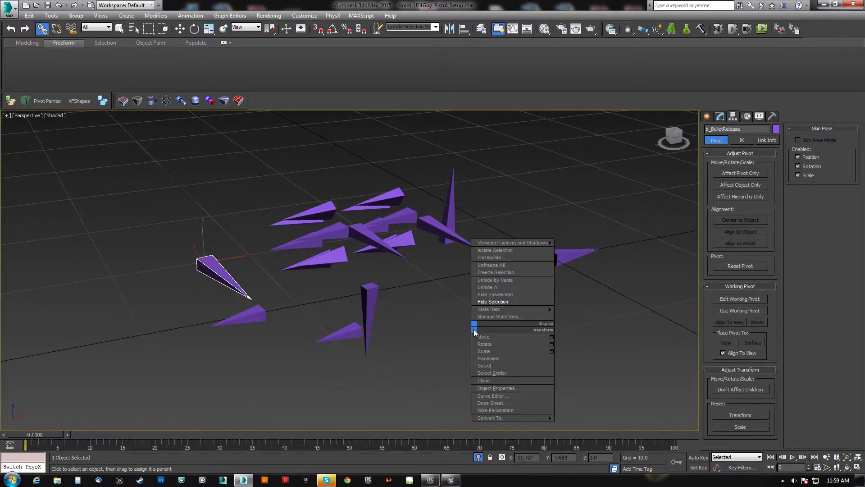
left_click(487, 292)
middle_click_drag(423, 279, 376, 279, "alt")
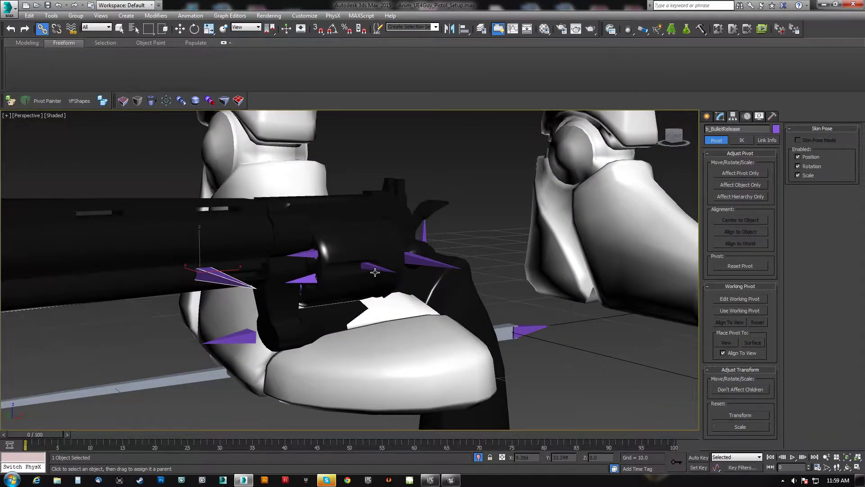
Select the b_Cylinder bone and set the Rotate tool's reference coordinate system to Local
left_click(375, 271)
scroll(377, 270, "down", 5)
key("F3")
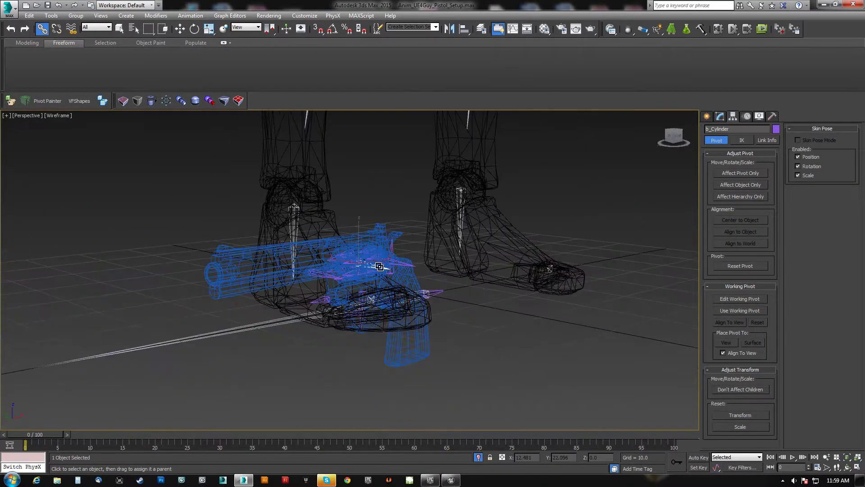
key("e")
scroll(379, 266, "up", 6)
left_click_drag(342, 209, 386, 302)
left_click(248, 28)
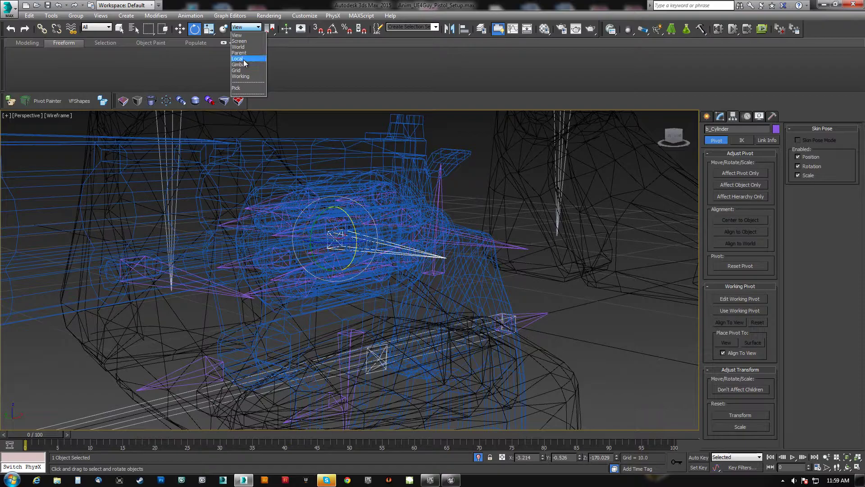
left_click(244, 59)
Try rotating the b_Cylinder bone about its local axis in shaded view, and undo the rotation
key("F3")
left_click_drag(355, 219, 342, 253)
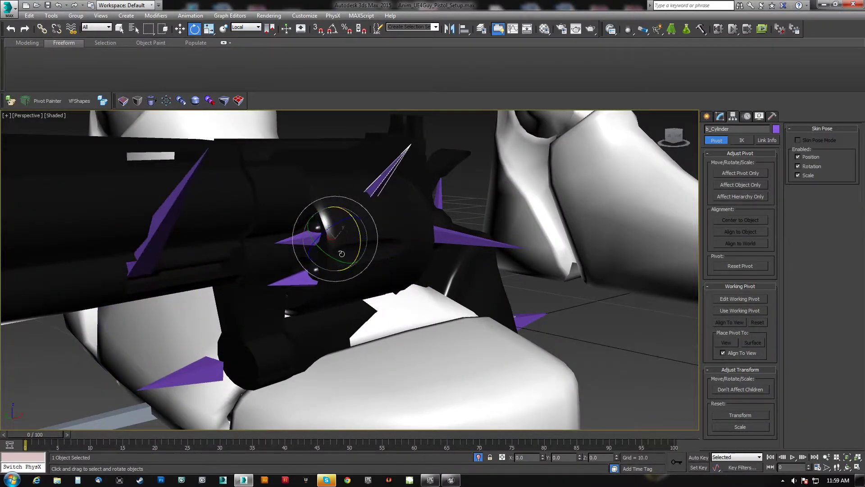
key("ctrl+z")
Try rotating the b_CylinderArm bone about its local axis to test the bones linked below it
middle_click_drag(255, 328, 301, 262)
left_click(243, 303)
scroll(245, 301, "down", 3)
middle_click_drag(244, 301, 261, 305, "alt")
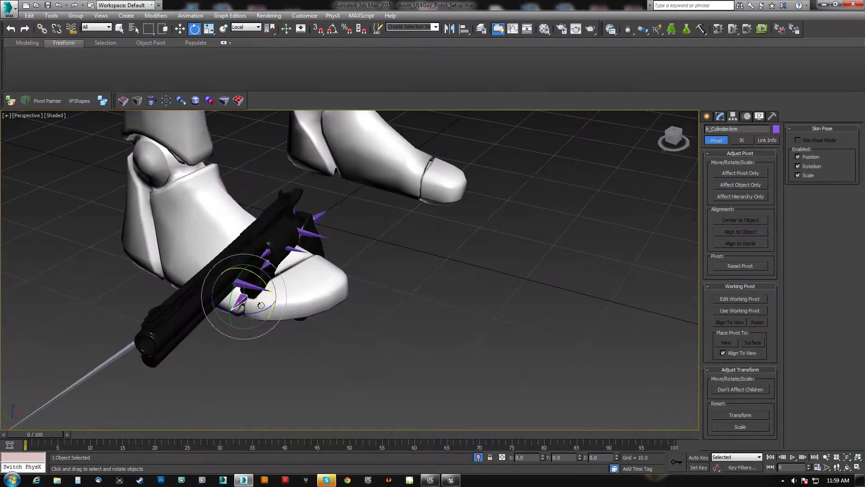
mouse_move(264, 283)
left_mouse_down()
mouse_move(336, 347)
mouse_move(268, 288)
left_mouse_up()
mouse_move(319, 306)
middle_mouse_down("alt")
mouse_move(321, 279)
mouse_move(315, 309)
middle_mouse_up("alt")
Select the b_Anim bone in wireframe view, try moving it, and cancel the move
key("F3")
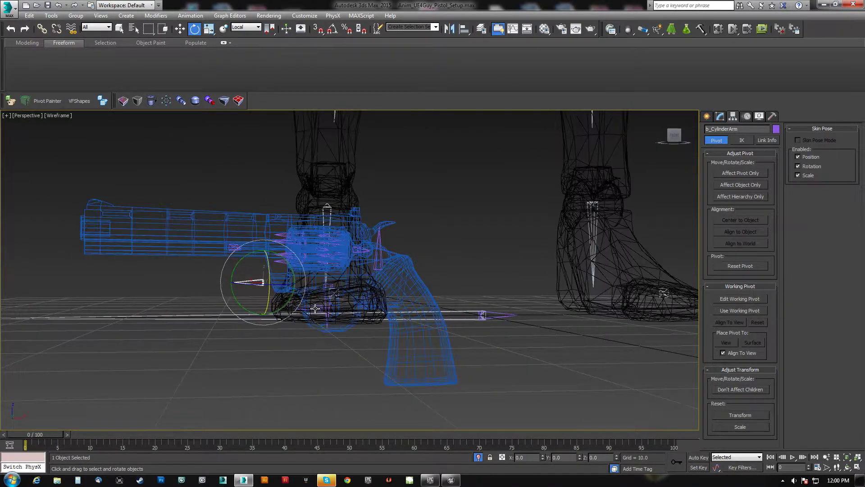
left_click(318, 310)
left_click(318, 310)
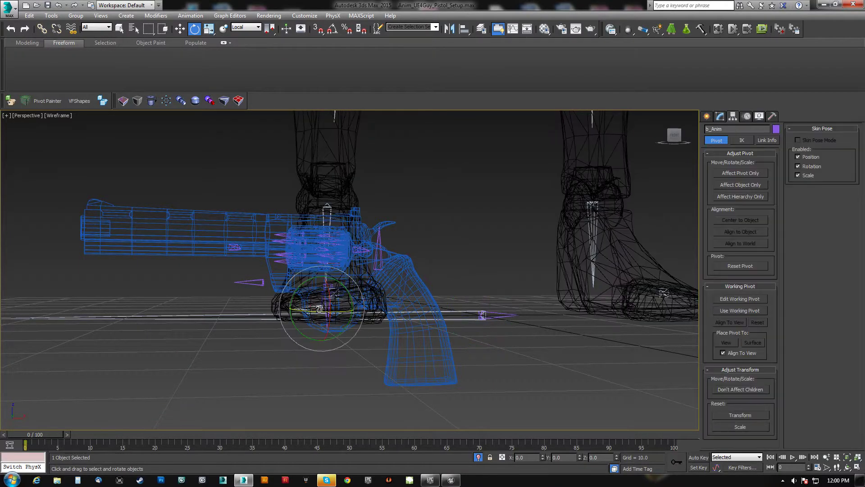
key("F3")
key("w")
key("F3")
left_click_drag(333, 296, 205, 271)
right_click(205, 272)
middle_click_drag(316, 283, 337, 264)
scroll(354, 245, "up", 5)
key("F3")
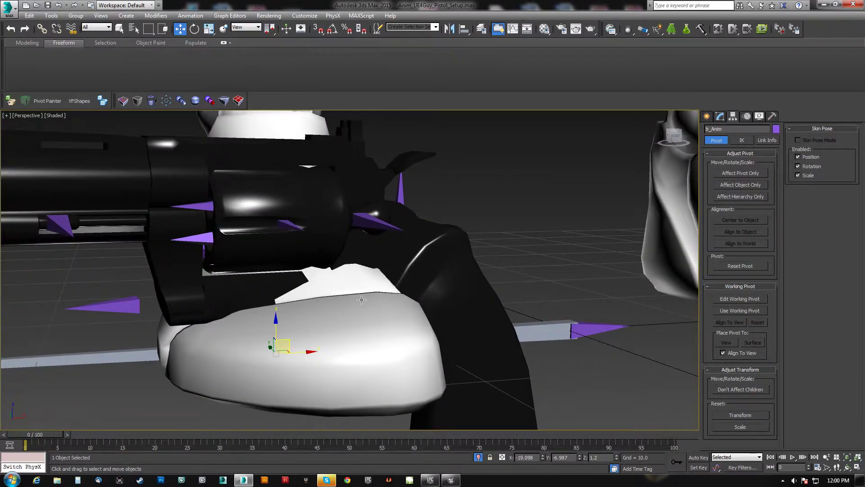
Select the b_WeaponRoot bone together with the revolver mesh and switch off selection isolation
left_click(592, 328)
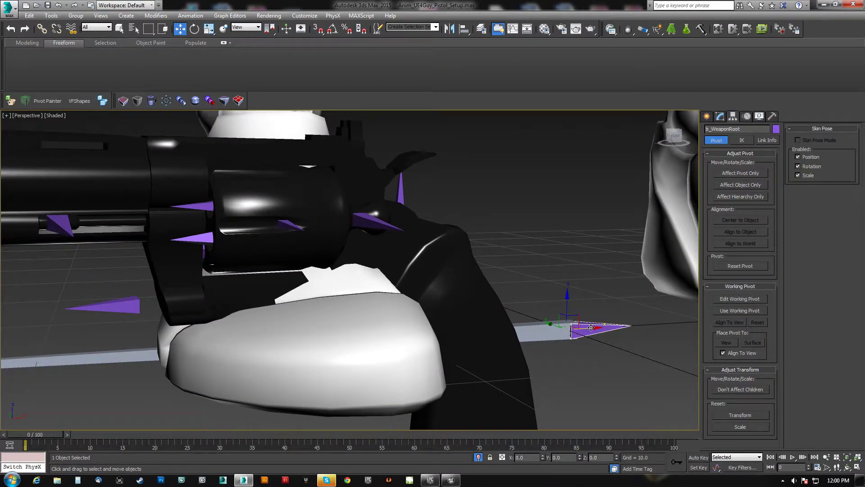
left_click(286, 208, "ctrl")
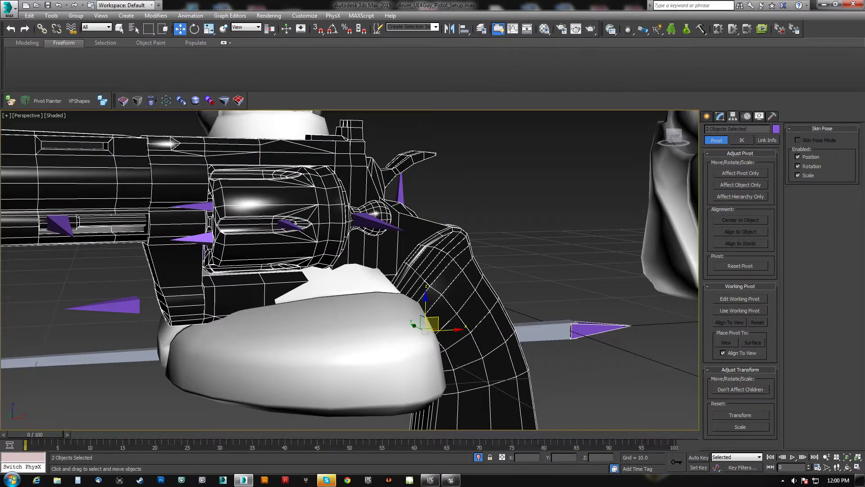
left_click(478, 457)
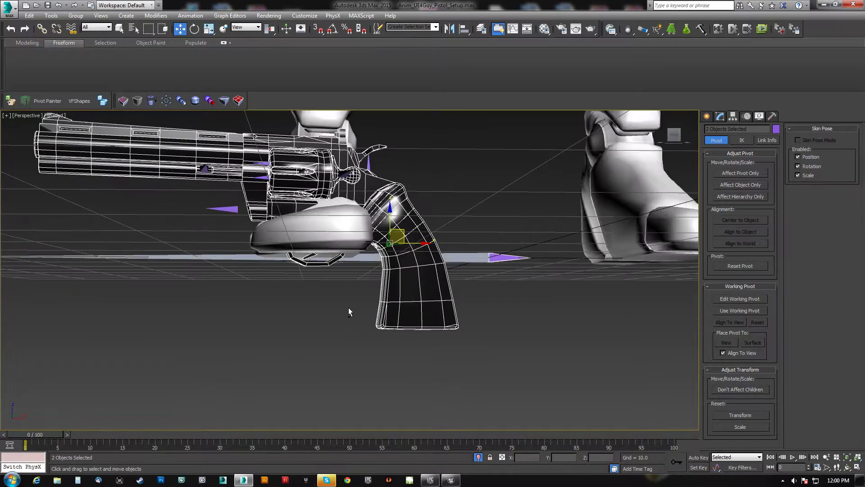
middle_click_drag(498, 255, 511, 283, "alt")
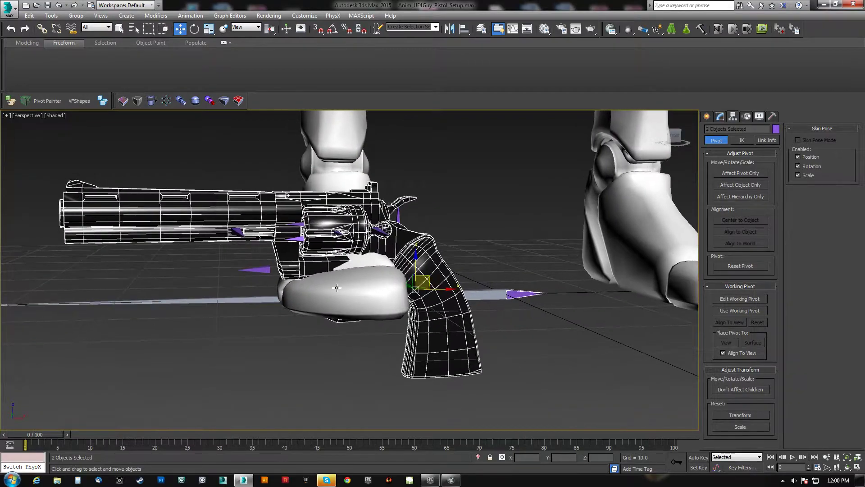
Select the b_Anim bone with all its children, add b_CylinderRelease and b_WeaponRoot, and isolate the selection
scroll(336, 287, "up", 3)
key("F3")
middle_click_drag(336, 287, 349, 291)
scroll(349, 291, "down", 2)
scroll(331, 310, "up", 2)
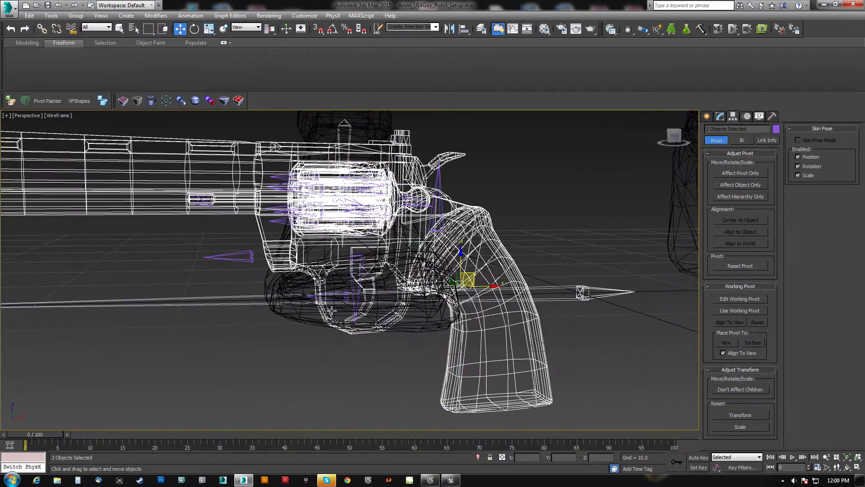
left_click(341, 301)
left_click(343, 299)
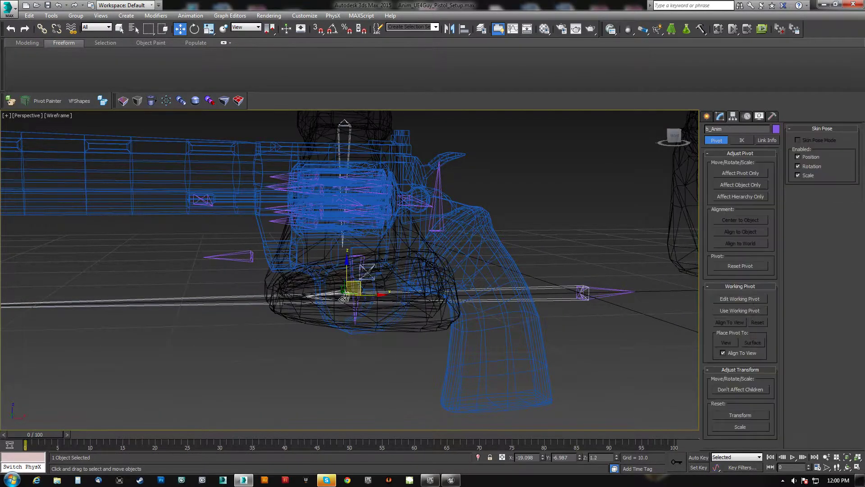
double_click(342, 299)
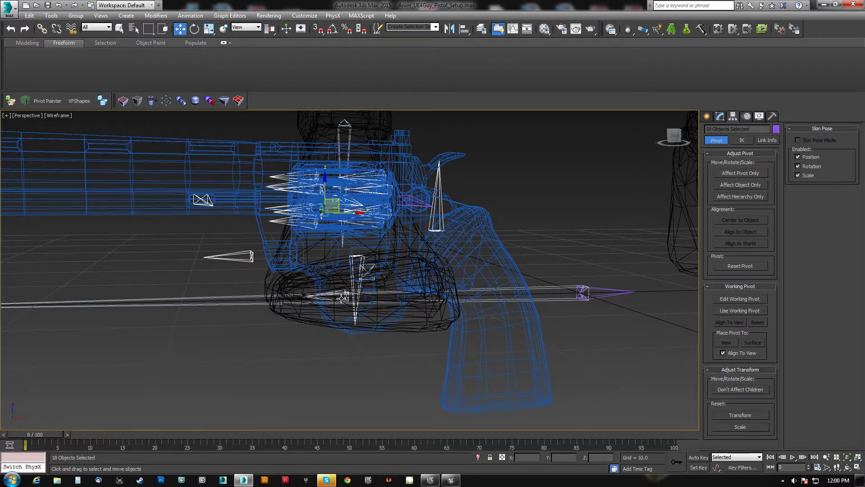
left_click(425, 204, "ctrl")
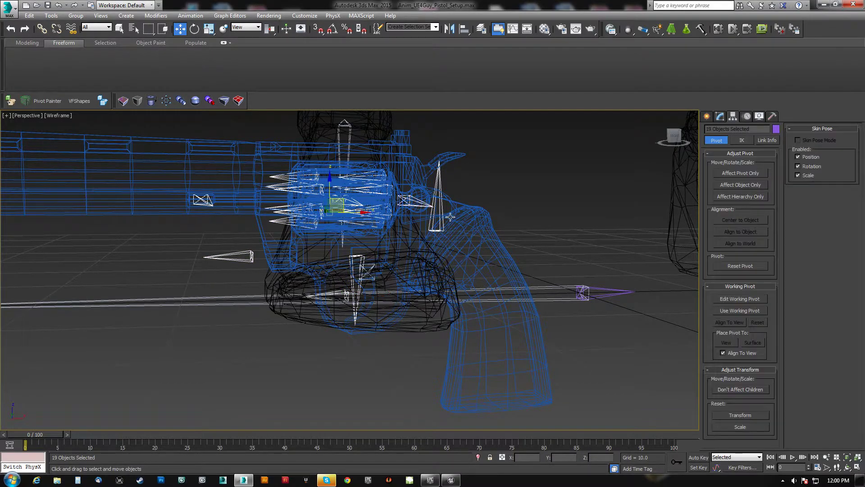
left_click(598, 287, "ctrl")
left_click(478, 457)
key("F3")
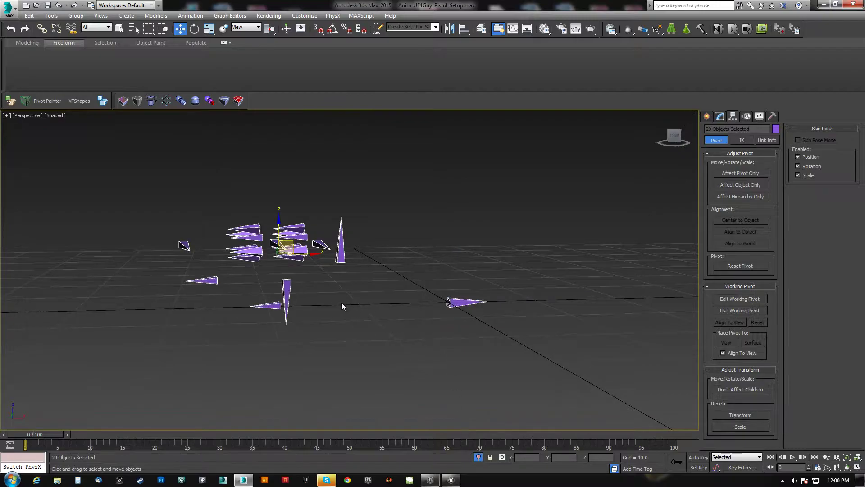
Link the b_Hammer and b_CylinderRelease bones to b_Anim, and link b_Anim to b_WeaponRoot
mouse_move(341, 302)
middle_mouse_down("alt")
mouse_move(380, 315)
mouse_move(345, 285)
middle_mouse_up("alt")
scroll(347, 279, "up", 3)
left_click(353, 268)
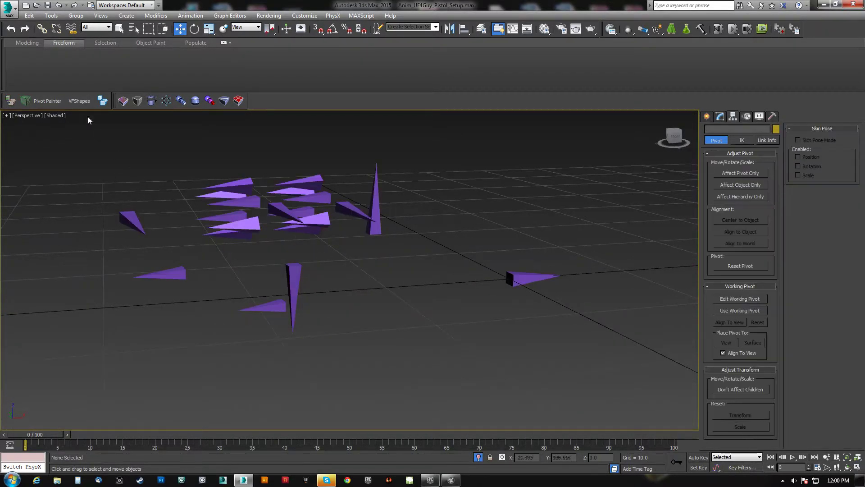
left_click(43, 29)
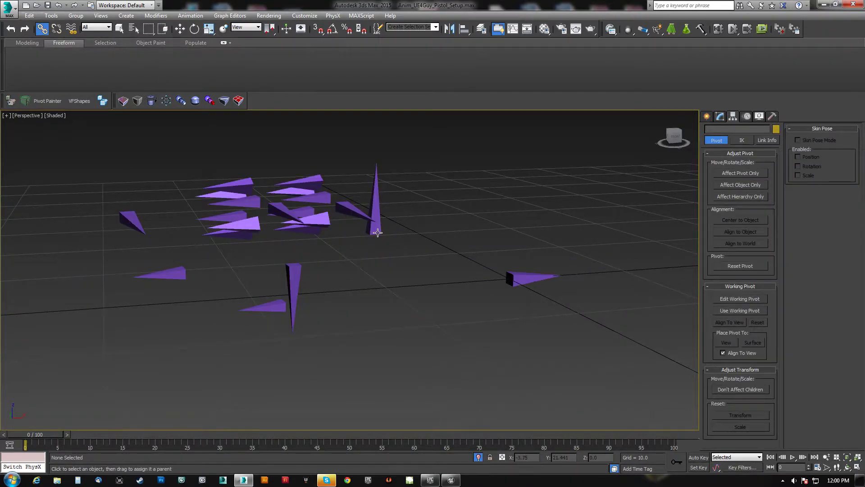
left_click_drag(378, 232, 282, 305)
key("w")
left_click(278, 307)
right_click(355, 210)
left_click(42, 30)
left_click_drag(355, 212, 355, 212)
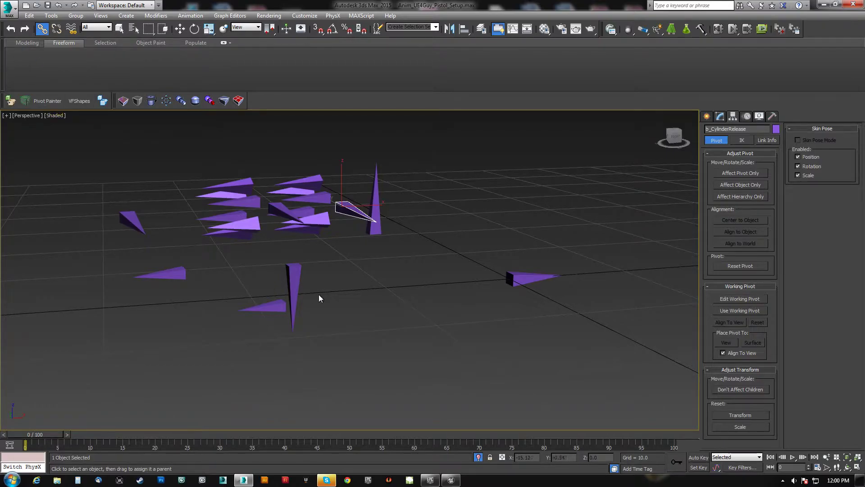
left_click(279, 305)
left_click_drag(525, 276, 523, 277)
Try rotating b_WeaponRoot and b_Anim to test the linked hierarchy, and undo the rotation
left_click(522, 277)
key("e")
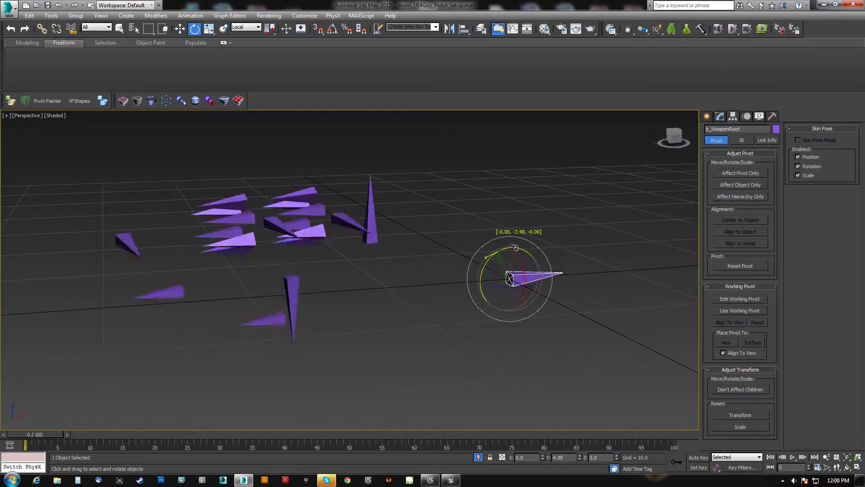
left_click(272, 305)
left_click_drag(266, 283, 282, 245)
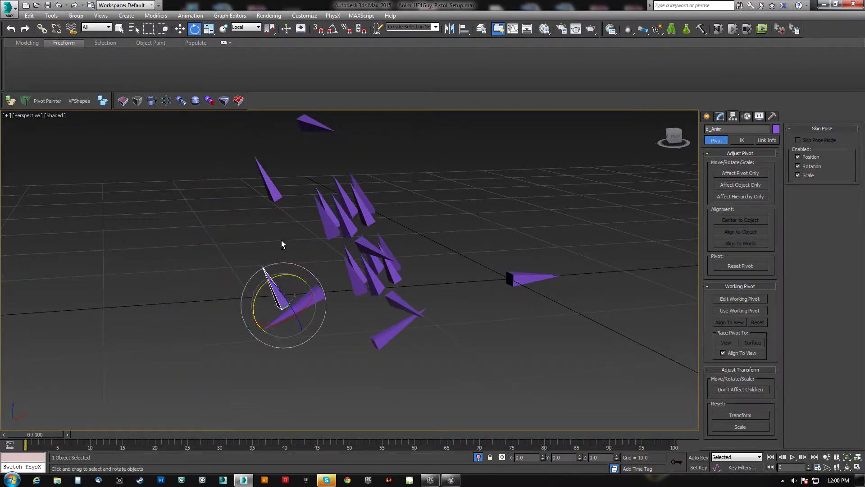
key("ctrl+z")
Try rotating the b_Cylinder and b_CylinderArm bones to test how their child bones follow
middle_click_drag(282, 245, 353, 229)
left_click(346, 222)
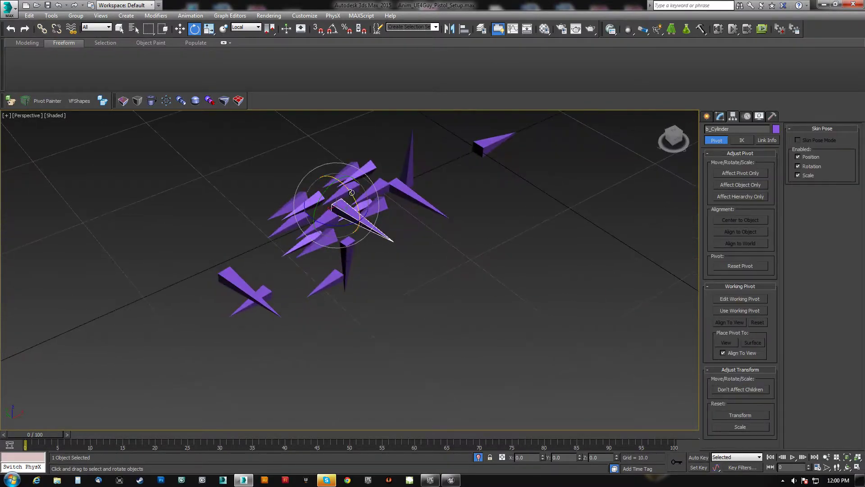
left_click_drag(354, 198, 315, 309)
middle_click_drag(315, 309, 250, 277, "alt")
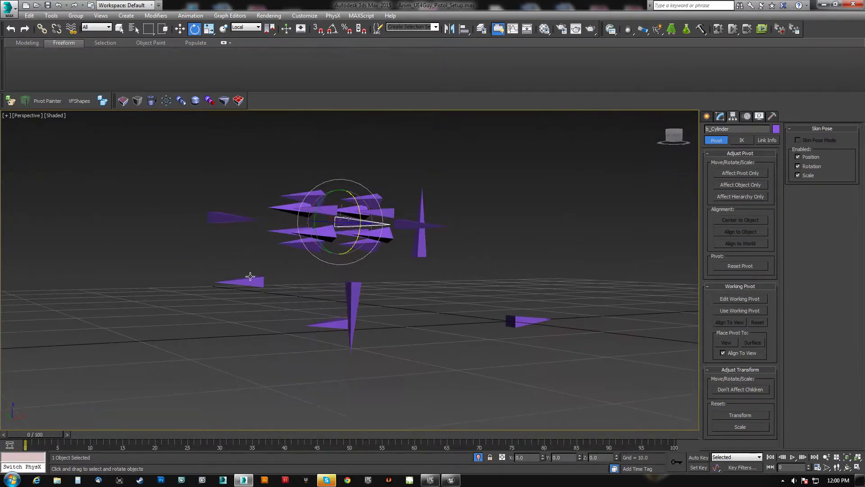
left_click(249, 276)
left_click_drag(274, 262, 398, 315)
middle_click_drag(398, 314, 369, 299, "alt")
Select the b_Hammer bone, try rotating the b_Anim bone to test its links, and undo the rotation
left_click(469, 233)
left_click(471, 217)
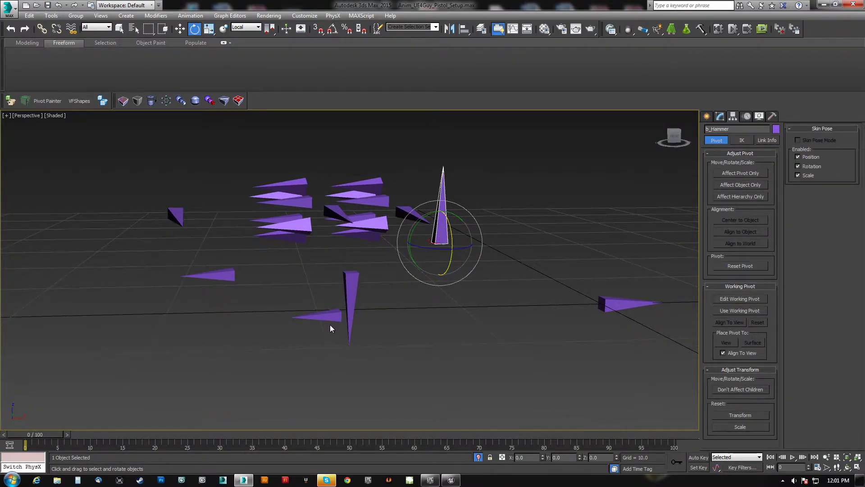
left_click(323, 315)
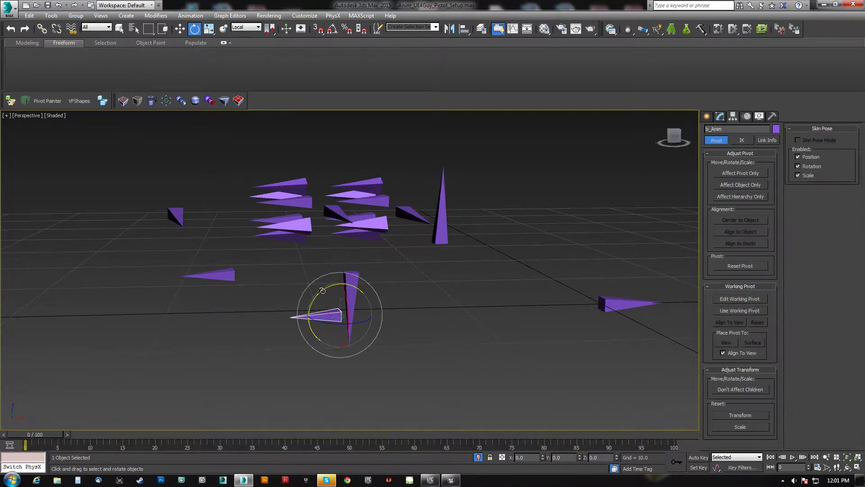
left_click_drag(323, 291, 361, 290)
key("ctrl+z")
End the isolation, select the ColtPython mesh with b_WeaponRoot and all its child bones, and isolate them in shaded display
left_click(478, 457)
left_click(464, 236)
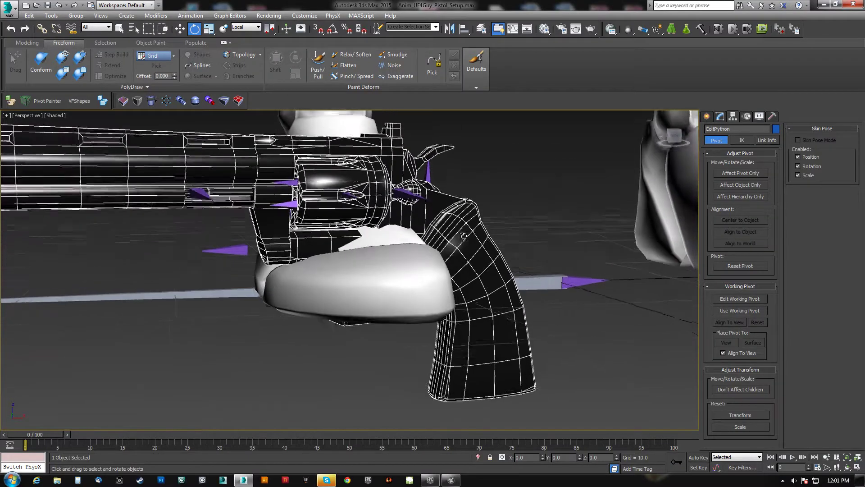
key("F3")
double_click(582, 280)
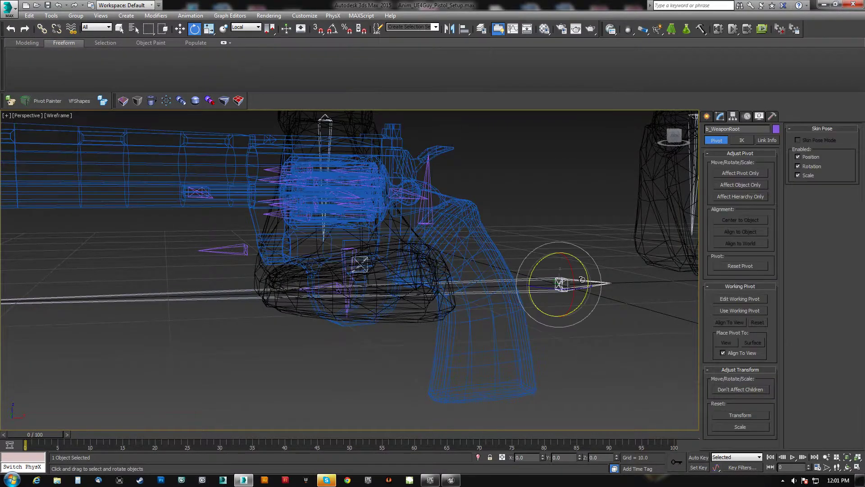
left_click(479, 457)
key("F3")
middle_click_drag(402, 279, 354, 346, "alt")
Apply a Skin modifier to the ColtPython mesh and add b_WeaponRoot with all its children as skin bones
left_click(360, 338)
left_click(392, 306)
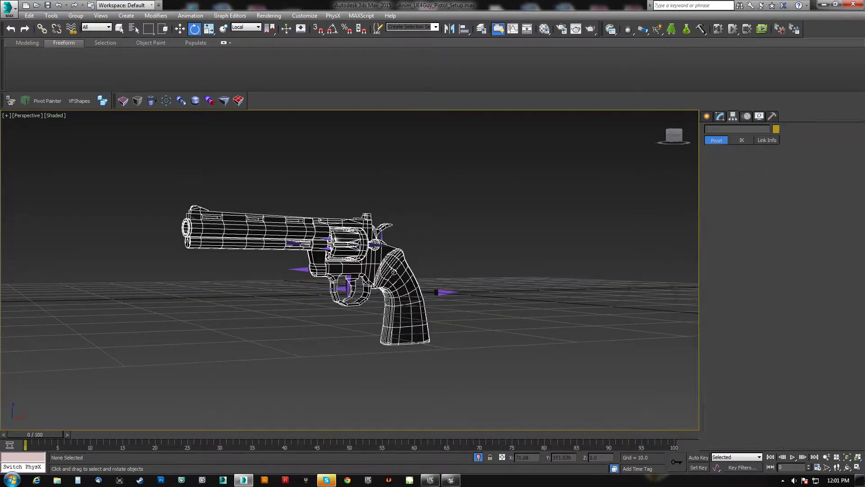
left_click(719, 116)
left_click(722, 165)
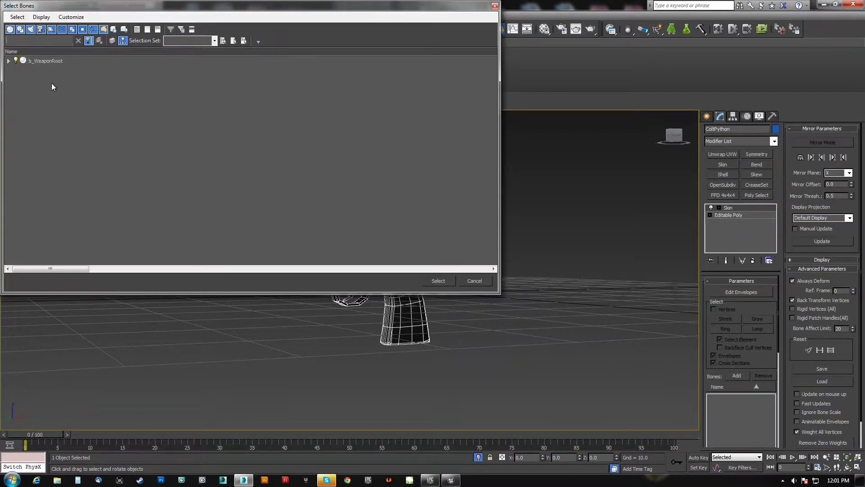
left_click(18, 17)
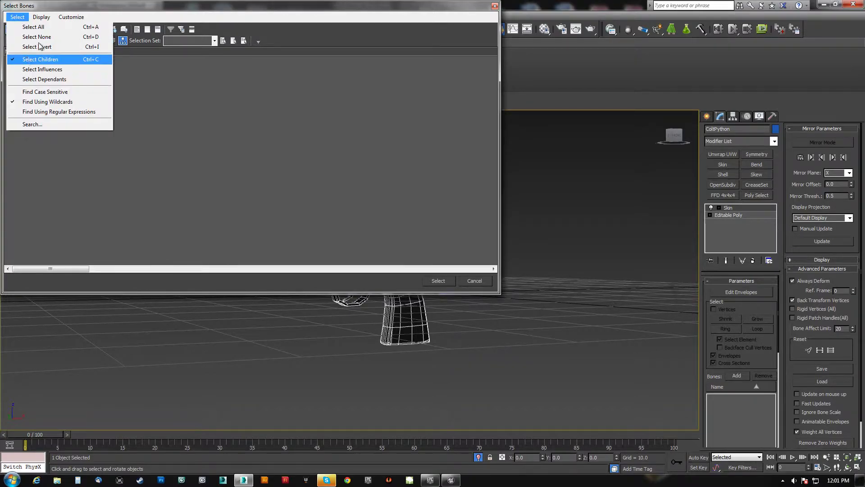
left_click(118, 5)
left_click(47, 61)
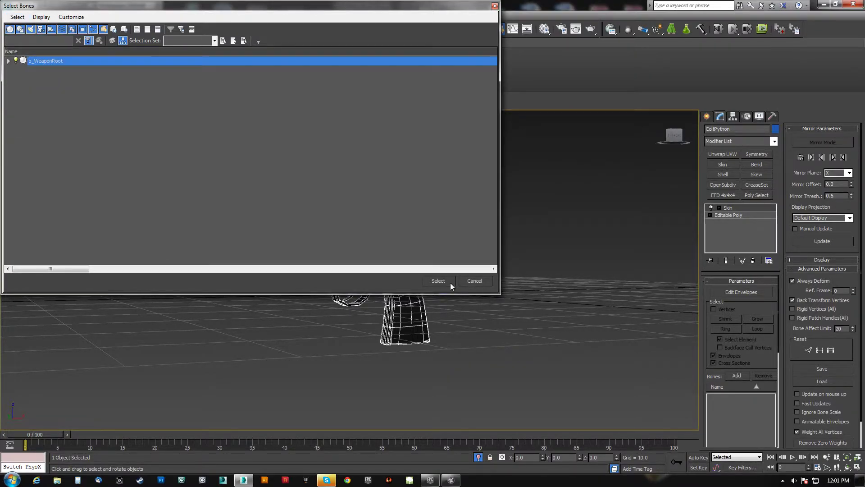
left_click(437, 281)
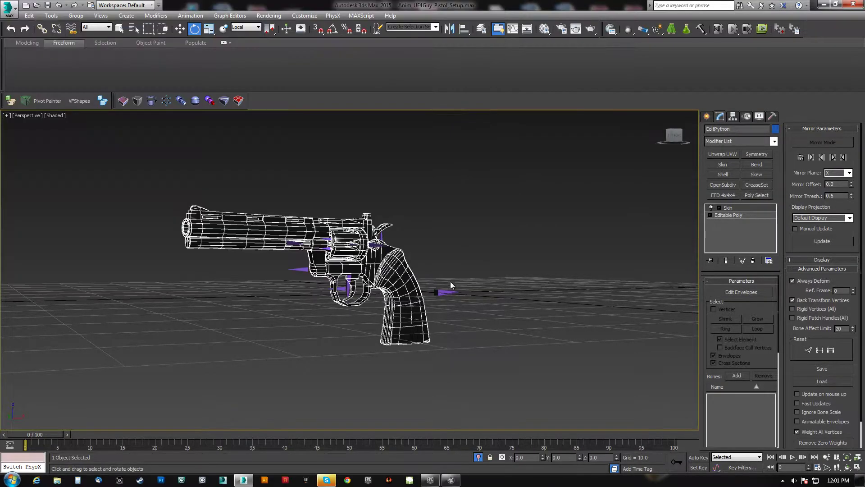
Load the skin envelopes from Python_SkinWeights.env, matching the incoming envelopes to the current bones by name
left_click(822, 381)
left_click(93, 46)
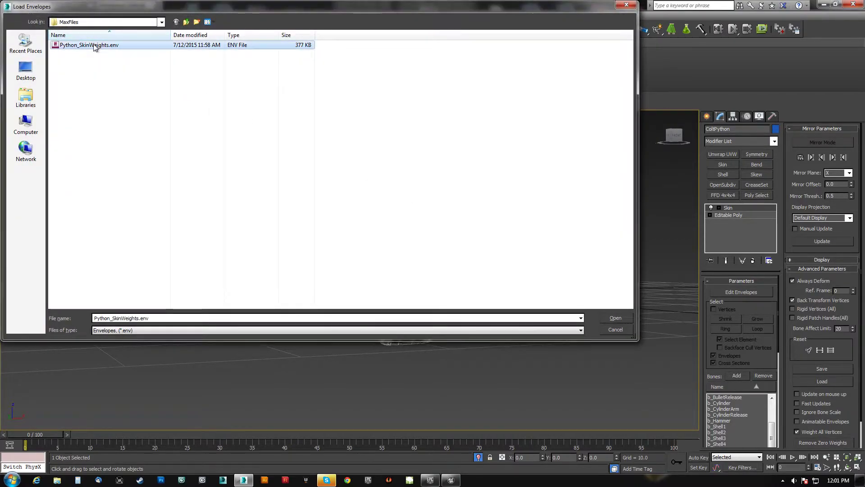
left_click(103, 47)
left_click(57, 46)
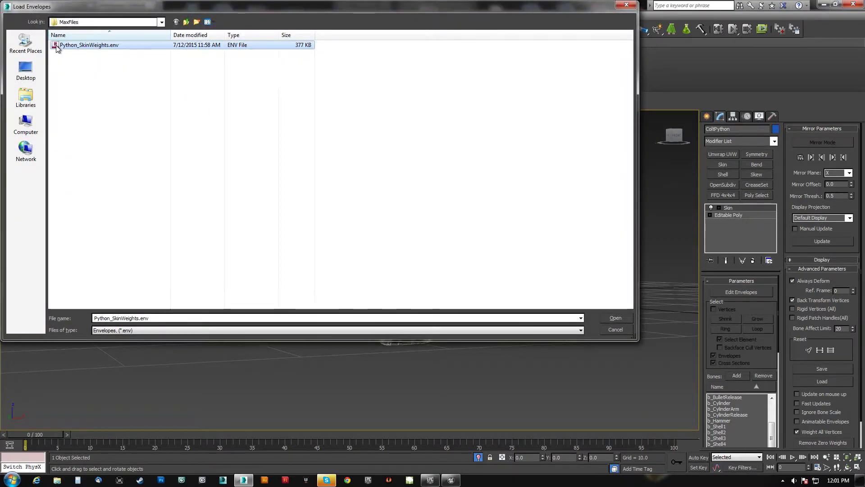
double_click(57, 46)
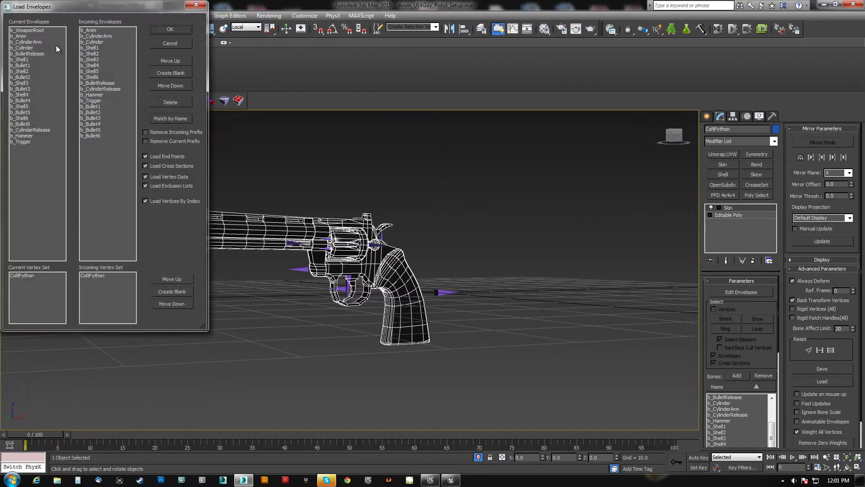
left_click(156, 119)
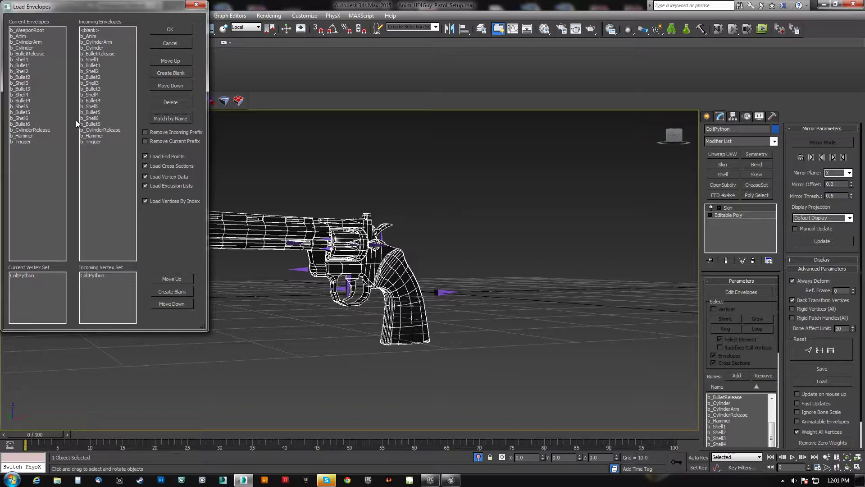
left_click(183, 30)
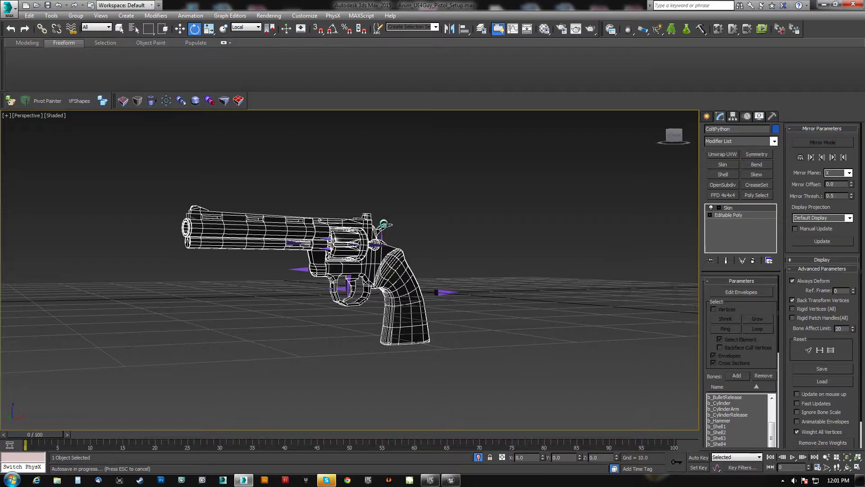
Try rotating the b_Trigger and b_CylinderArm bones to test the loaded skin weights, undoing the rotations
scroll(341, 287, "up", 3)
left_click(355, 267)
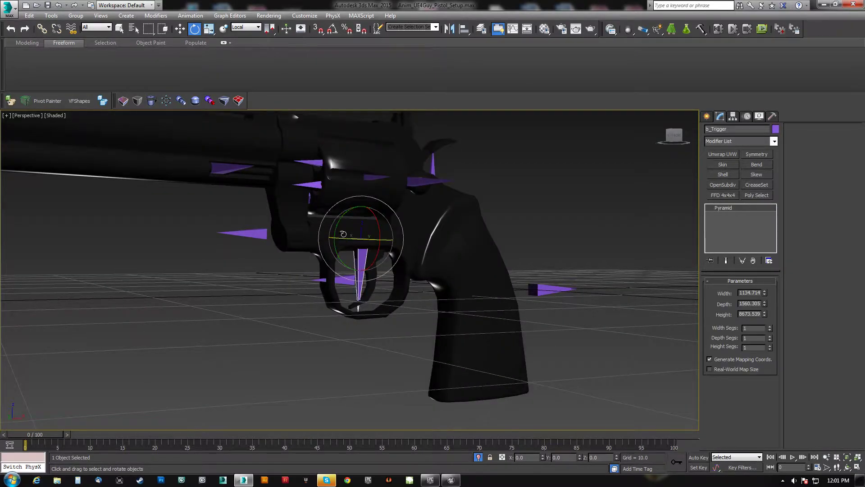
left_click_drag(344, 217, 342, 223)
key("ctrl+z")
left_click(257, 232)
left_click_drag(265, 227, 315, 306)
middle_click_drag(264, 266, 379, 236, "alt")
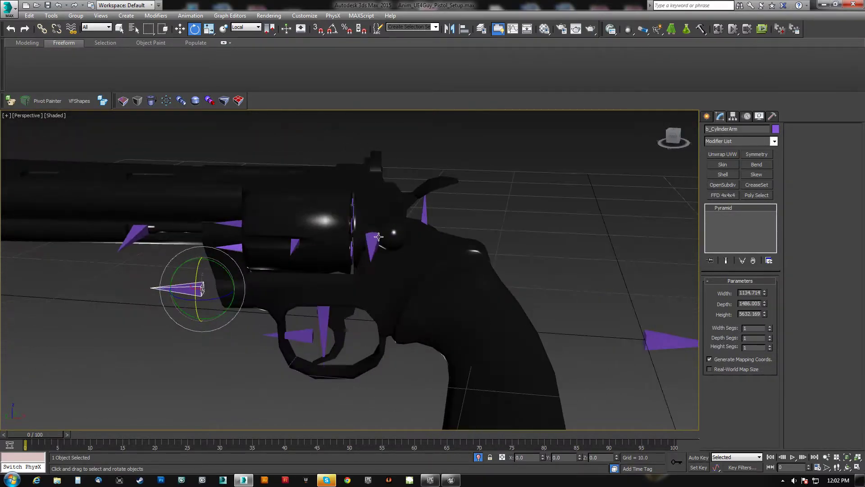
Try rotating the b_Hammer bone and the b_CylinderArm bone to test their skinning, and undo the rotation
left_click(423, 215)
left_click_drag(446, 245, 440, 280)
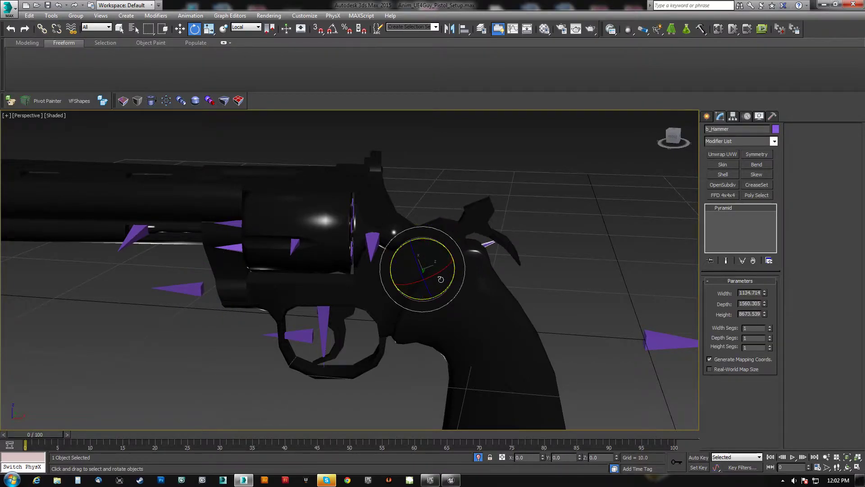
middle_click_drag(441, 279, 233, 286, "alt")
left_click(232, 288)
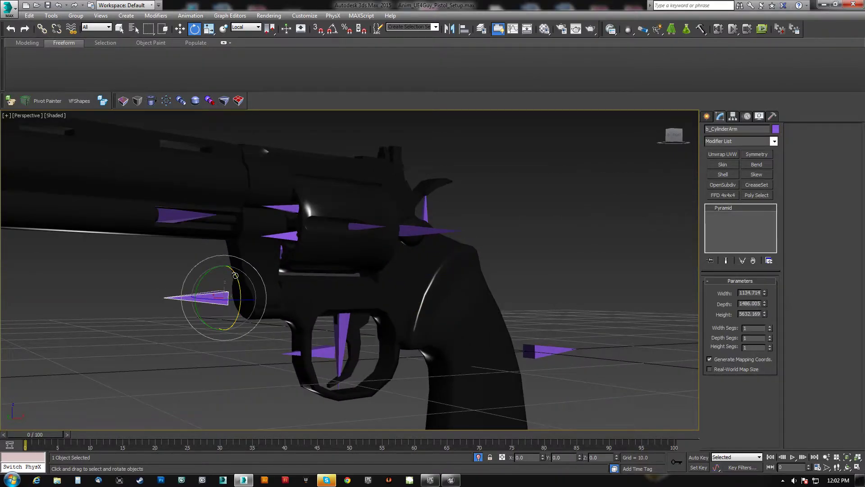
left_click_drag(235, 276, 266, 336)
middle_click_drag(271, 333, 260, 253, "alt")
scroll(285, 276, "up", 3)
key("ctrl+z")
Start editing the envelopes of the ColtPython's Skin modifier and select the b_CylinderArm bone
left_click(261, 253)
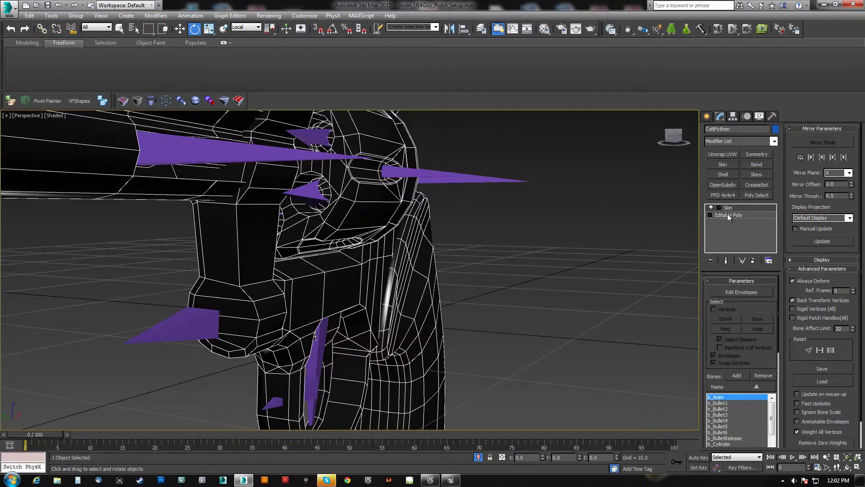
left_click(739, 293)
left_click_drag(765, 365, 763, 347)
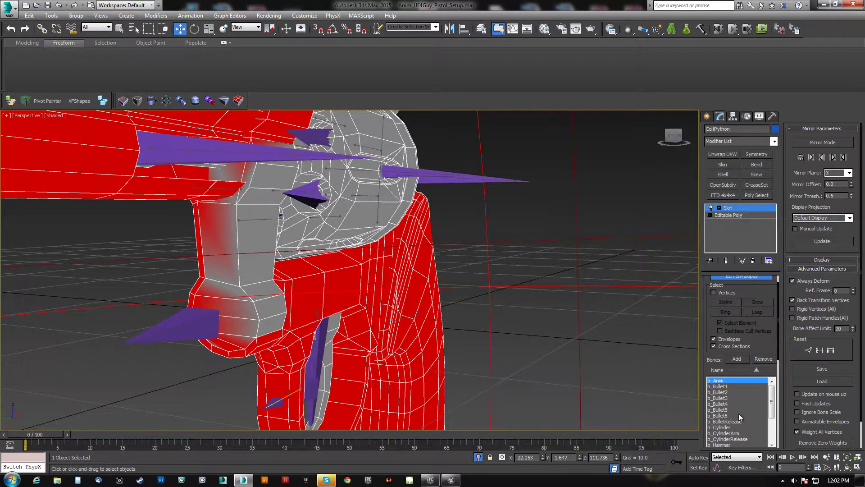
scroll(739, 415, "down", 1)
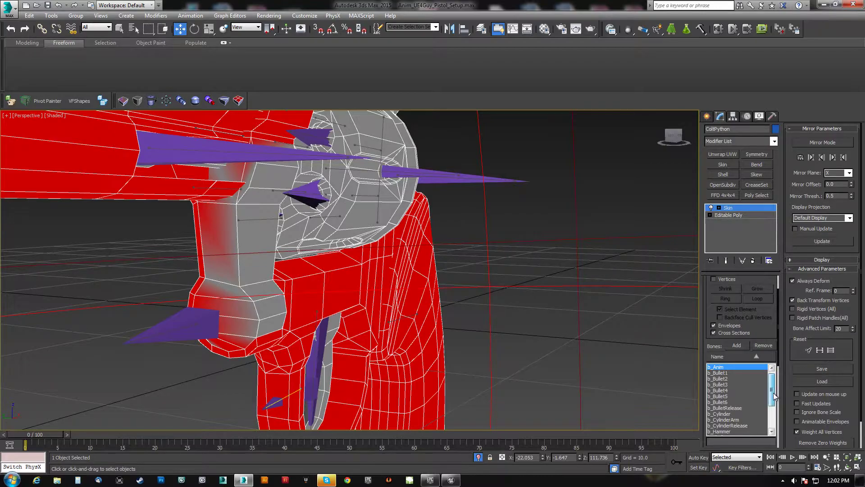
left_click_drag(774, 396, 773, 407)
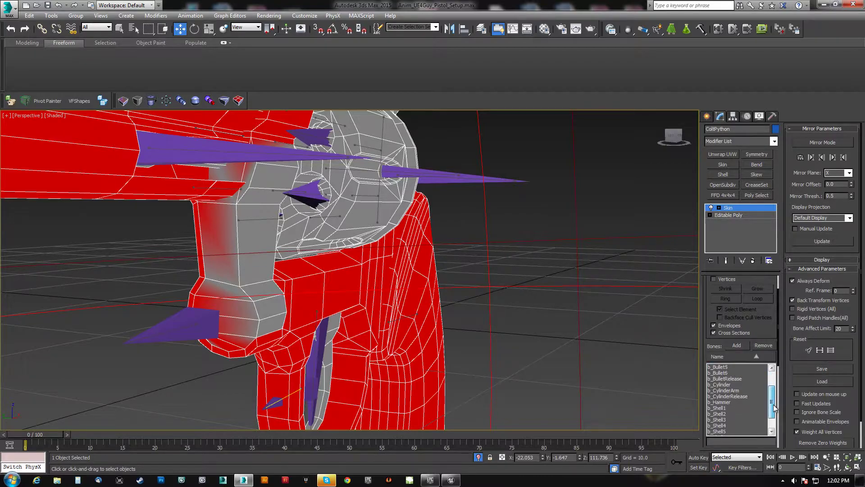
left_click(728, 390)
scroll(396, 275, "up", 10)
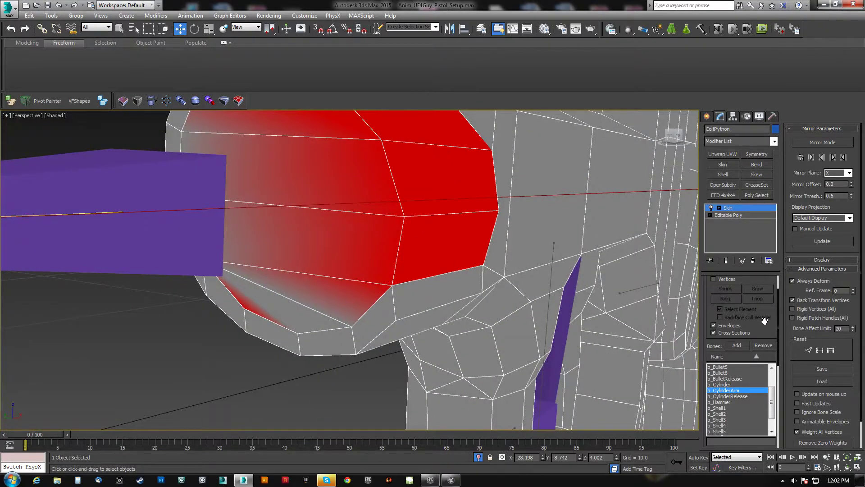
Enable vertex selection and set the absolute effect of the cylinder arm's vertices to 1.0 for b_CylinderArm
left_click_drag(765, 320, 766, 397)
left_click(713, 309)
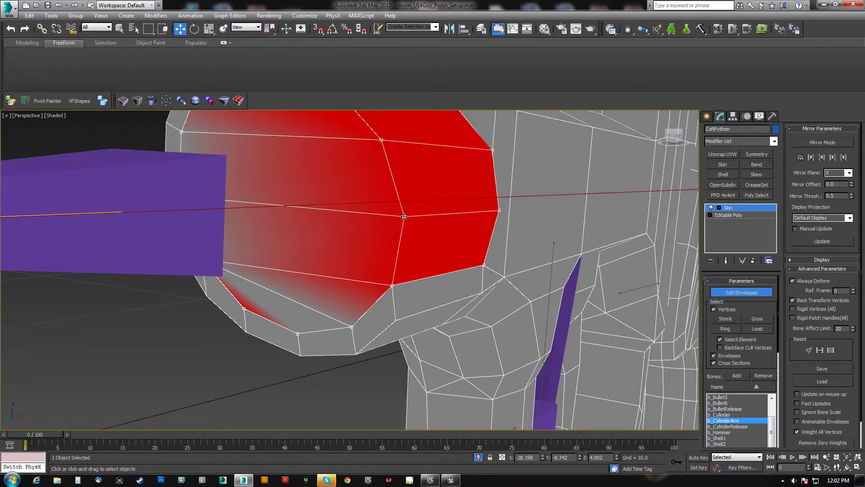
scroll(773, 359, "down", 5)
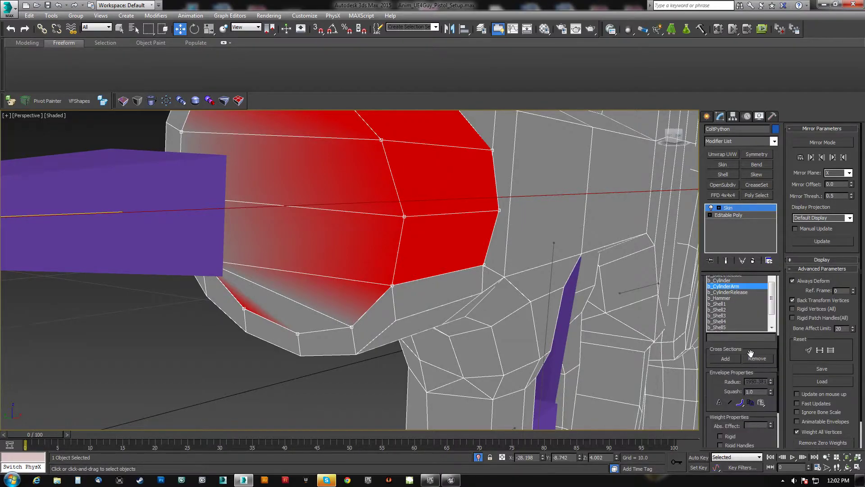
type("1")
key("Return")
Examine the skin weights of b_CylinderArm, b_BulletRelease, b_Cylinder and b_CylinderRelease on the revolver mesh
middle_click_drag(473, 312, 371, 310)
scroll(424, 276, "down", 4)
middle_click_drag(371, 310, 373, 285, "alt")
middle_click_drag(439, 227, 406, 255)
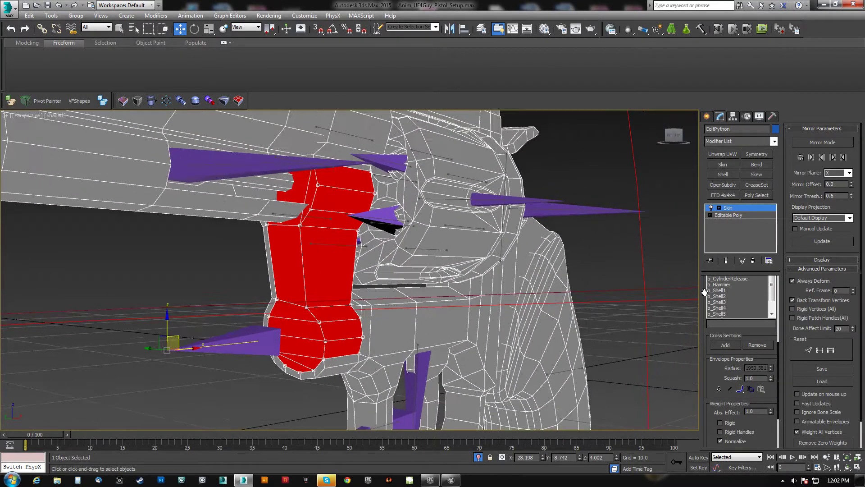
scroll(725, 321, "up", 8)
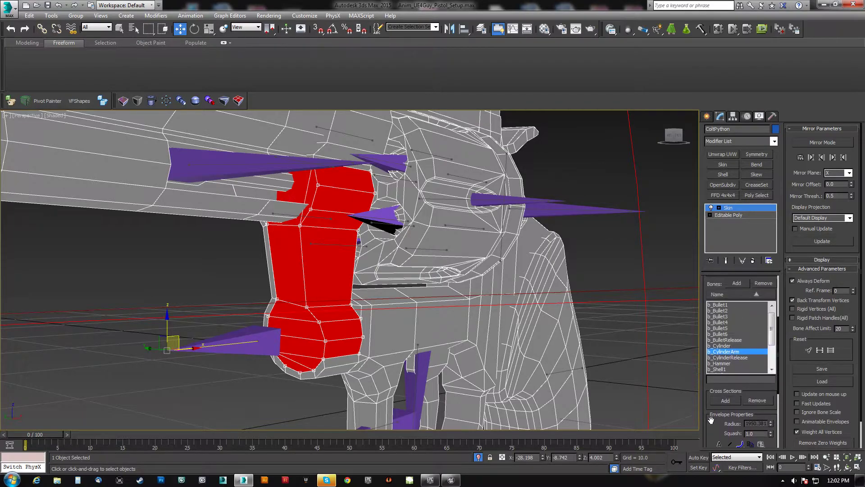
left_click(725, 367)
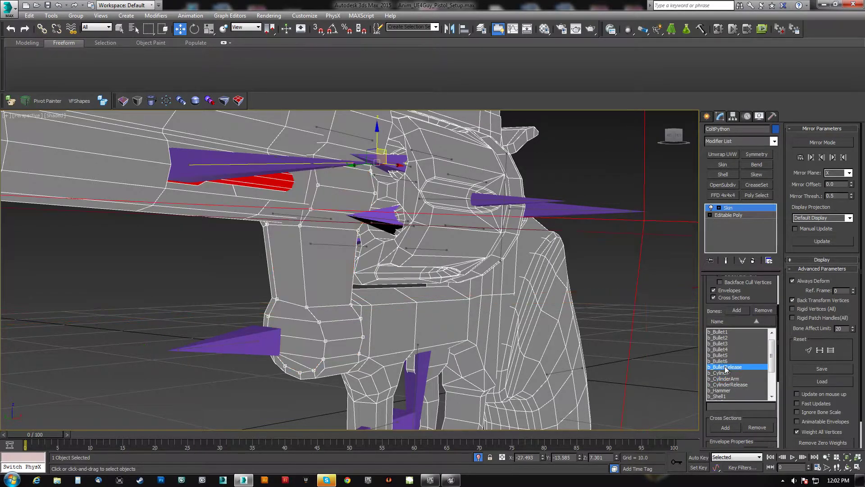
middle_click_drag(559, 293, 339, 278, "alt")
scroll(409, 274, "down", 4)
left_click(721, 373)
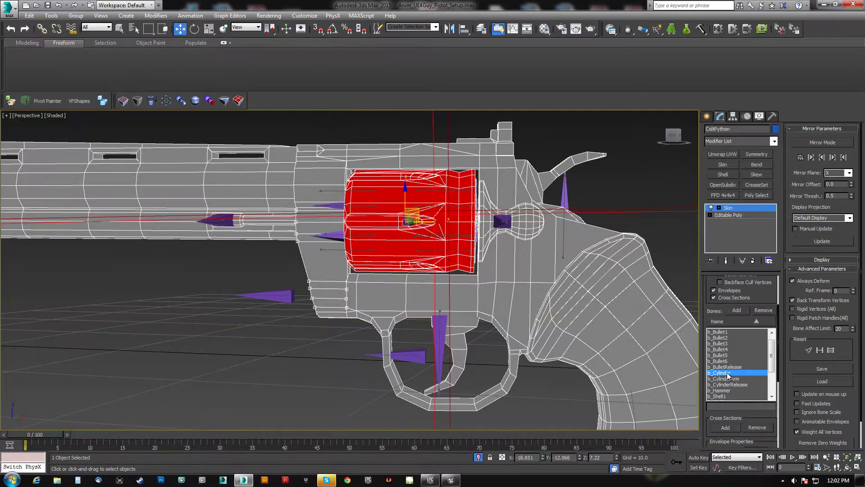
middle_click_drag(451, 226, 389, 242, "alt")
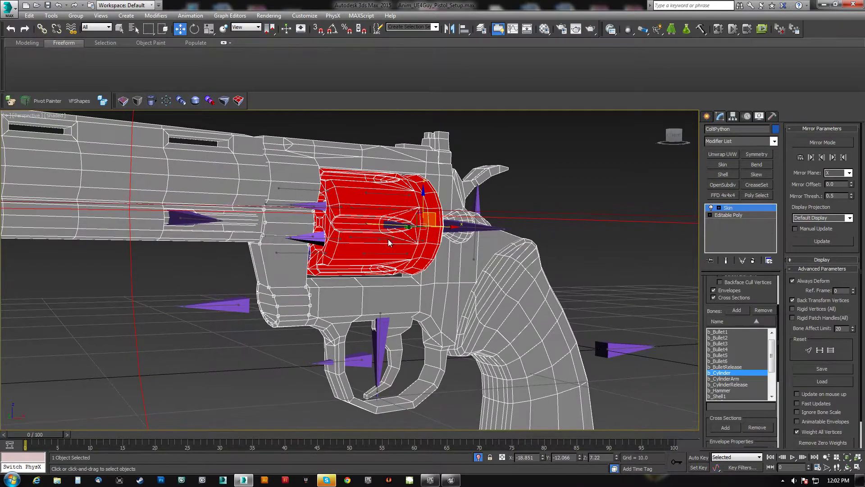
left_click(734, 378)
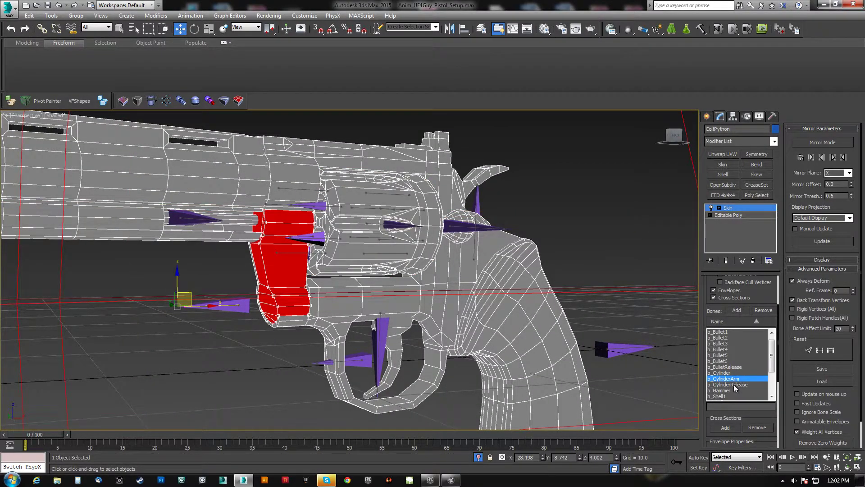
middle_click_drag(354, 266, 565, 330, "alt")
left_click(732, 384)
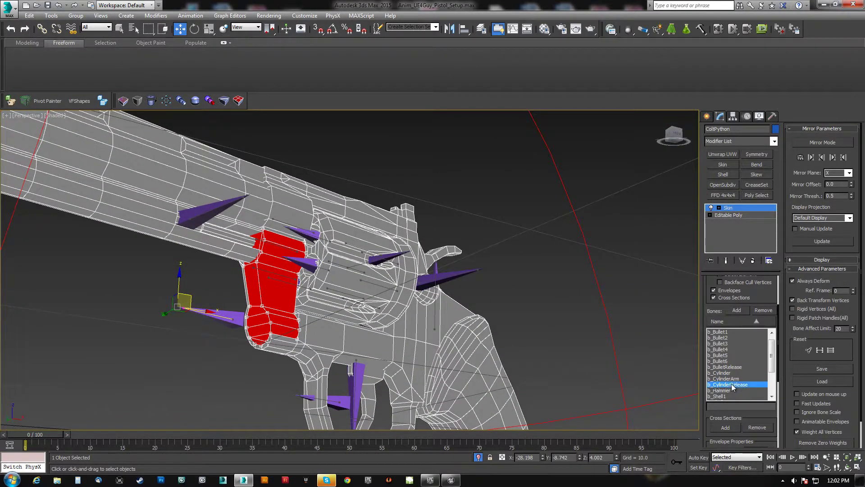
middle_click_drag(496, 315, 331, 284)
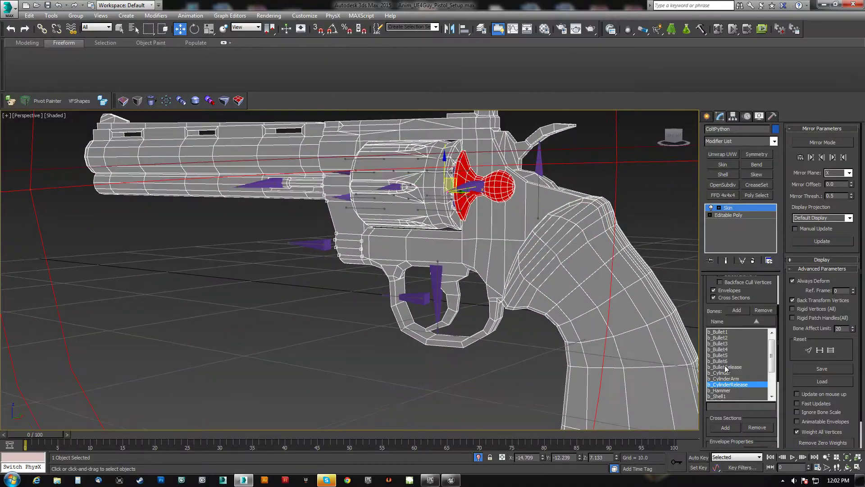
Examine the skin weights of b_Hammer and b_Shell2 on the revolver mesh in shaded and wireframe display
left_click(721, 391)
middle_click_drag(325, 252, 392, 268, "alt")
key("F3")
scroll(383, 270, "up", 5)
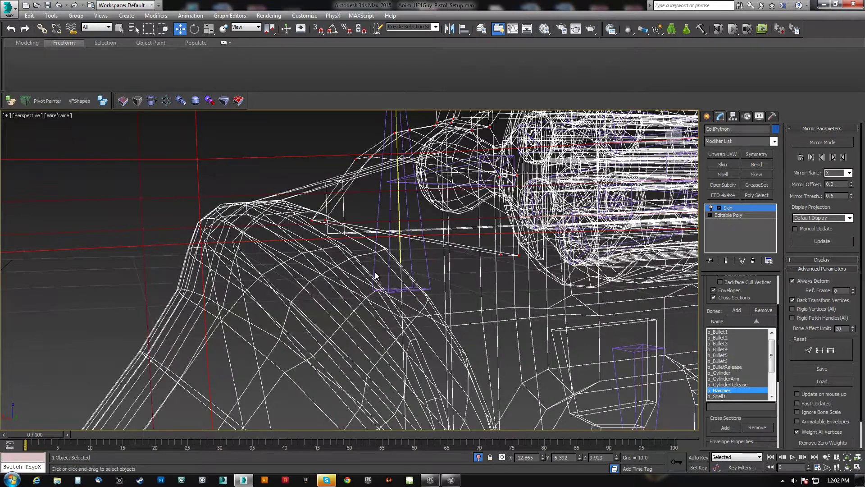
key("F3")
scroll(358, 269, "down", 6)
scroll(402, 279, "up", 1)
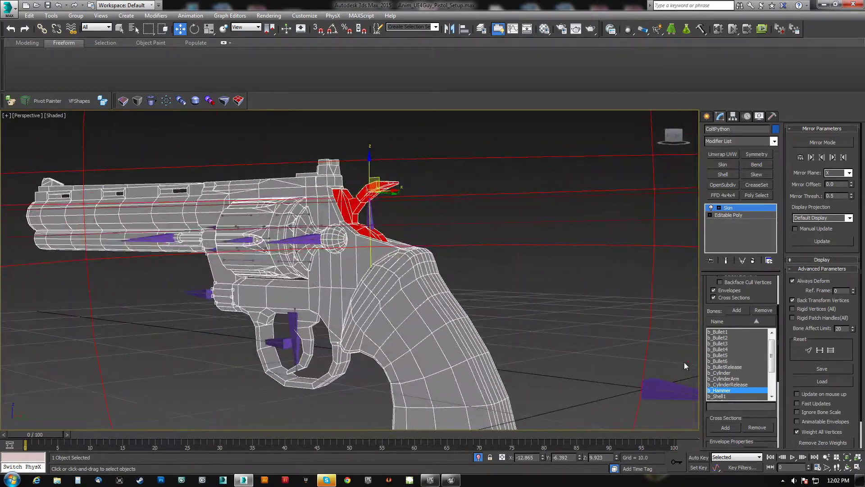
left_click(726, 399)
middle_click_drag(322, 288, 395, 241, "alt")
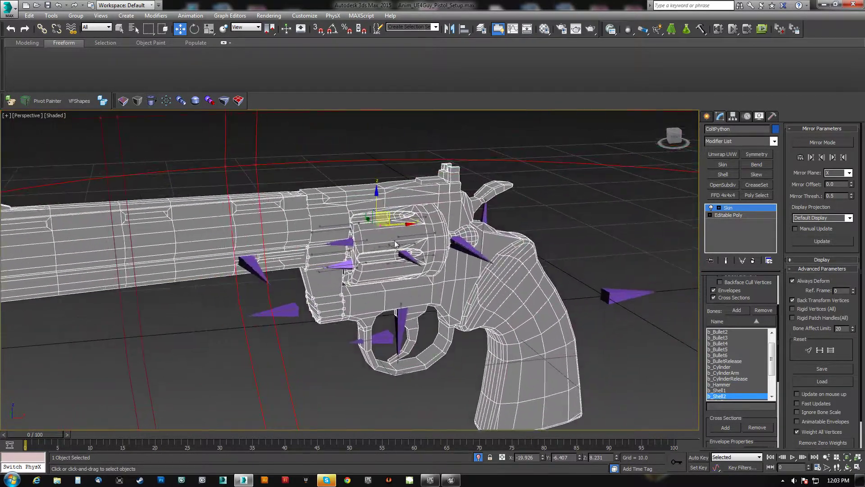
key("F3")
scroll(394, 240, "up", 4)
scroll(393, 240, "down", 4)
key("F3")
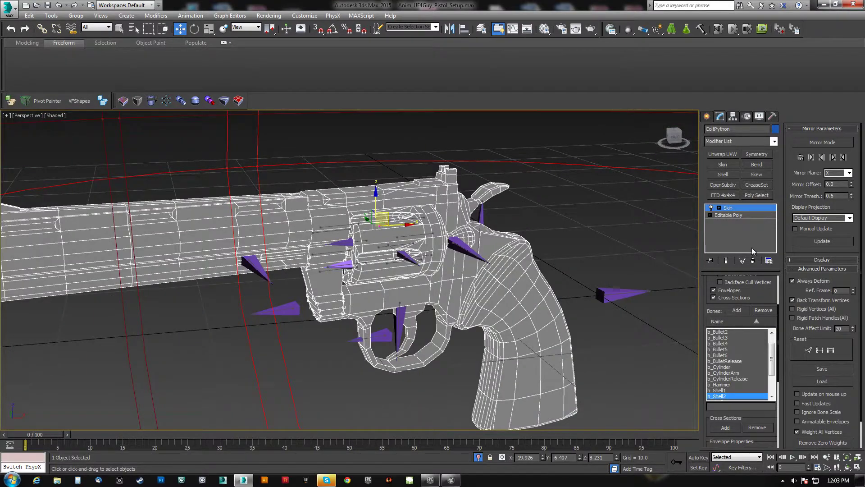
Leave envelope editing, try rotating the b_CylinderArm and b_Cylinder bones to test their skinning, and undo both rotations
left_click(732, 211)
scroll(374, 209, "down", 2)
middle_click_drag(347, 306, 348, 281, "alt")
left_click(324, 265)
key("e")
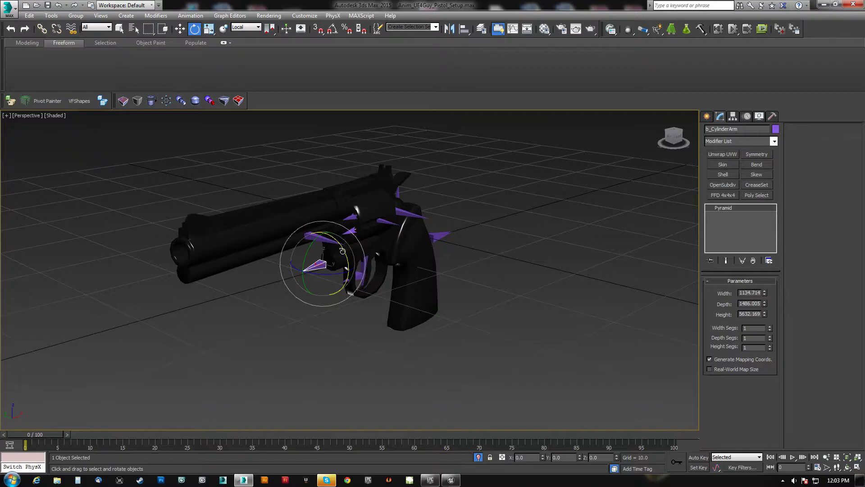
left_click_drag(343, 251, 396, 337)
key("ctrl+z")
middle_click_drag(376, 318, 377, 325)
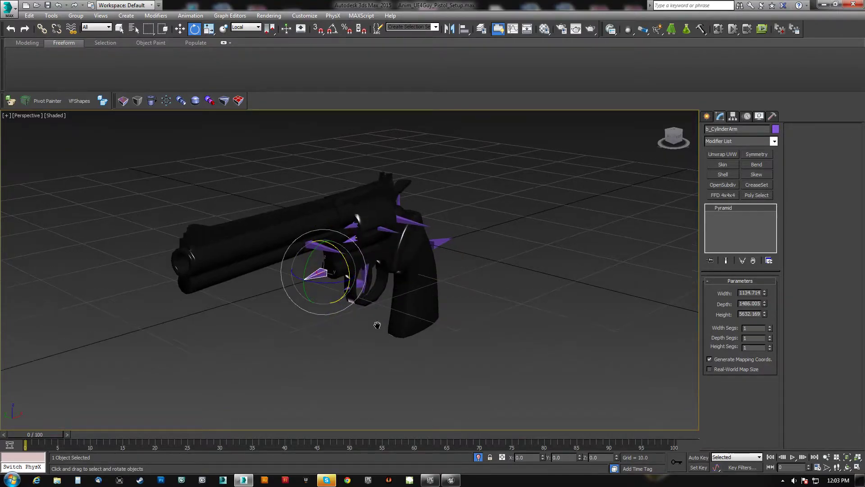
left_click(386, 238)
left_click_drag(381, 214, 382, 307)
key("ctrl+z")
mouse_move(381, 310)
middle_mouse_down("alt")
mouse_move(329, 300)
mouse_move(381, 301)
middle_mouse_up("alt")
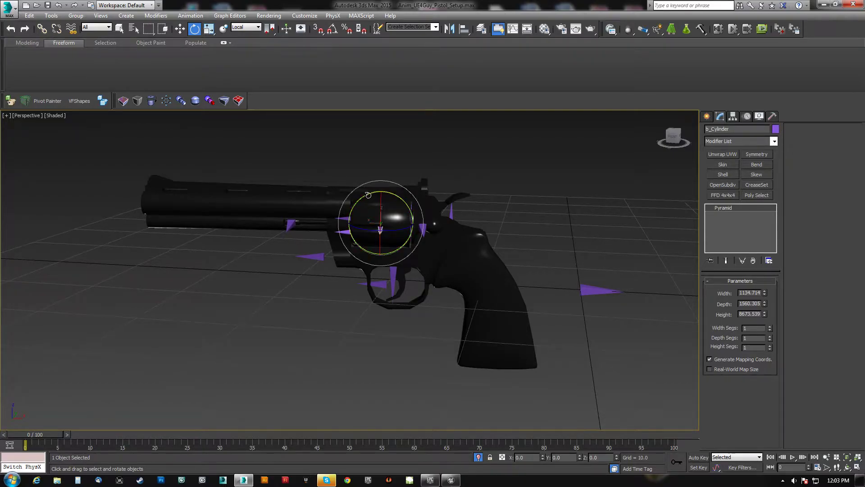
Save the Anim_UE4Guy_Pistol_Setup.max scene
scroll(321, 217, "down", 5)
middle_click_drag(368, 201, 363, 211)
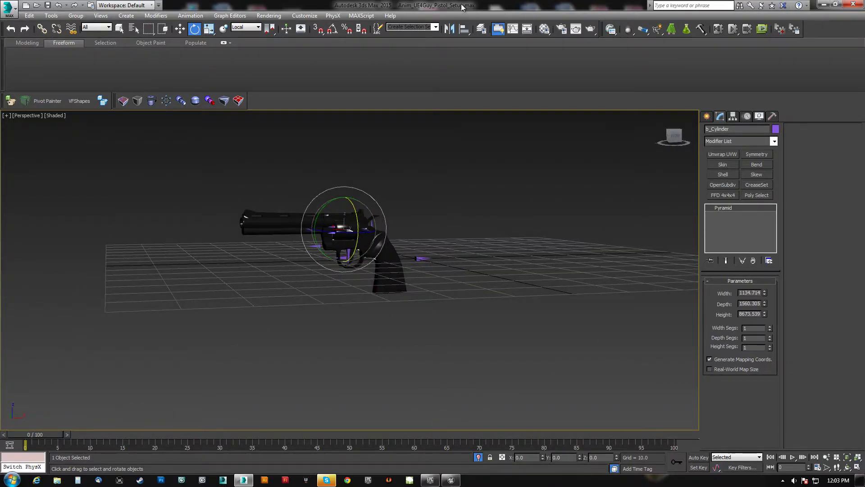
left_click(48, 5)
Select the revolver mesh with all its bones and start an FBX export of the selection into the UE4WeaponTute Exports folder
left_click_drag(501, 326, 501, 327)
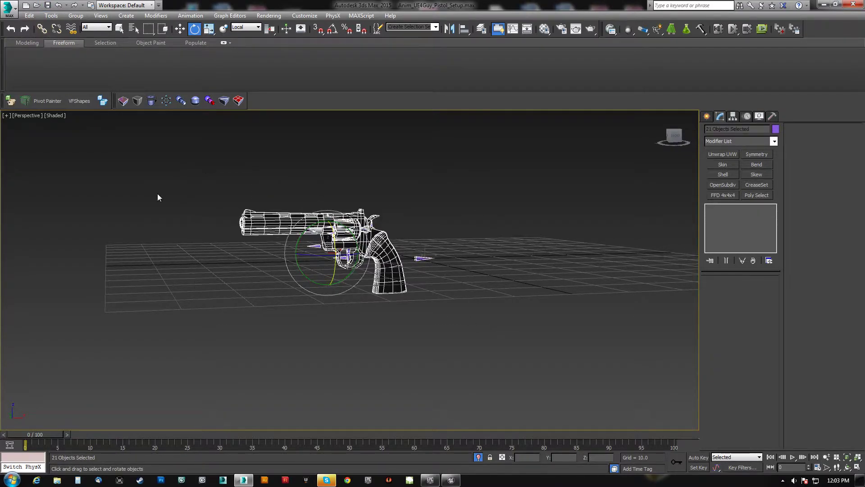
left_click(11, 103)
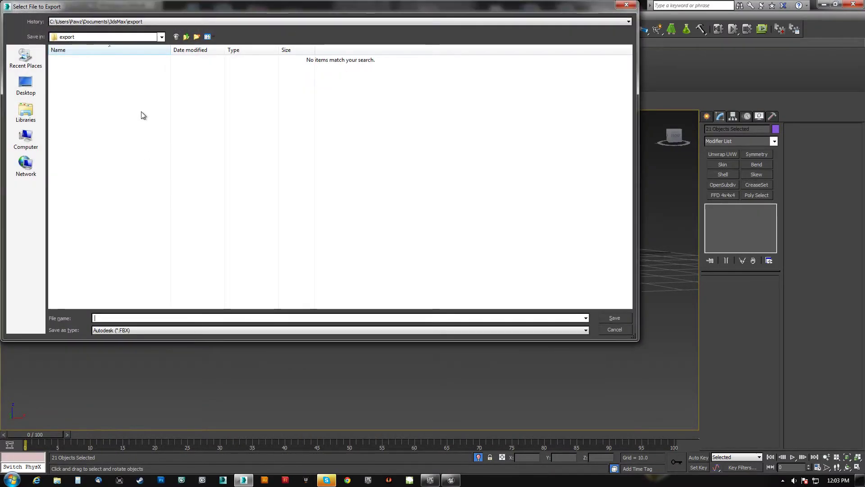
left_click(161, 37)
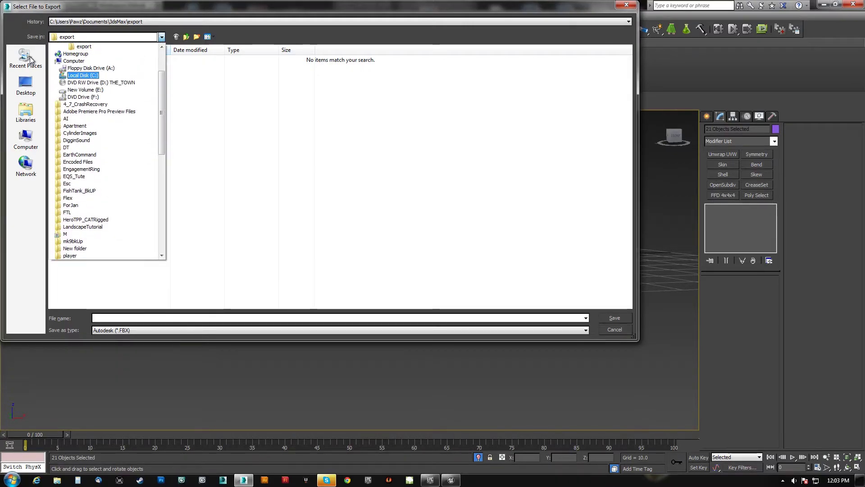
left_click(39, 60)
left_click(29, 58)
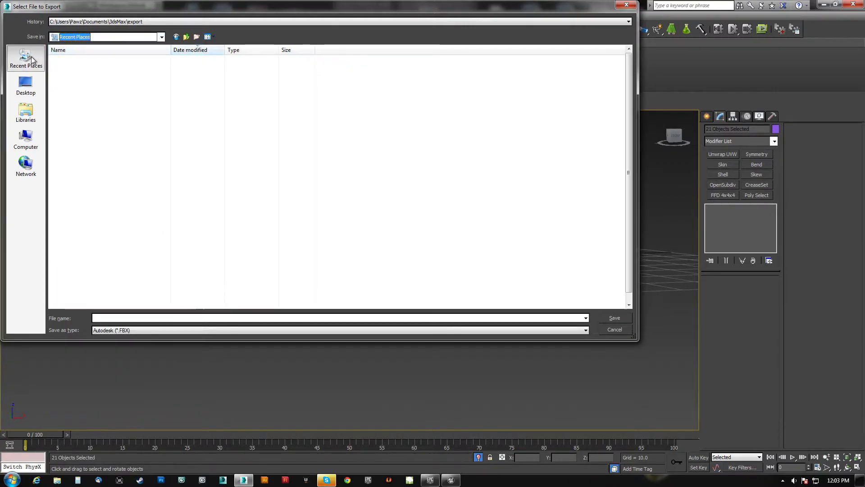
left_click(70, 120)
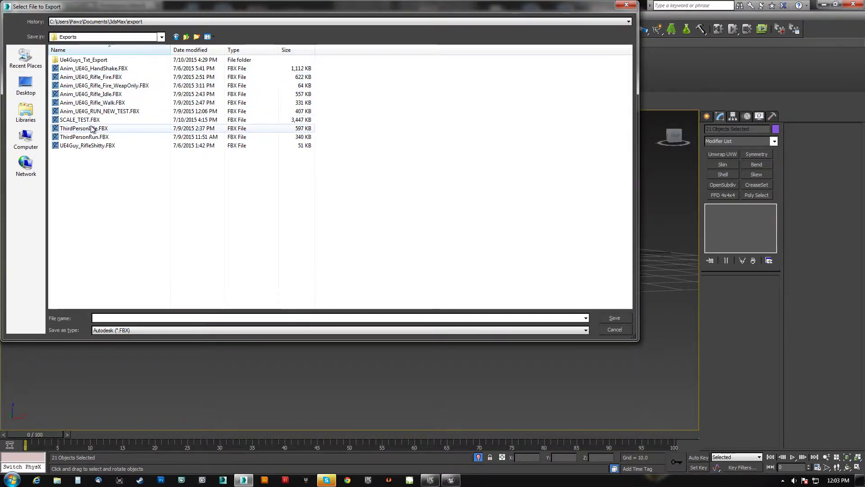
left_click(161, 38)
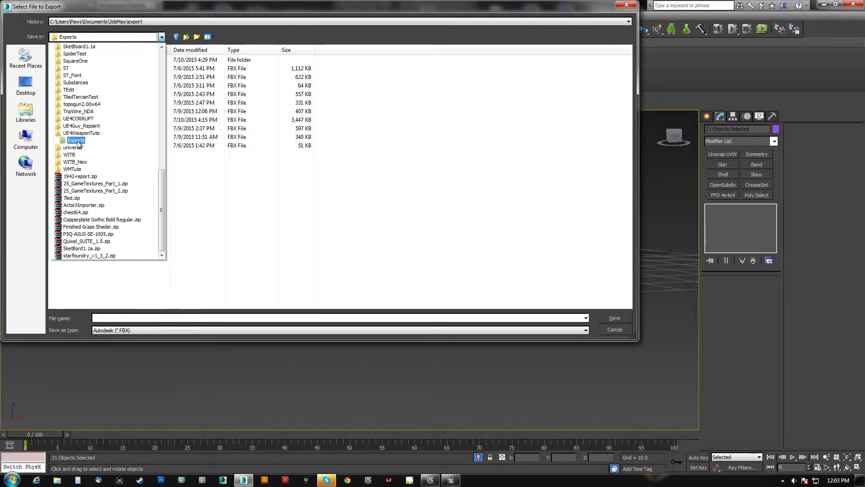
left_click(76, 141)
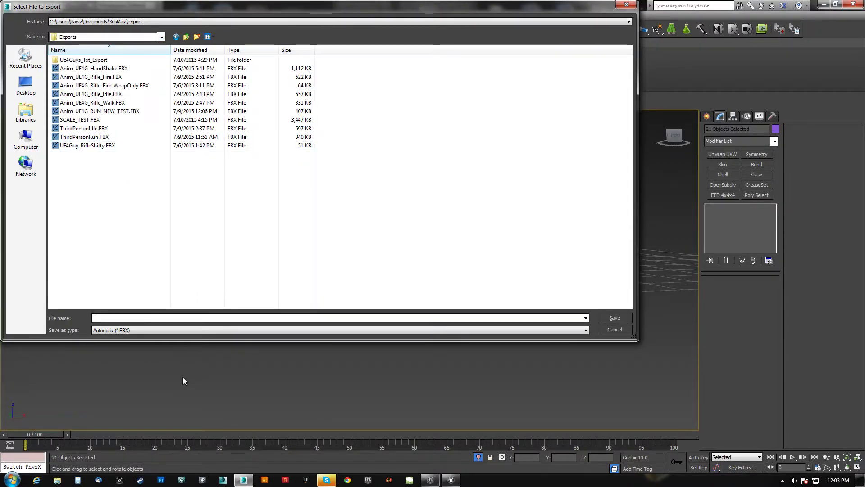
Name the export file ColtPython_3PSkMesh and export the revolver as FBX with the current export options
type("ColtPy")
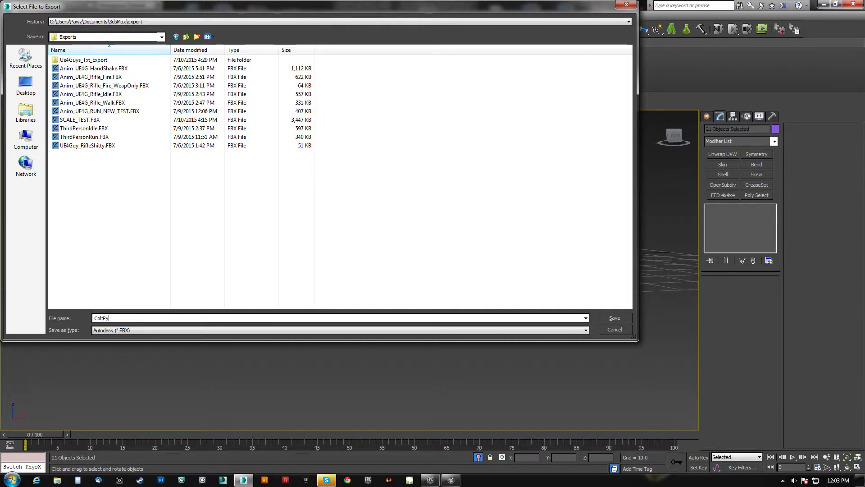
type("thon_3P")
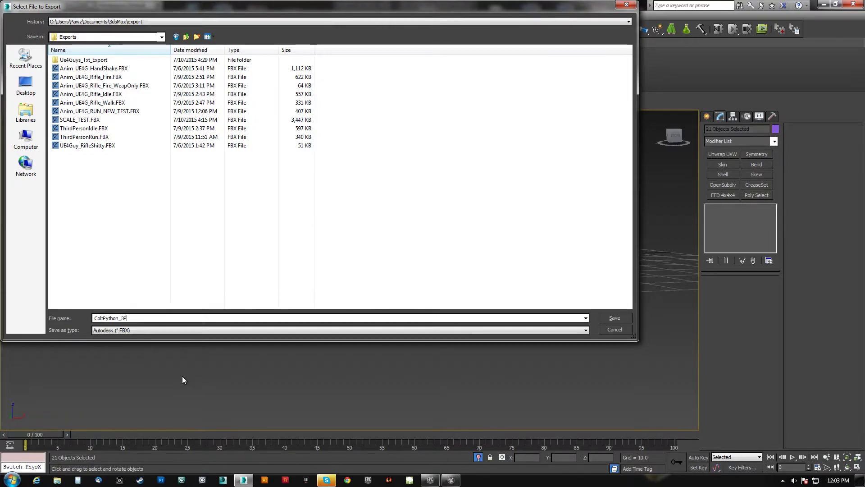
type("SkMesh")
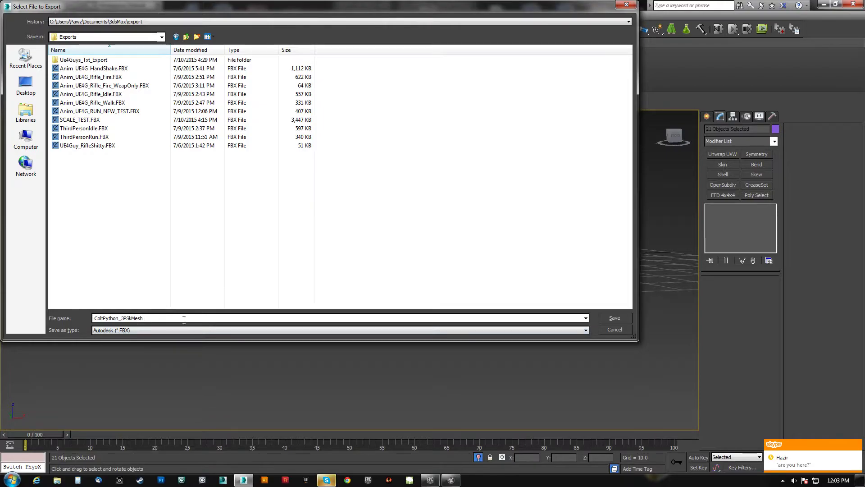
left_click(613, 318)
left_click(383, 295)
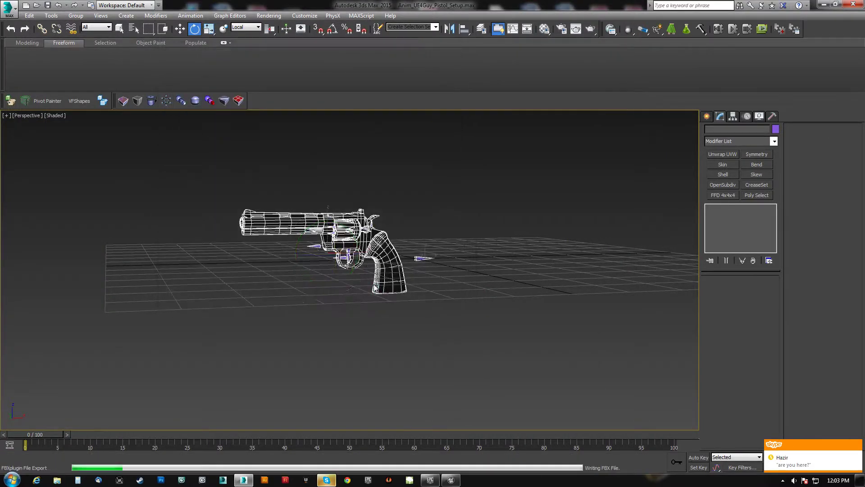
left_click(568, 378)
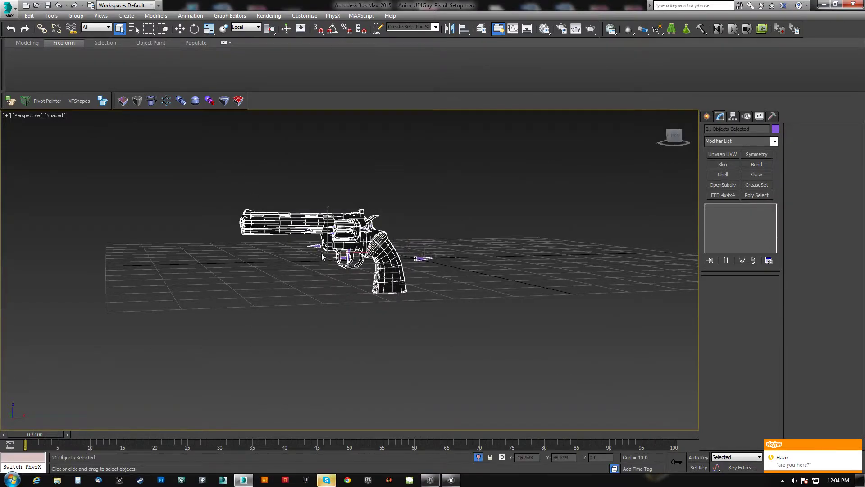
Switch to plain selection and end the revolver's isolation so the whole character is displayed again
key("q")
middle_click_drag(321, 253, 364, 243, "alt")
key("z")
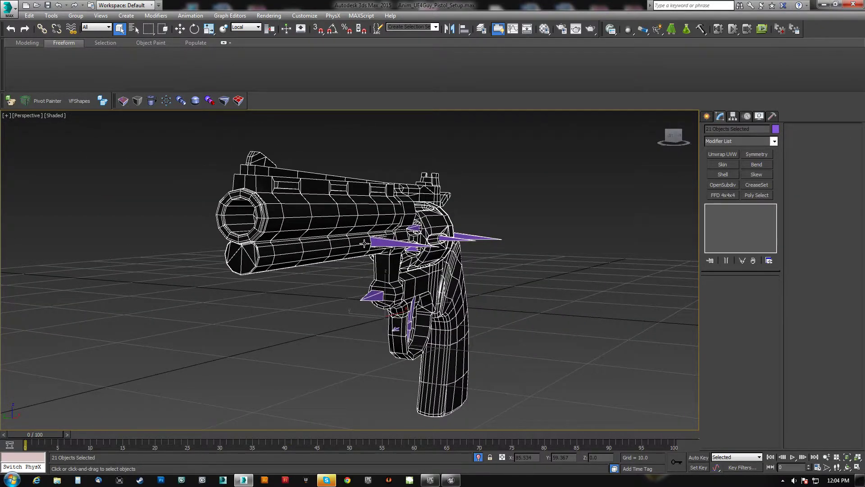
middle_click_drag(341, 260, 315, 268, "alt")
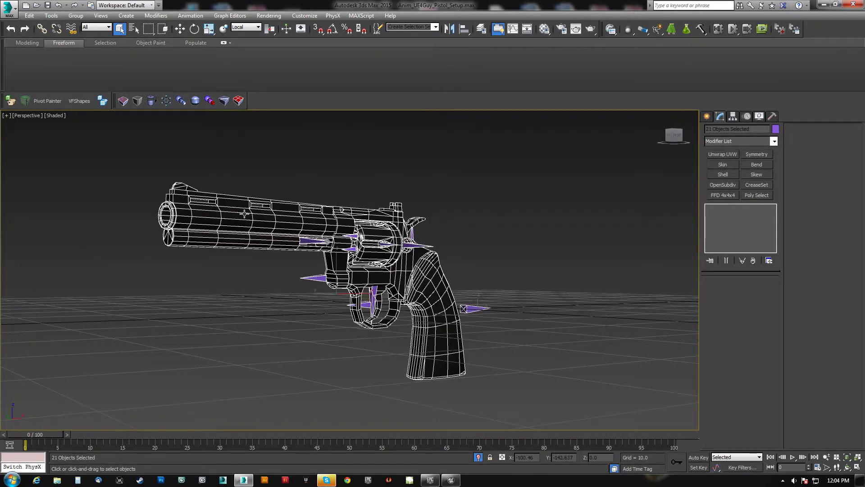
middle_click_drag(247, 213, 373, 296, "alt")
left_click(479, 457)
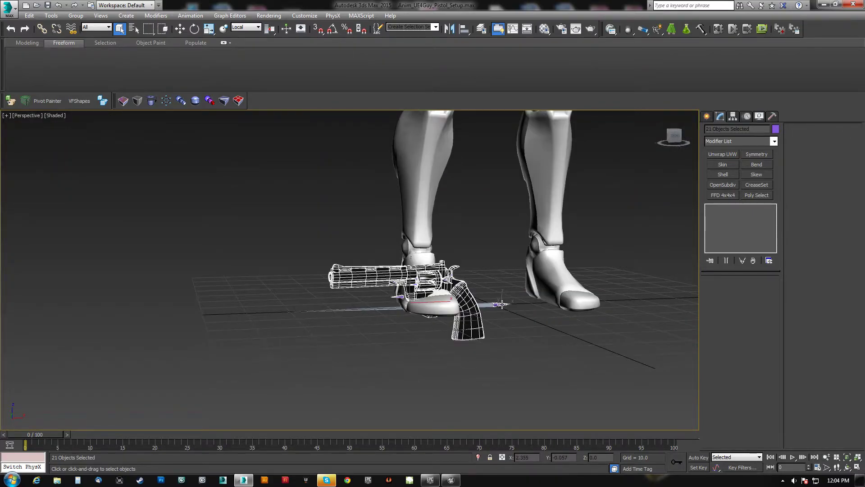
Align b_WeaponRoot to the hand_r bone, matching pivot point position and orientation on the X, Y and Z axes
left_click(502, 304)
middle_click_drag(484, 245, 439, 408)
middle_click_drag(423, 124, 379, 351)
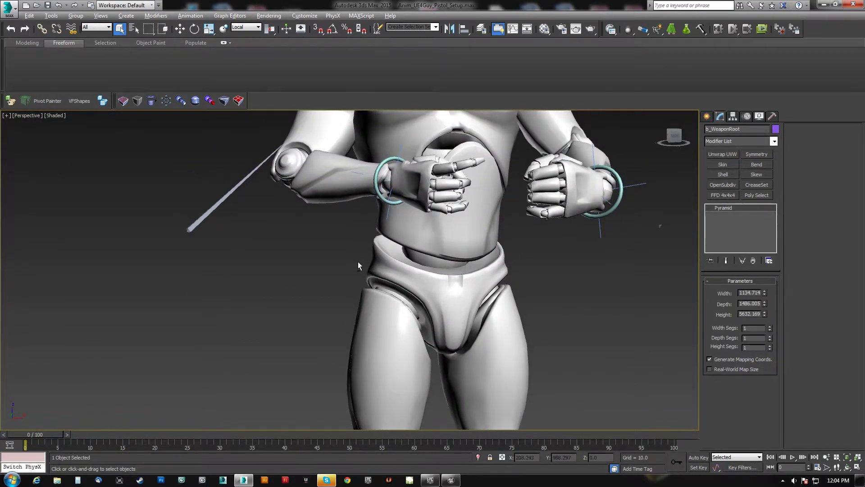
middle_click_drag(358, 261, 377, 273, "alt")
scroll(438, 332, "up", 4)
middle_click_drag(446, 367, 409, 306)
key("F3")
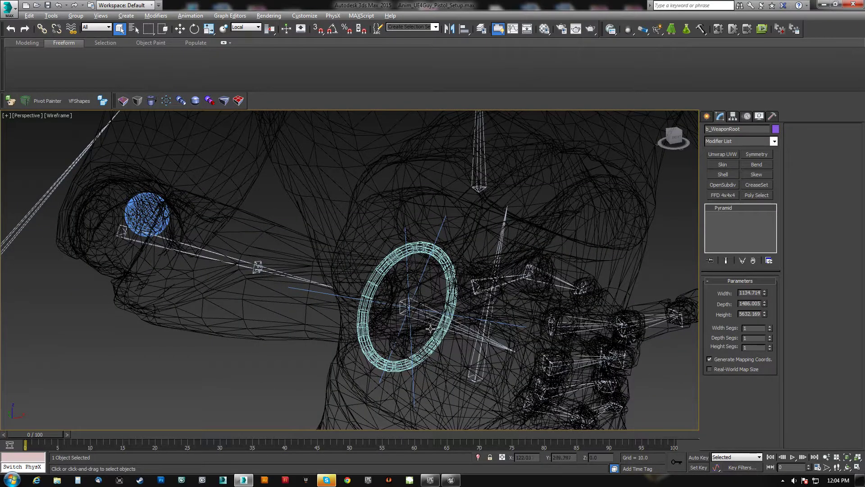
left_click(497, 342)
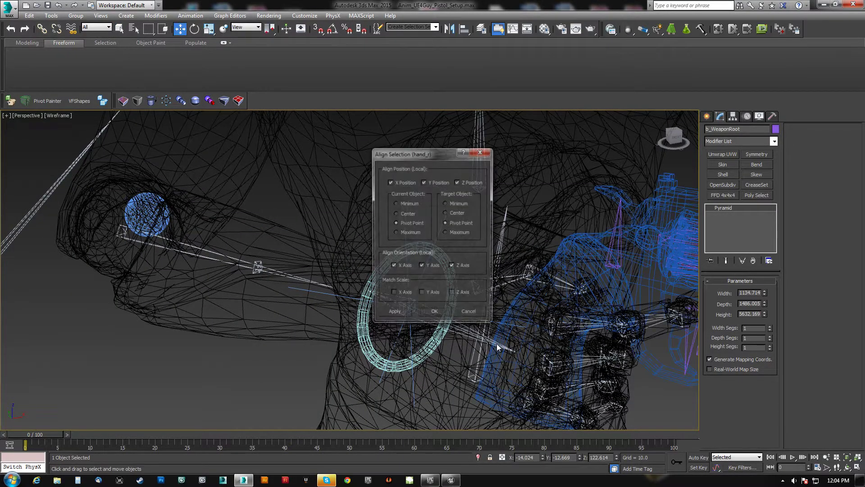
left_click(430, 317)
Select the index_01_r bone and rotate it to adjust the right index finger around the revolver
scroll(461, 320, "down", 8)
key("F3")
mouse_move(461, 320)
middle_mouse_down("alt")
mouse_move(439, 295)
mouse_move(374, 290)
mouse_move(385, 276)
middle_mouse_up("alt")
scroll(372, 290, "up", 6)
key("F3")
left_click(382, 260)
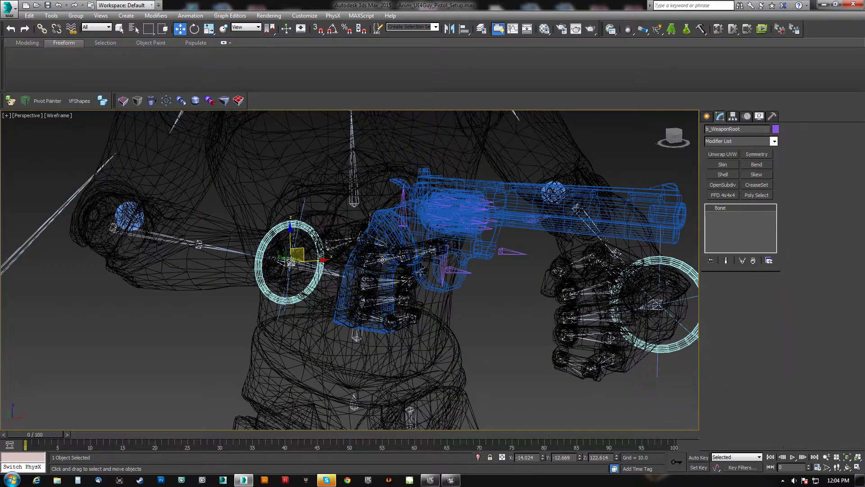
key("F3")
left_click_drag(385, 235, 397, 251)
middle_click_drag(444, 280, 471, 283, "alt")
middle_click_drag(472, 284, 414, 284)
scroll(390, 302, "down", 5)
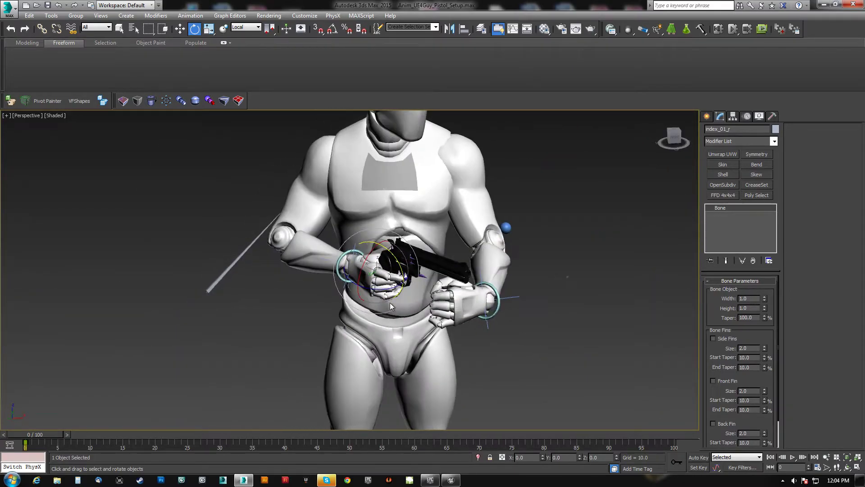
Try moving RightHand_Control sideways to test how the hand and revolver behave, and cancel the move
scroll(338, 268, "up", 5)
left_click(337, 267)
scroll(338, 268, "down", 4)
key("w")
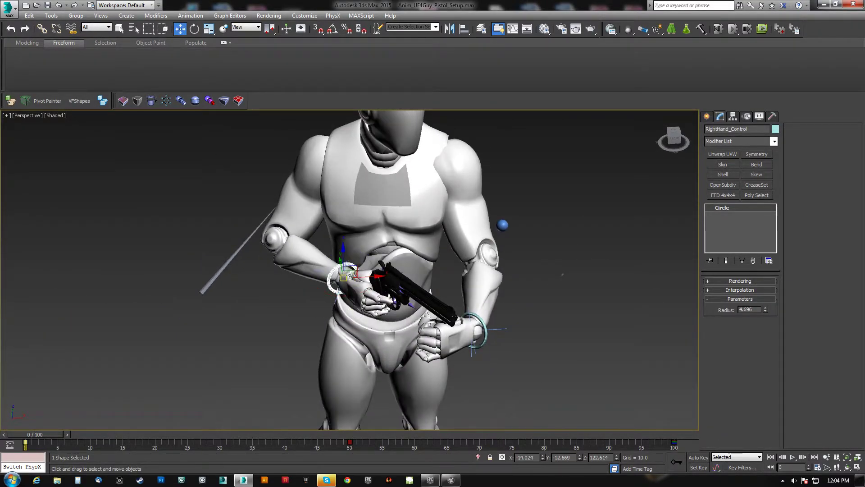
left_click_drag(364, 275, 417, 291)
right_click(418, 291)
Delete the link target from LeftHand_Control's link parameters
left_click(732, 118)
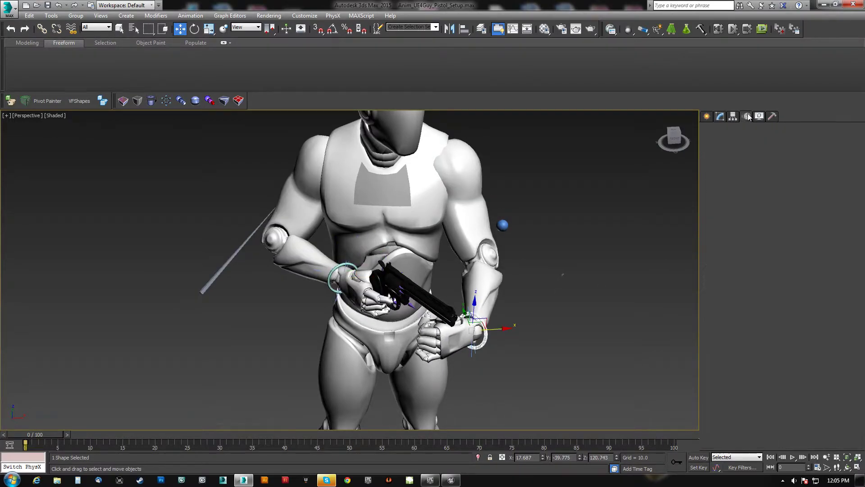
left_click(740, 220)
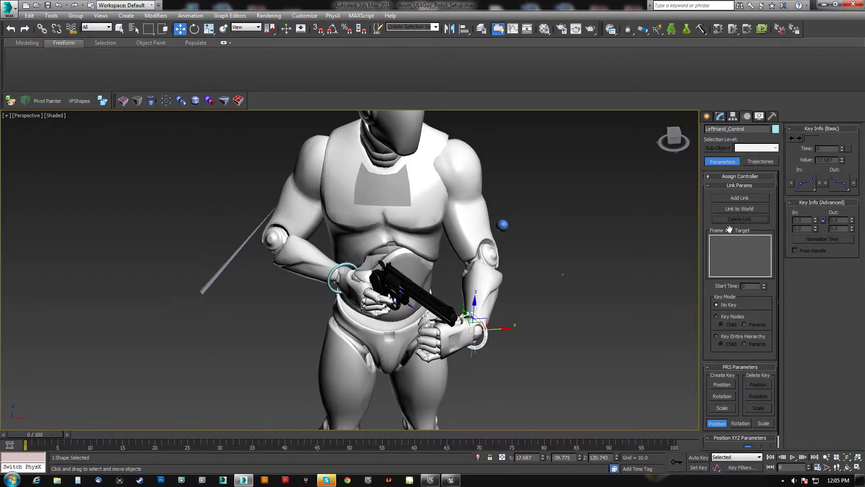
Select RightHand_Control, try moving it once more, and cancel the move
left_click(337, 267)
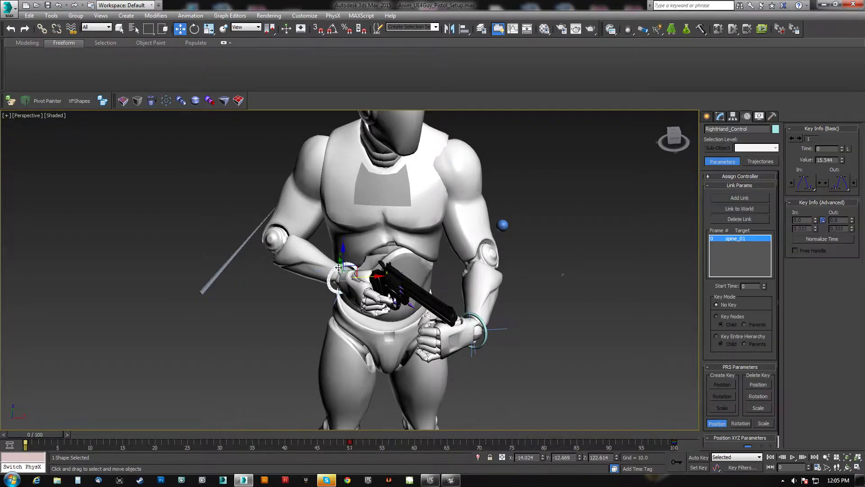
mouse_move(368, 276)
left_mouse_down()
mouse_move(293, 281)
mouse_move(369, 278)
left_mouse_up()
right_click(370, 278)
Select b_WeaponRoot at the right wrist and add the hand_r bone as its link target at frame 0
middle_click_drag(371, 289, 390, 295, "alt")
scroll(390, 293, "up", 6)
key("F3")
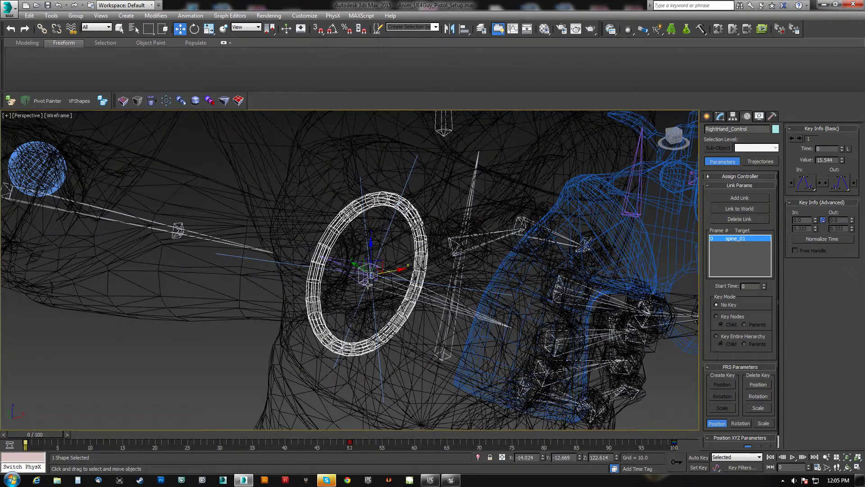
left_click(354, 278)
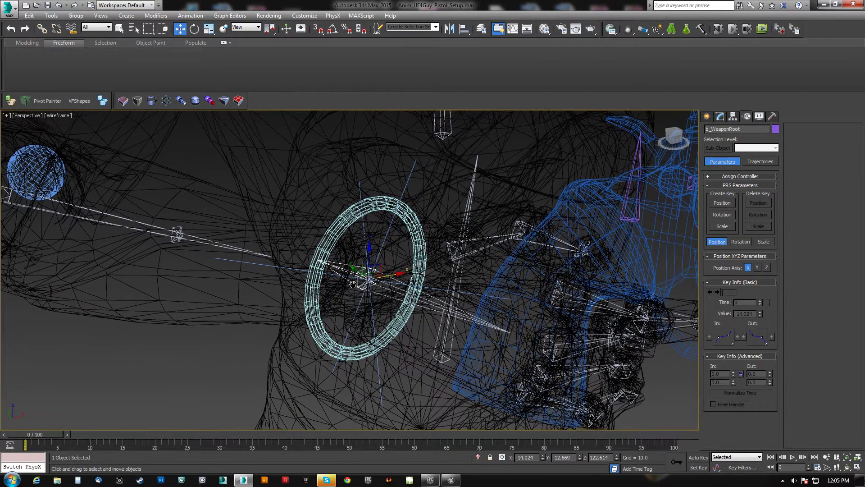
key("F3")
key("F3")
scroll(394, 299, "up", 5)
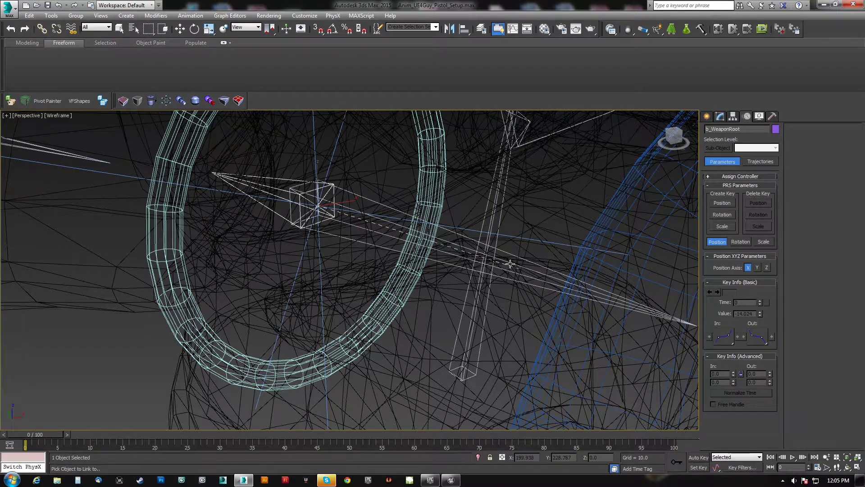
left_click(504, 251)
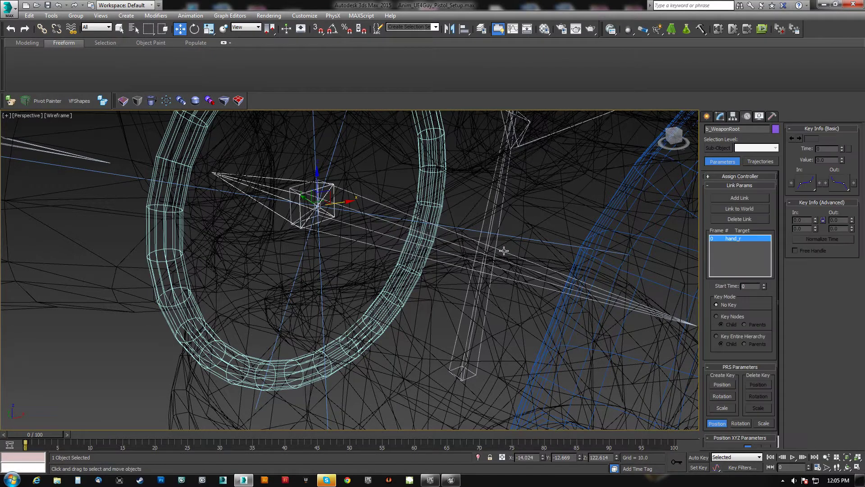
scroll(396, 290, "down", 8)
key("F3")
middle_click_drag(385, 289, 357, 295, "alt")
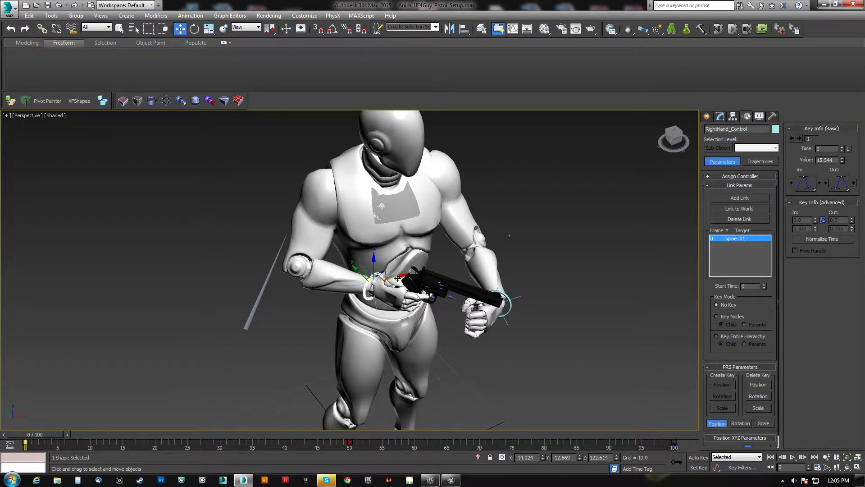
Move LeftHand_Control away from the revolver, out to the character's left side
middle_click_drag(397, 278, 357, 287, "alt")
left_click(416, 260)
left_click_drag(420, 262, 520, 281)
middle_click_drag(502, 301, 526, 304, "alt")
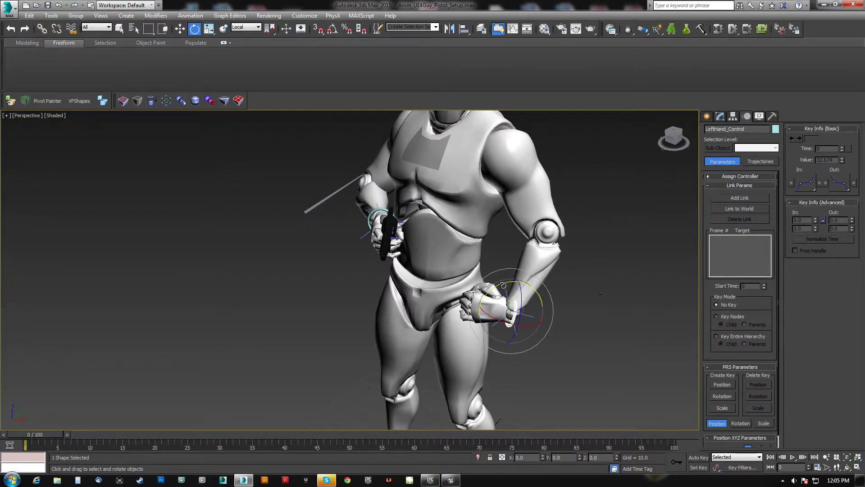
Rotate LeftHand_Control on its local axes so the left fist hangs downward from the wrist
left_click_drag(503, 285, 445, 307)
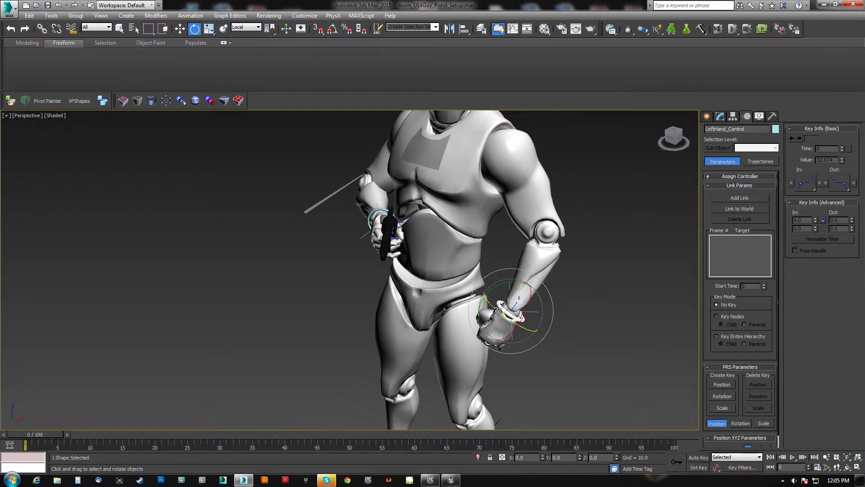
left_click_drag(497, 310, 538, 337)
middle_click_drag(538, 293, 559, 280, "alt")
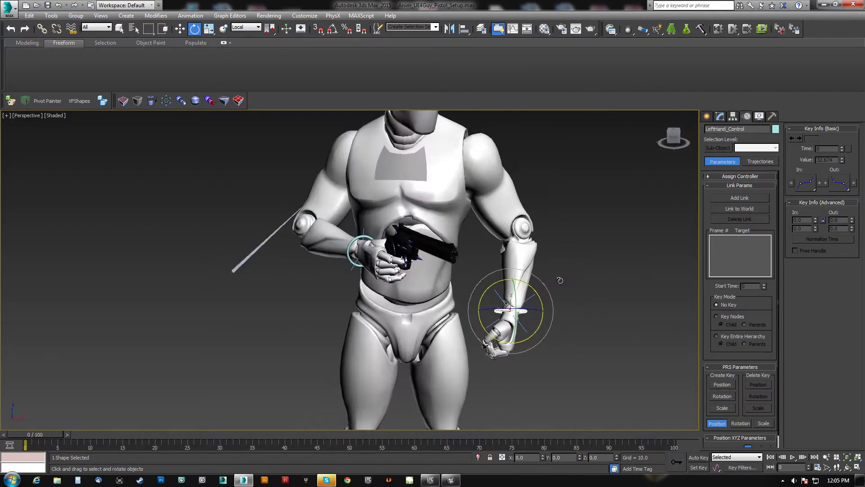
left_click_drag(512, 287, 513, 301)
middle_click_drag(513, 302, 422, 331, "alt")
Move LeftHand_Control back alongside the left thigh, to about Y 12.7 and Z 97.3
left_click(584, 268)
middle_click_drag(584, 268, 410, 254, "alt")
left_click_drag(378, 232, 440, 279)
middle_click_drag(440, 280, 334, 200, "alt")
left_click(310, 326)
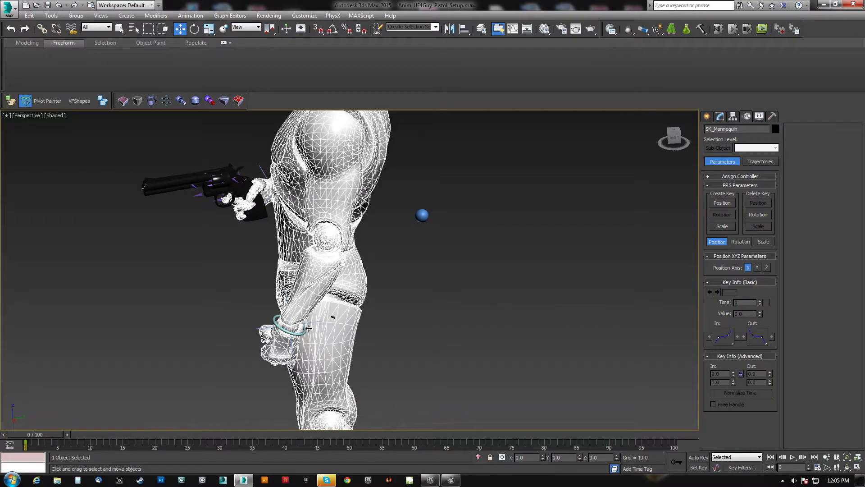
left_click(303, 330)
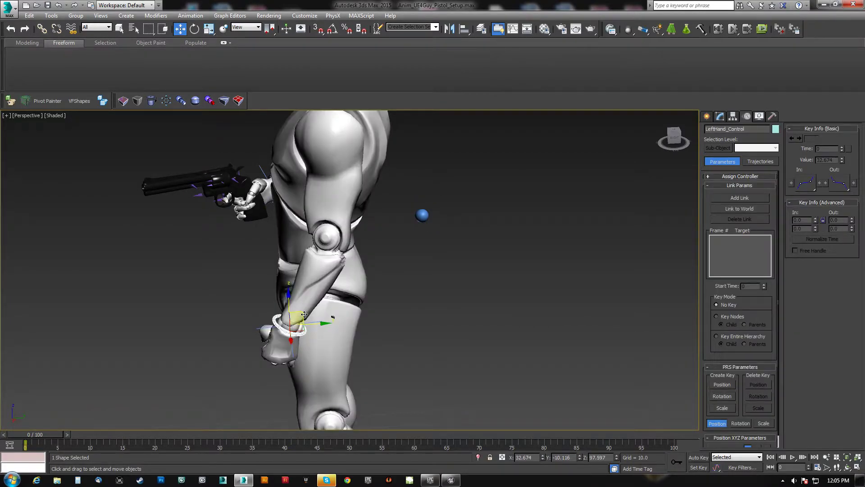
left_click_drag(304, 315, 342, 308)
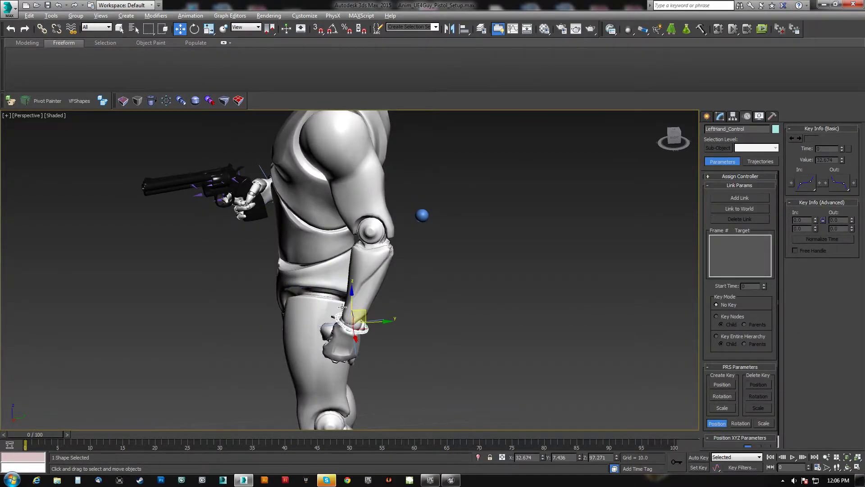
middle_click_drag(342, 307, 341, 316, "alt")
left_click_drag(373, 322, 391, 322)
Fine-tune LeftHand_Control's rotation and shift it beside the hip to about X 35.4, Y 8.6
mouse_move(392, 322)
middle_mouse_down("alt")
mouse_move(401, 319)
mouse_move(391, 319)
middle_mouse_up("alt")
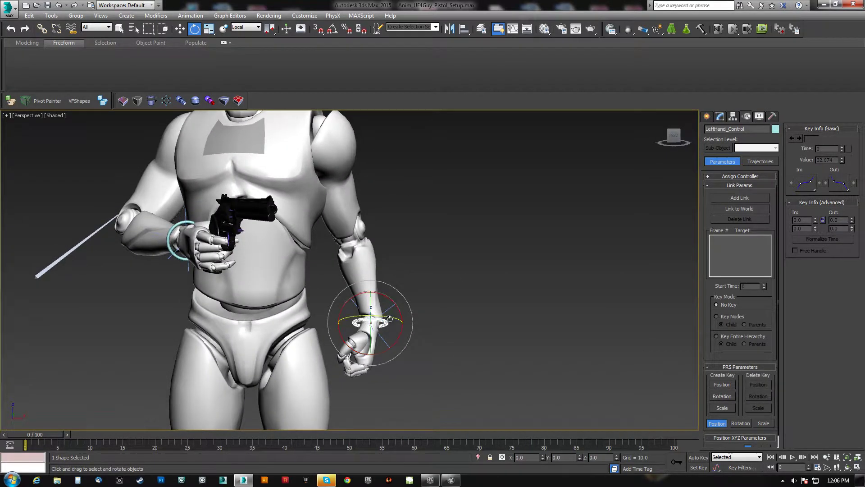
left_click_drag(394, 305, 388, 299)
middle_click_drag(387, 299, 378, 276, "alt")
scroll(380, 279, "down", 5)
left_click_drag(443, 281, 449, 282)
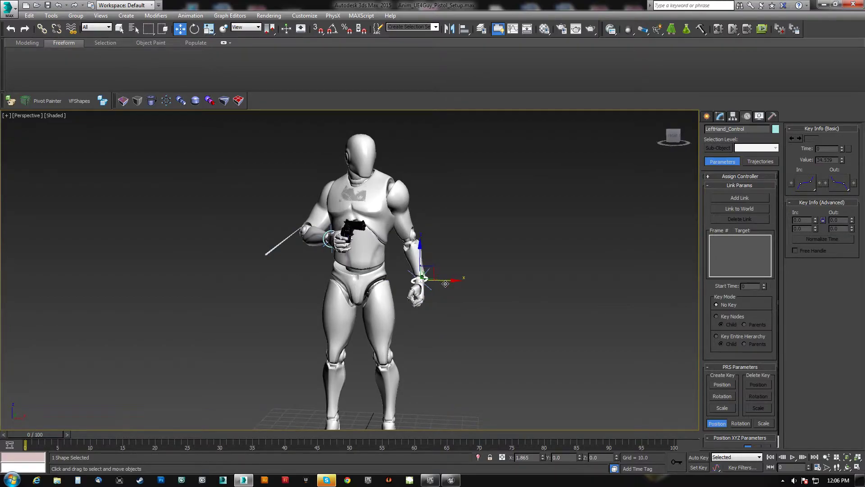
middle_click_drag(445, 283, 439, 323, "alt")
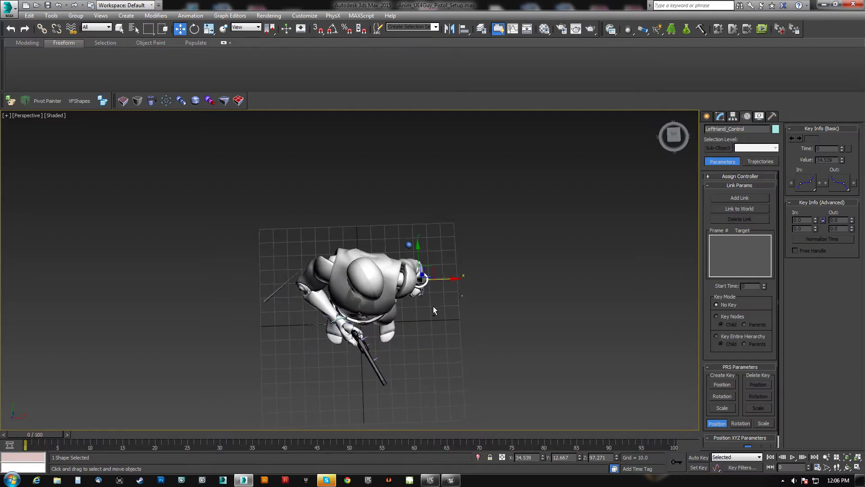
left_click_drag(435, 274, 435, 275)
middle_click_drag(420, 307, 405, 239, "alt")
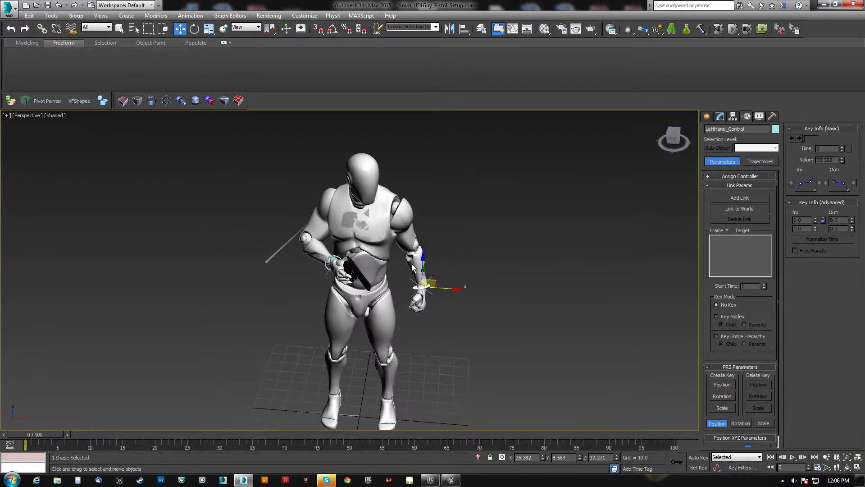
Save the scene under the new name Anim_UE4Guy_Pistol_Idle in the MaxFiles folder
left_click(13, 16)
left_click(23, 108)
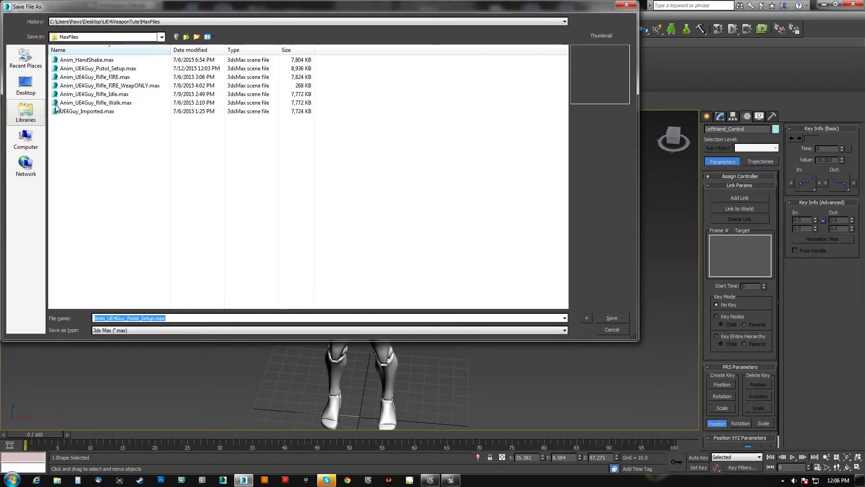
left_click(108, 69)
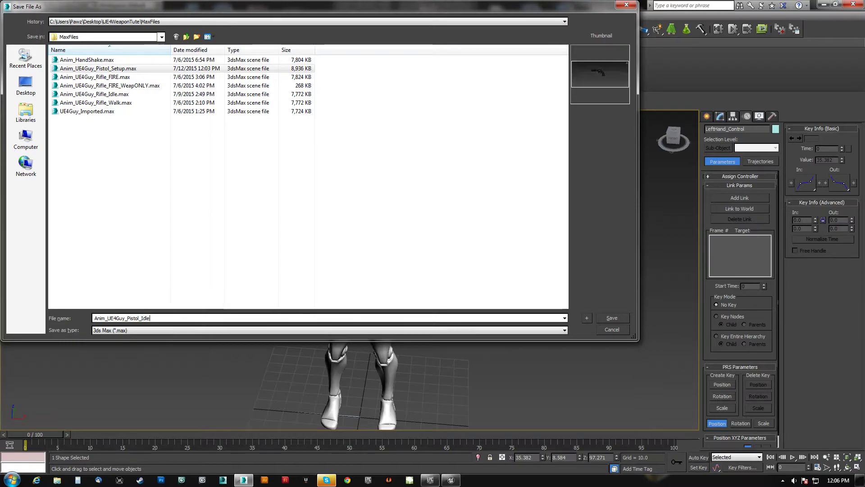
left_click(604, 315)
Select the spine_02 bone and rotate it on its local X axis to twist the torso toward the character's left
middle_click_drag(459, 288, 435, 289, "alt")
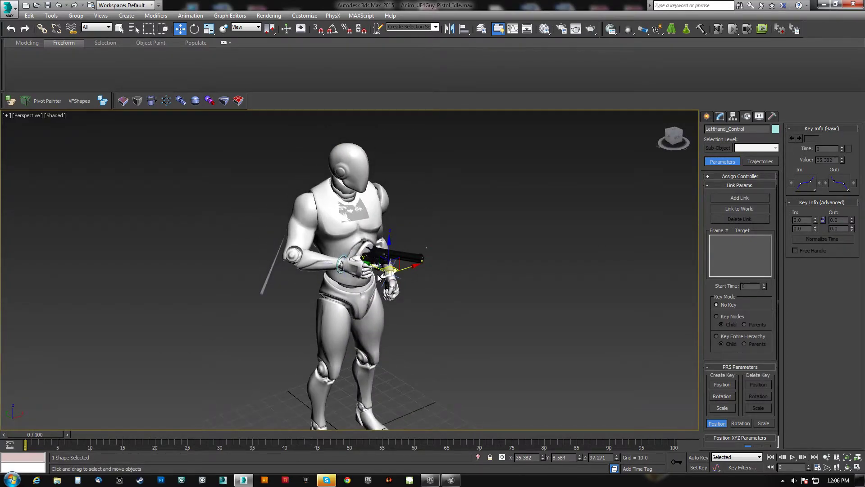
scroll(383, 270, "up", 4)
middle_click_drag(381, 211, 378, 300)
mouse_move(377, 300)
middle_mouse_down("alt")
mouse_move(354, 325)
mouse_move(329, 312)
mouse_move(332, 273)
middle_mouse_up("alt")
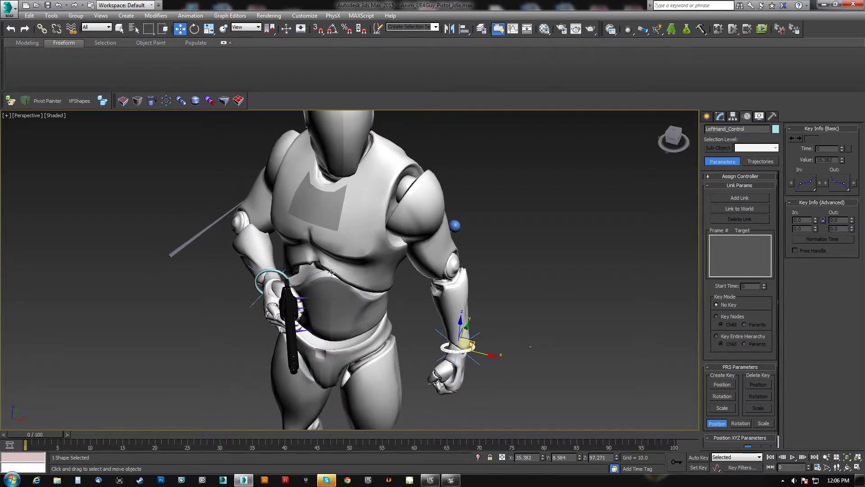
key("F3")
left_click(338, 249)
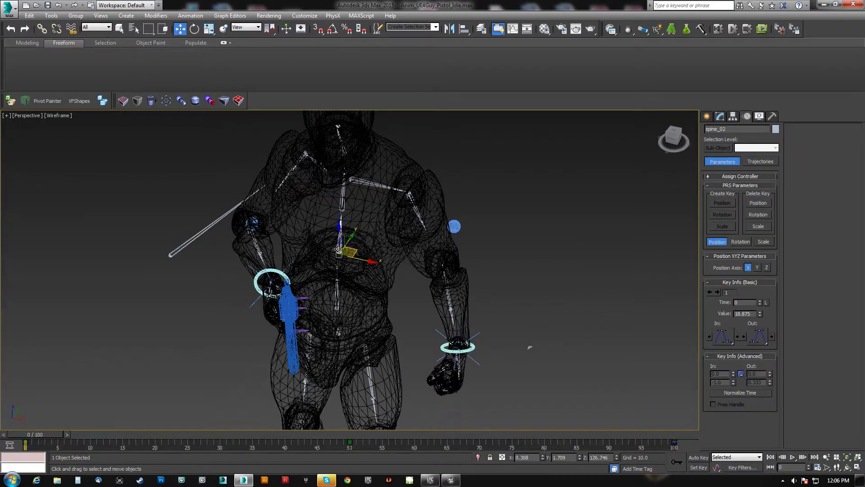
key("F3")
key("e")
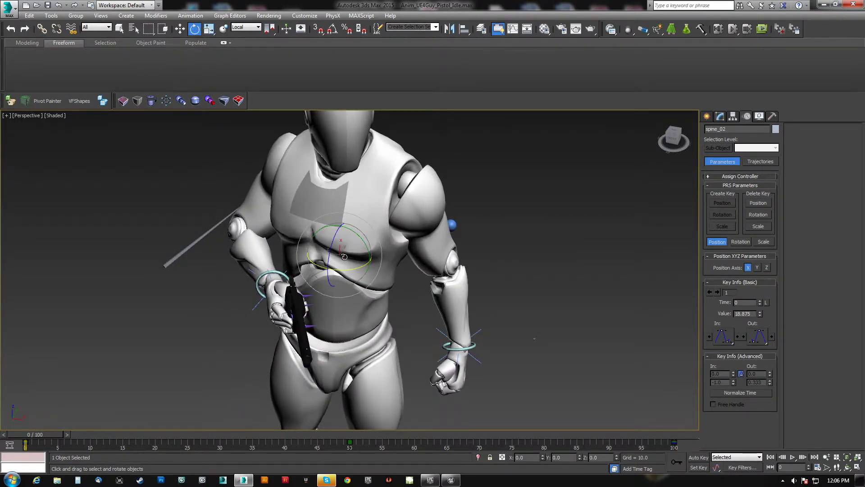
left_click_drag(341, 270, 355, 268)
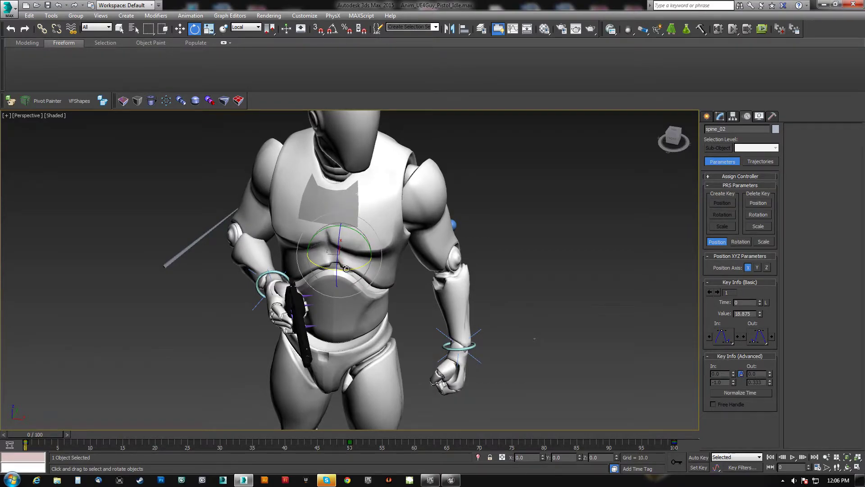
Select the spine_03 bone and rotate it about 12.5 degrees on its local X axis to turn the chest further
key("F3")
left_click(341, 208)
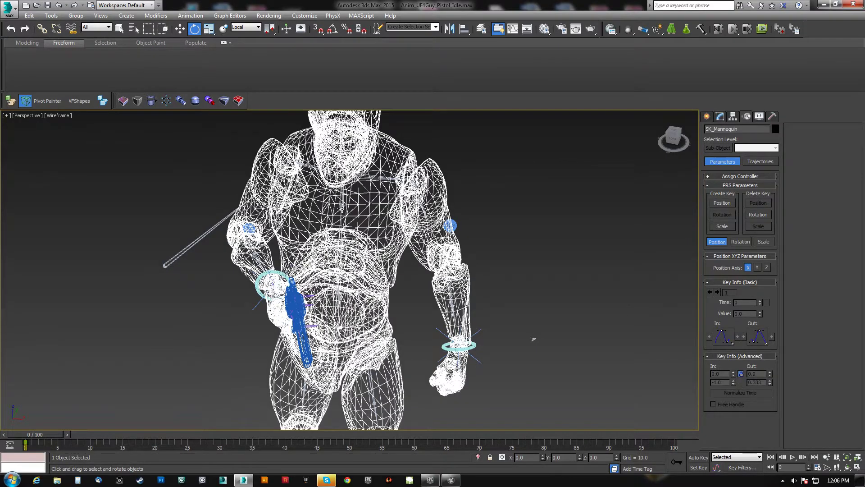
left_click(341, 208)
key("F3")
left_click_drag(341, 224, 352, 224)
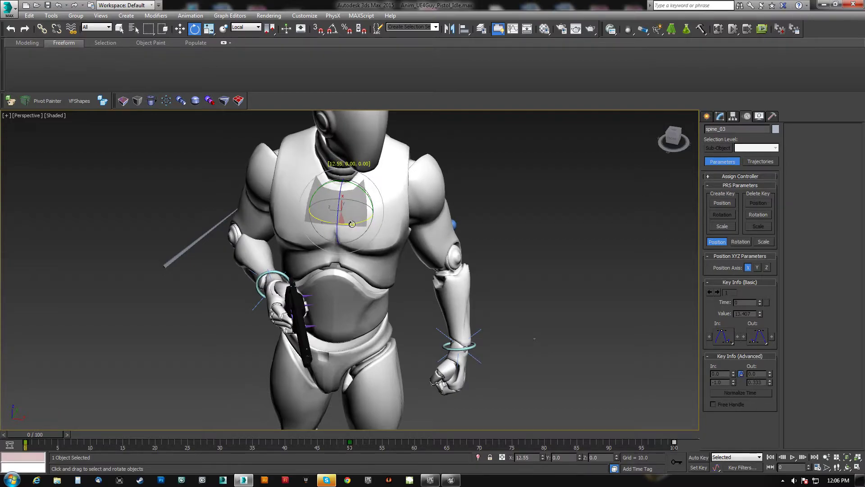
middle_click_drag(351, 241, 317, 227, "alt")
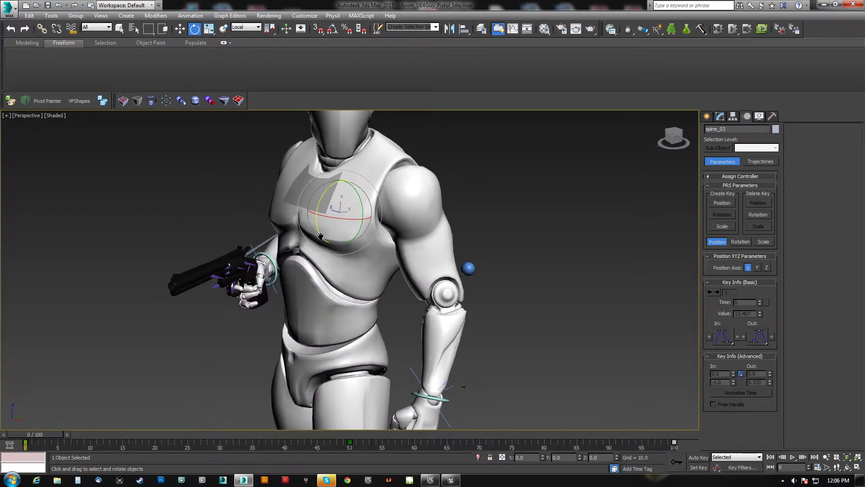
Undo the accidental mannequin selection and twist the upper spine slightly back in the opposite direction
scroll(335, 263, "down", 3)
middle_click_drag(320, 235, 354, 307)
left_click(354, 307)
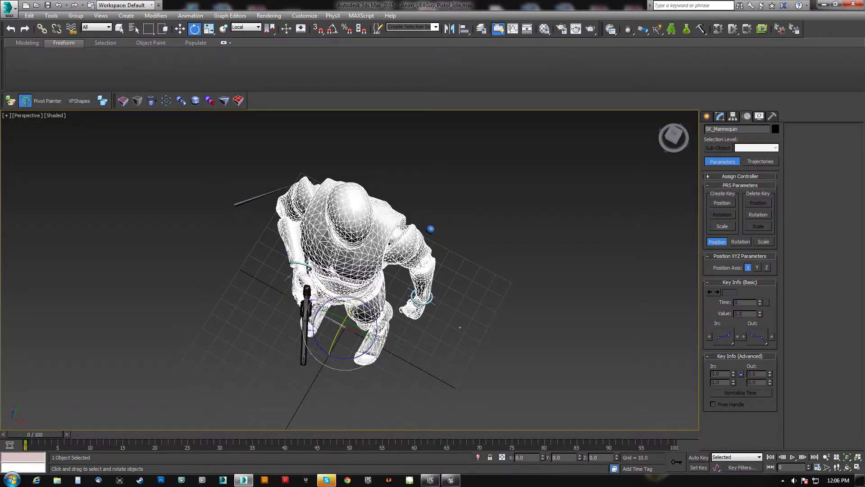
key("ctrl+z")
left_click_drag(354, 289, 338, 286)
mouse_move(338, 286)
middle_mouse_down("alt")
mouse_move(338, 213)
mouse_move(355, 193)
middle_mouse_up("alt")
Select the head bone and examine its link inheritance settings for move, rotate and scale
key("F3")
left_click(353, 182)
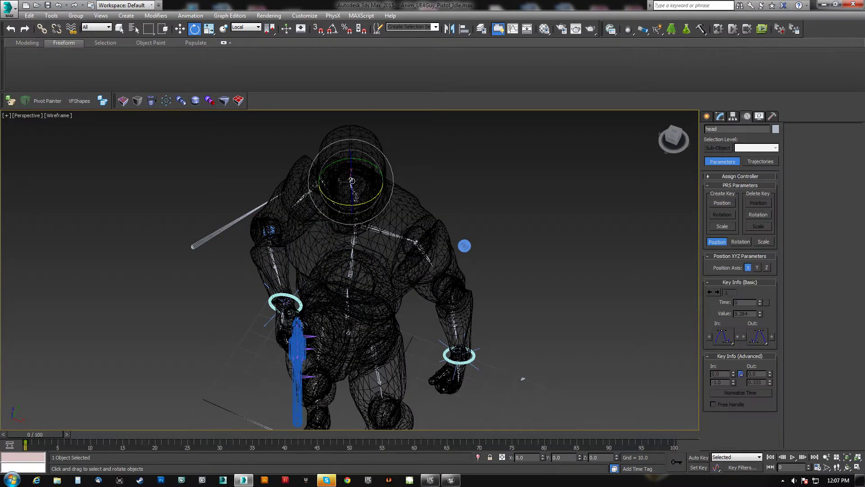
left_click(735, 116)
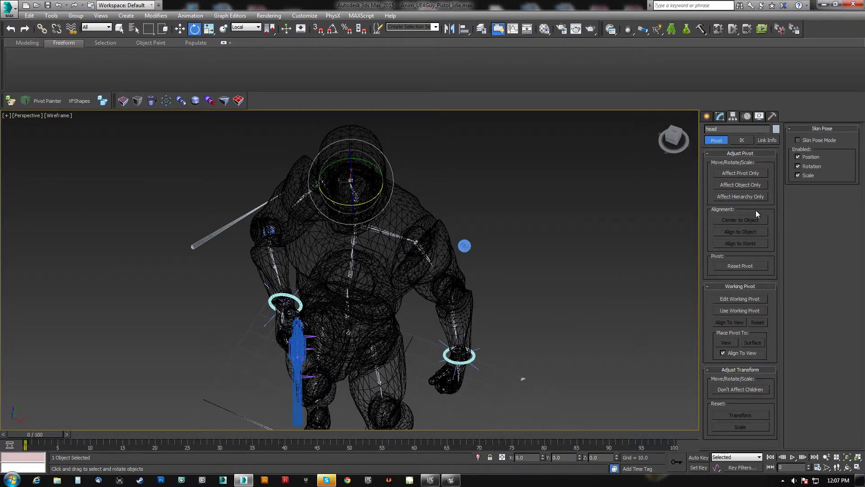
left_click(740, 140)
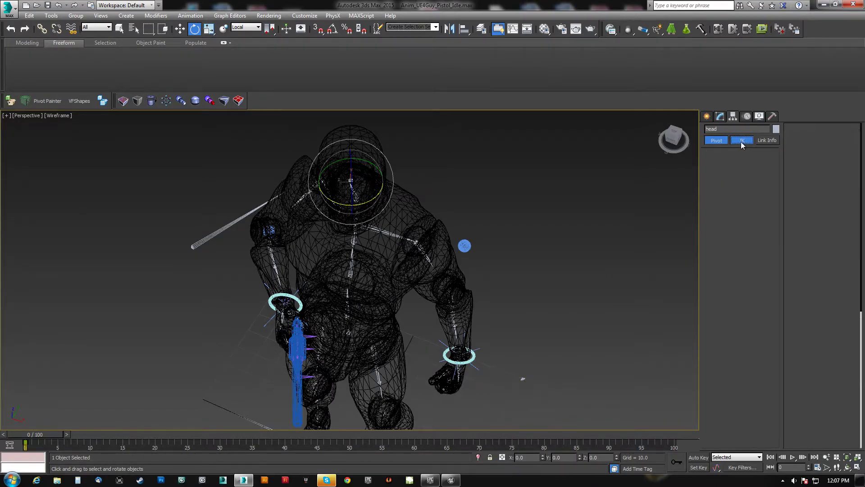
left_click(767, 140)
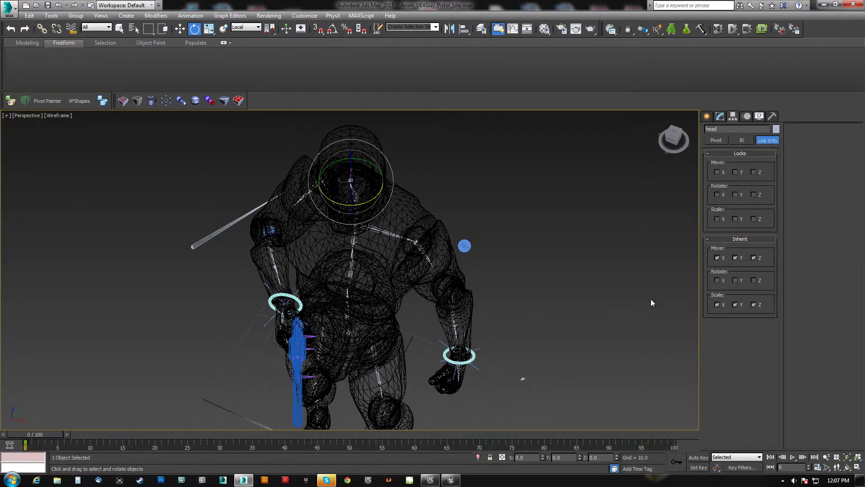
Select spine_02 again and twist the torso a little more toward the character's left
middle_click_drag(394, 272, 393, 260)
left_click(347, 265)
key("F3")
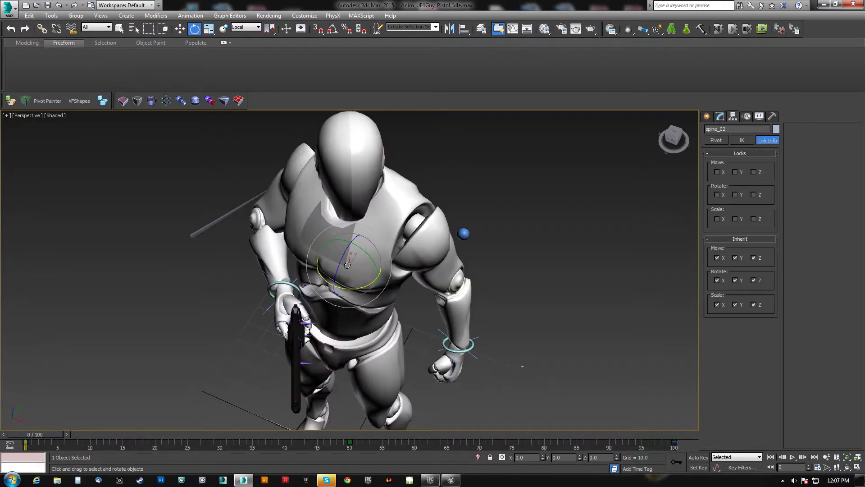
left_click_drag(346, 288, 361, 291)
Select spine_03 again and add a small extra twist to the chest in the same direction
key("F3")
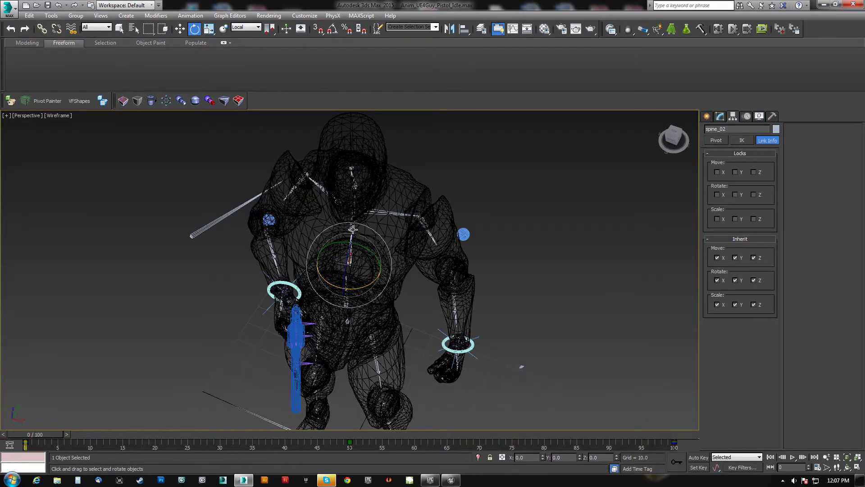
left_click(354, 248)
key("F3")
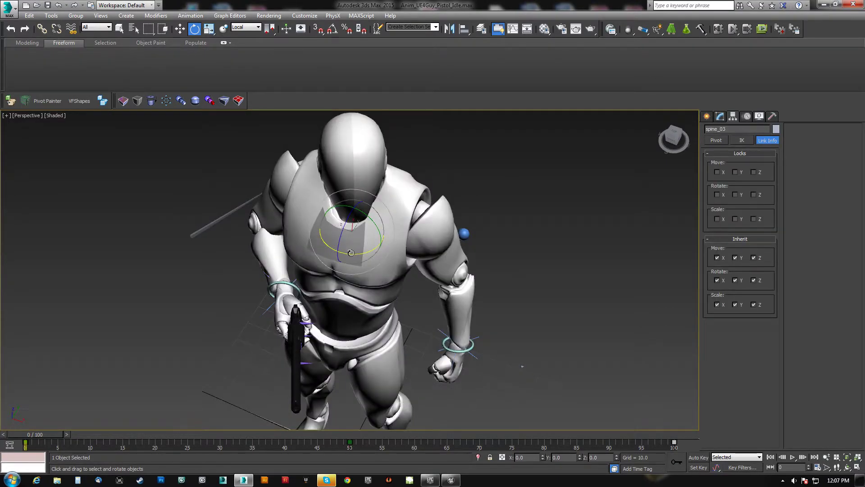
left_click_drag(351, 252, 361, 254)
Select LeftHand_Control and move it slightly backward to suit the twisted torso
middle_click_drag(370, 296, 426, 282)
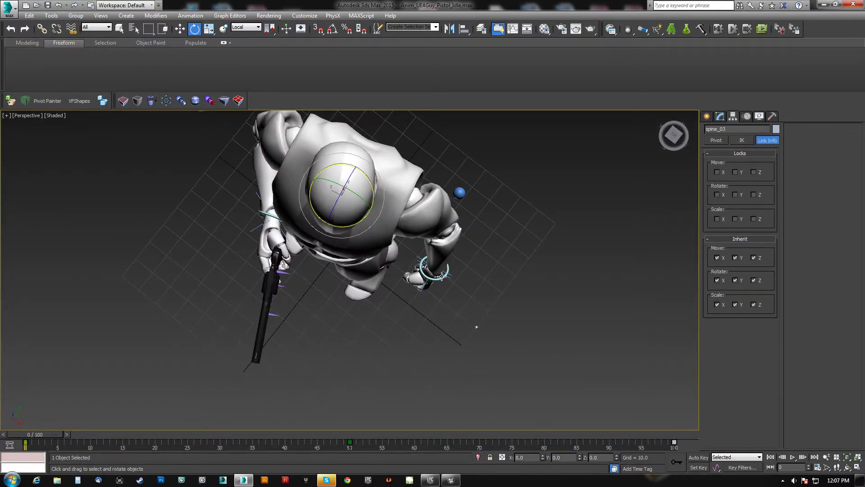
left_click(442, 275)
key("w")
left_click_drag(455, 272, 456, 262)
Select LeftElbow_Control and move it in the horizontal plane to X 17.0, Y 28.2
left_click(460, 193)
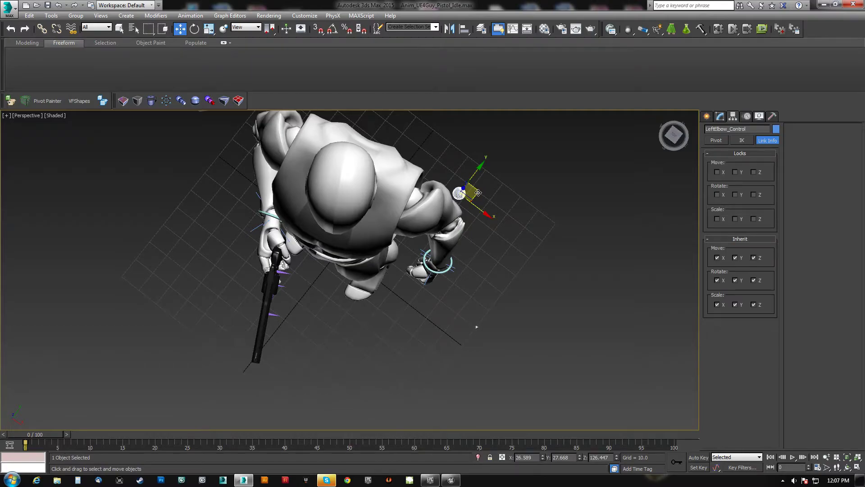
left_click_drag(478, 192, 464, 176)
middle_click_drag(464, 176, 440, 218, "alt")
Select the left hand's finger bones without the mesh and rotate them about 34 degrees around their local Z axes to open the fist
scroll(437, 241, "down", 4)
scroll(468, 306, "up", 4)
middle_click_drag(419, 285, 434, 285, "alt")
middle_click_drag(435, 286, 425, 278)
key("F3")
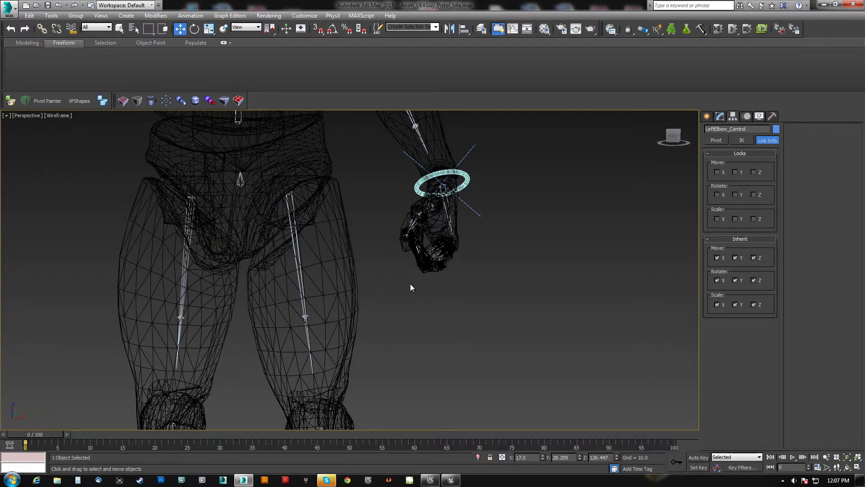
left_click_drag(409, 284, 445, 245)
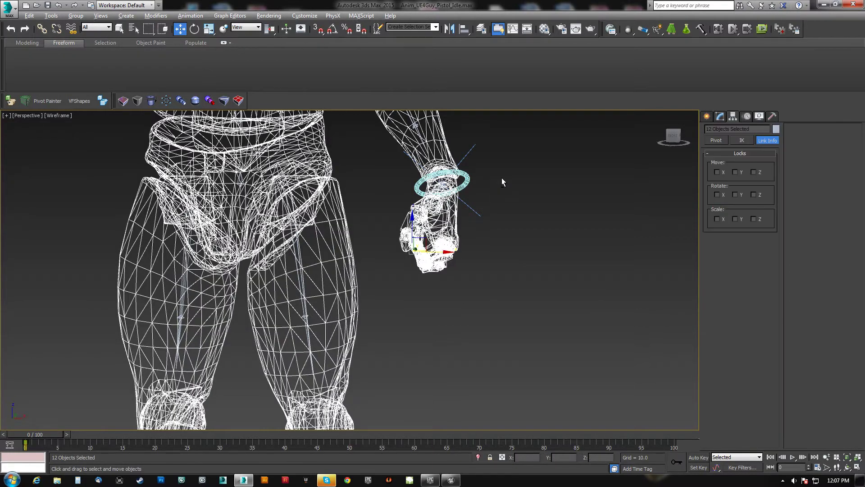
left_click_drag(502, 178, 402, 221, "alt")
key("e")
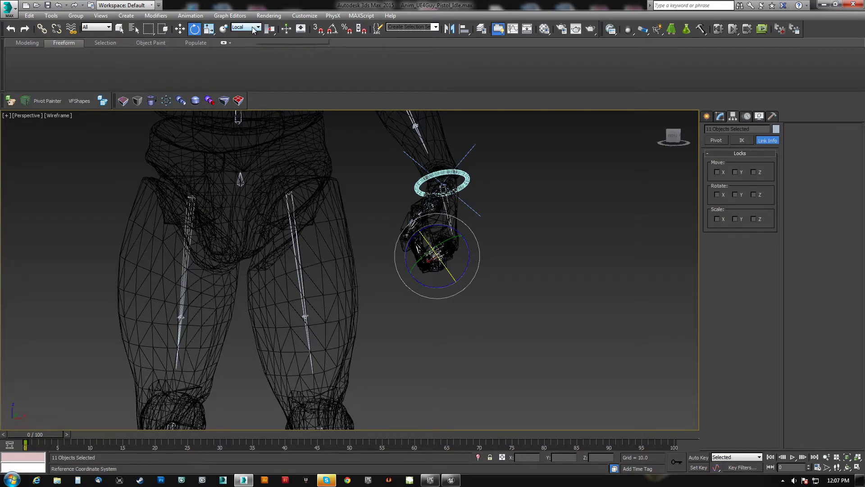
left_click_drag(269, 28, 276, 47)
key("F3")
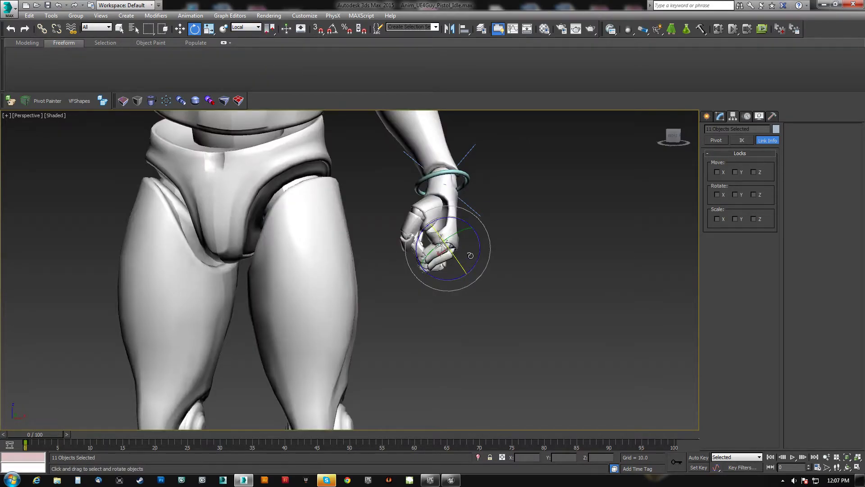
left_click_drag(478, 255, 489, 224)
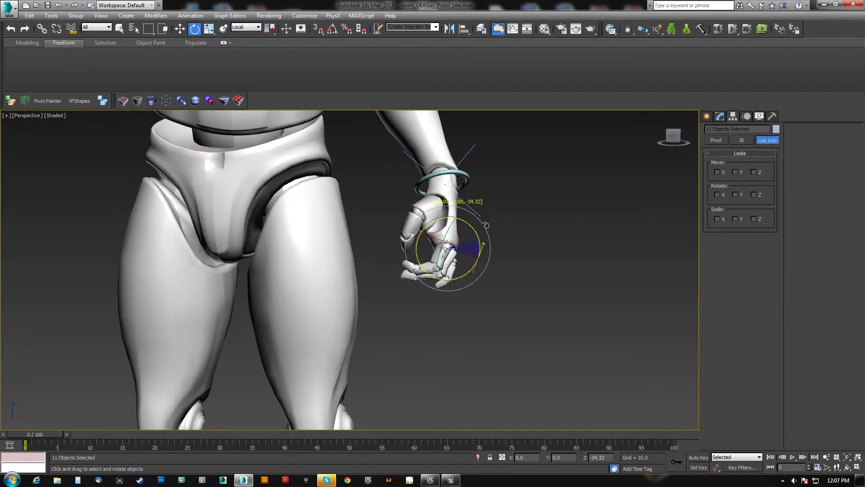
Narrow the selection to eight left-hand finger bones and rotate them together to open the fingers further
scroll(461, 285, "up", 5)
middle_click_drag(461, 285, 459, 252, "alt")
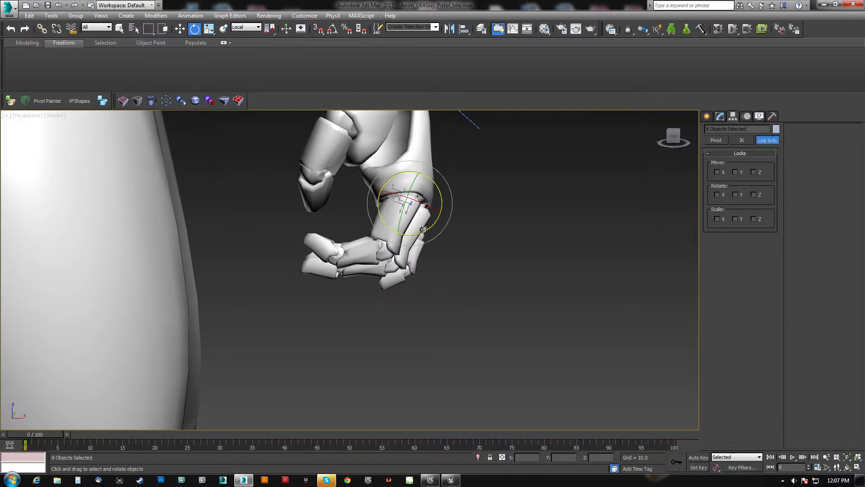
left_click_drag(439, 234, 428, 241)
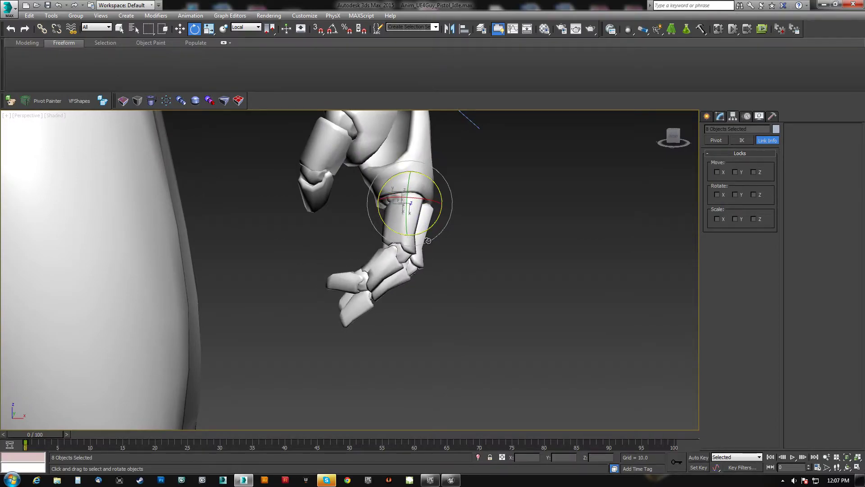
Select index_03_l and rotate it so the index fingertip lines up with the other fingers
key("F3")
left_click(356, 279)
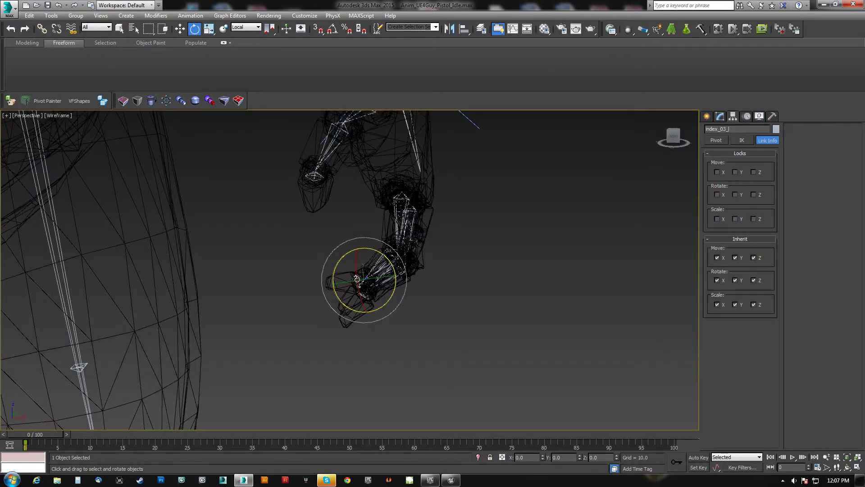
key("F3")
left_click_drag(389, 265, 380, 233)
Select thumb_02_l and rotate it so the middle of the left thumb opens away from the palm
mouse_move(380, 232)
middle_mouse_down("alt")
mouse_move(321, 169)
mouse_move(296, 200)
middle_mouse_up("alt")
key("F3")
left_click(309, 255)
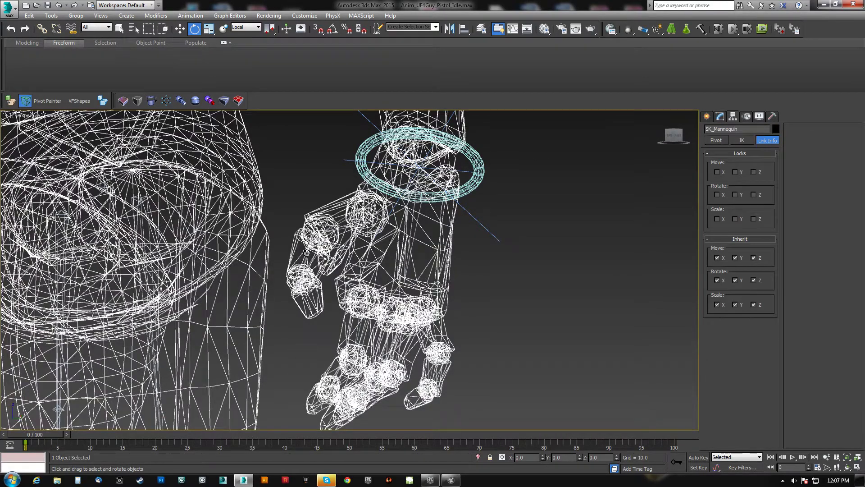
left_click(317, 232)
key("F3")
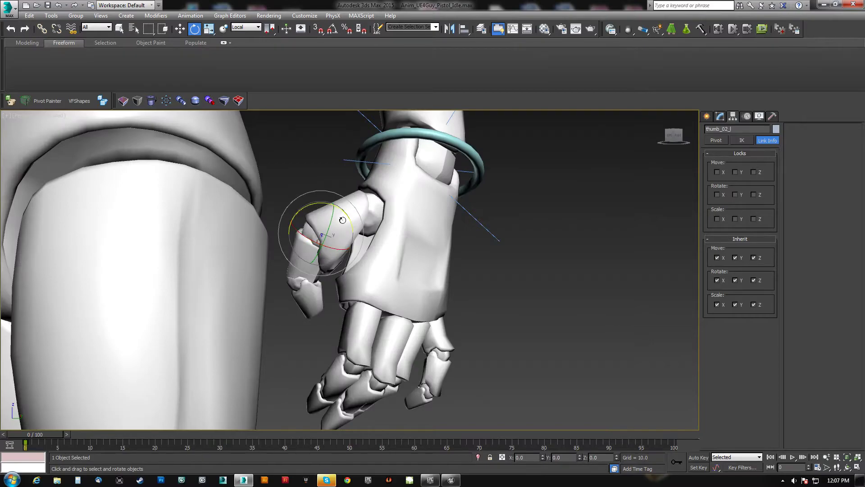
left_click_drag(347, 213, 358, 235)
Select thumb_01_l and rotate the base of the left thumb downward toward the fingers
middle_click_drag(325, 212, 357, 233, "alt")
key("F3")
left_click(352, 212)
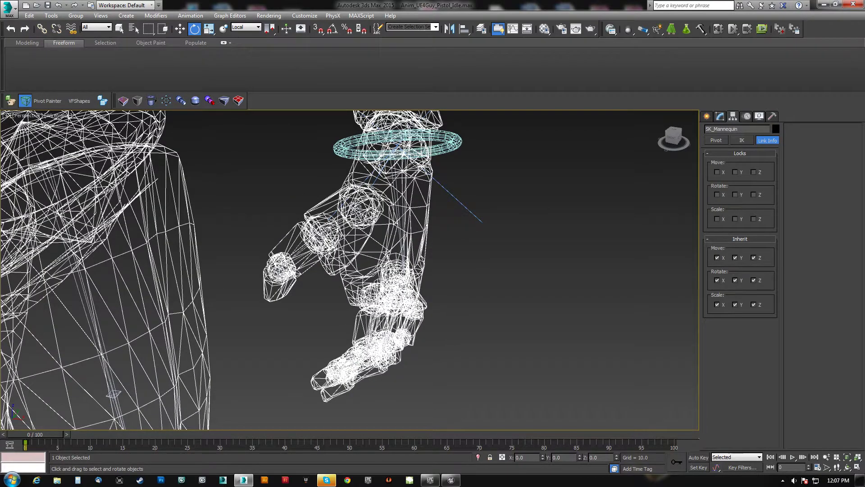
key("F3")
left_click(352, 212)
left_click_drag(352, 212, 372, 238)
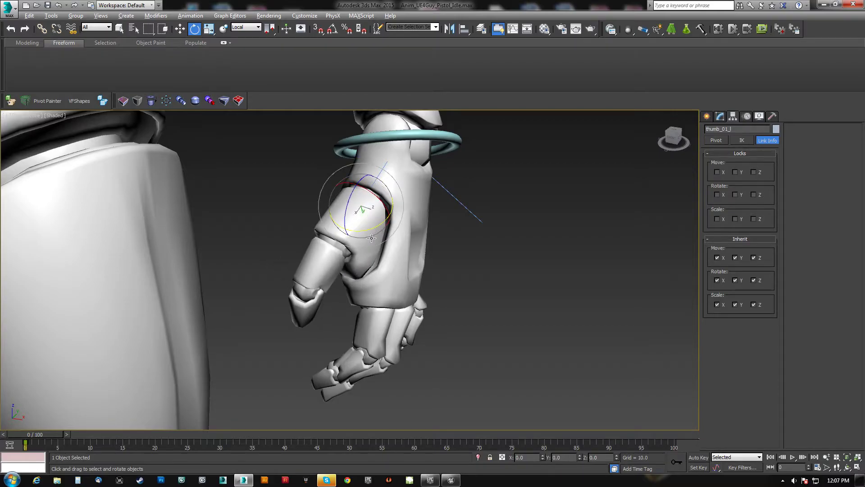
Select thumb_03_l and rotate the left thumb's tip slightly to straighten it
middle_click_drag(371, 237, 284, 297, "alt")
key("F3")
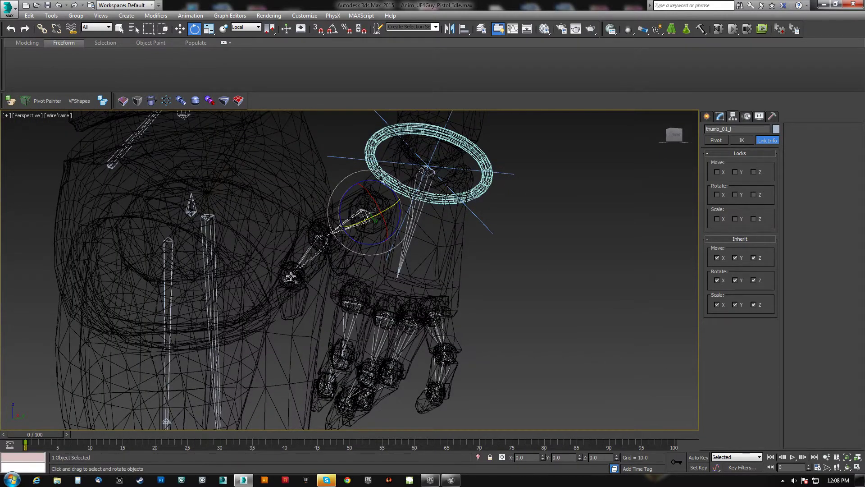
left_click(291, 276)
left_click(288, 277)
key("F3")
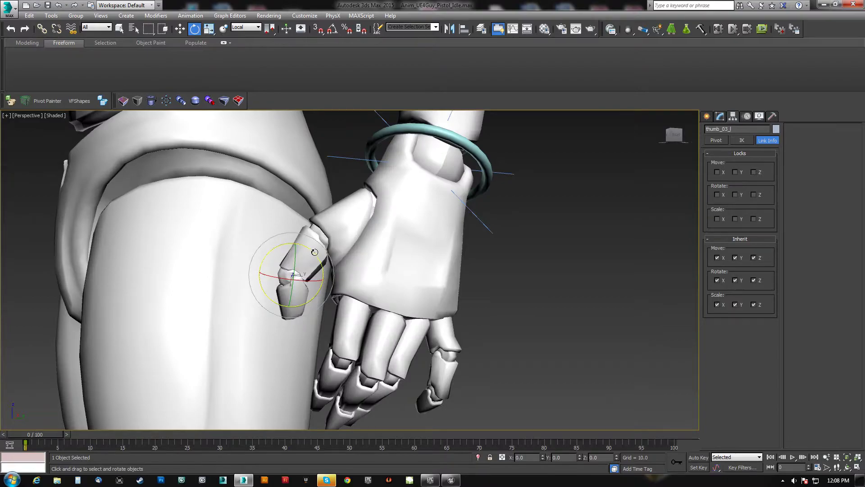
left_click_drag(315, 294, 329, 306)
Select pinky_01_l and review the relaxed left hand up close and against the whole figure
middle_click_drag(329, 307, 336, 271)
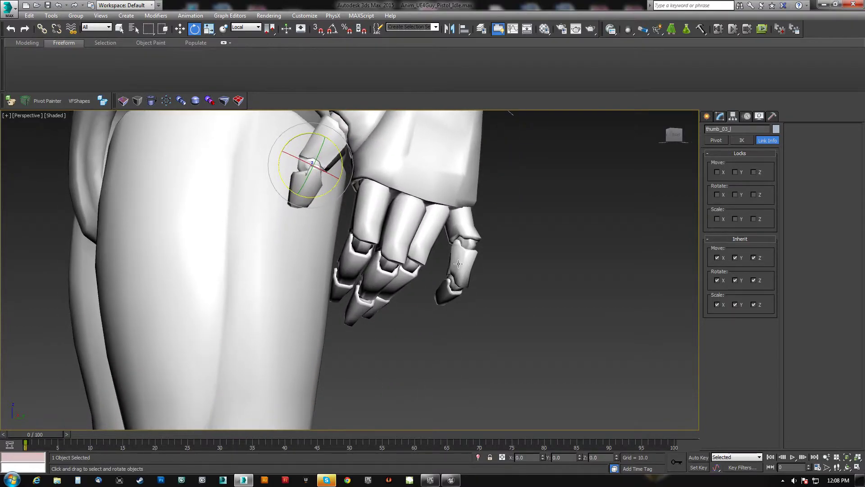
key("F3")
left_click(458, 224)
left_click(459, 223)
key("F3")
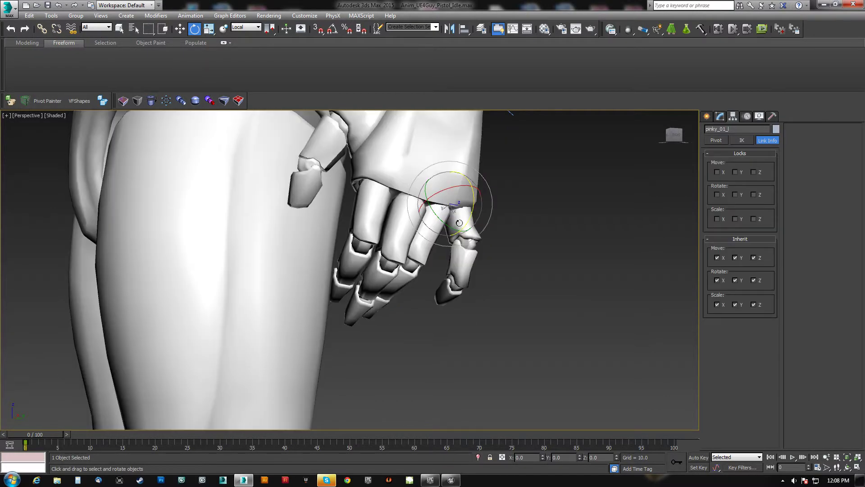
middle_click_drag(470, 212, 424, 296, "alt")
scroll(409, 266, "down", 4)
scroll(477, 261, "down", 5)
scroll(441, 274, "up", 5)
scroll(437, 275, "down", 3)
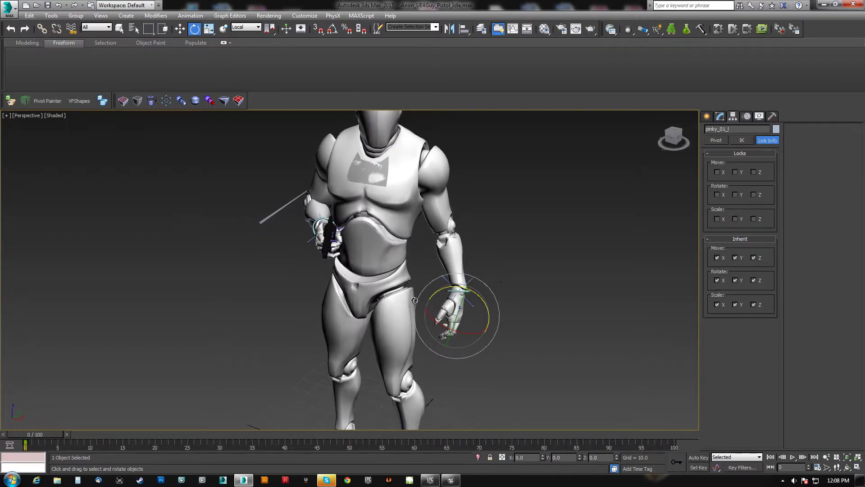
Select LeftHand_Control, shift it slightly in the horizontal plane and lower it to about Z 94.3 so the arm hangs straighter
left_click(467, 290)
key("w")
left_click_drag(475, 288, 466, 296)
middle_click_drag(466, 296, 454, 274, "alt")
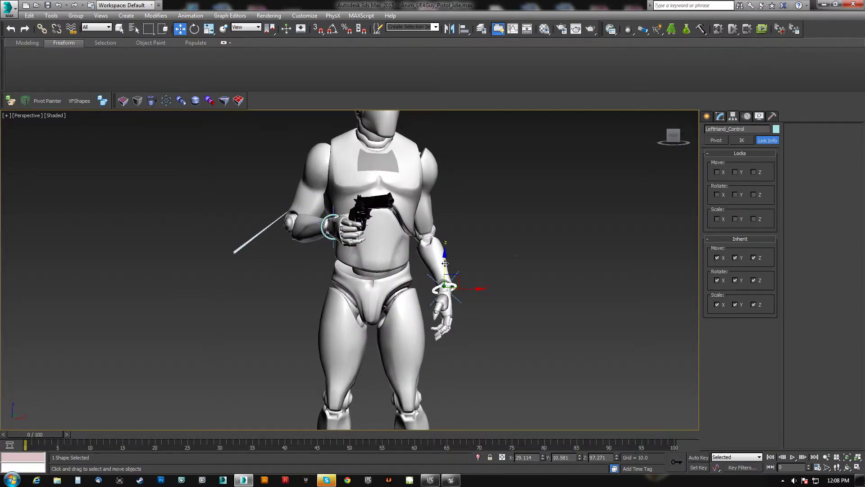
left_click_drag(445, 263, 445, 275)
Preview the idle animation from a side view by scrubbing through the timeline and returning to frame 0
middle_click_drag(445, 275, 369, 282, "alt")
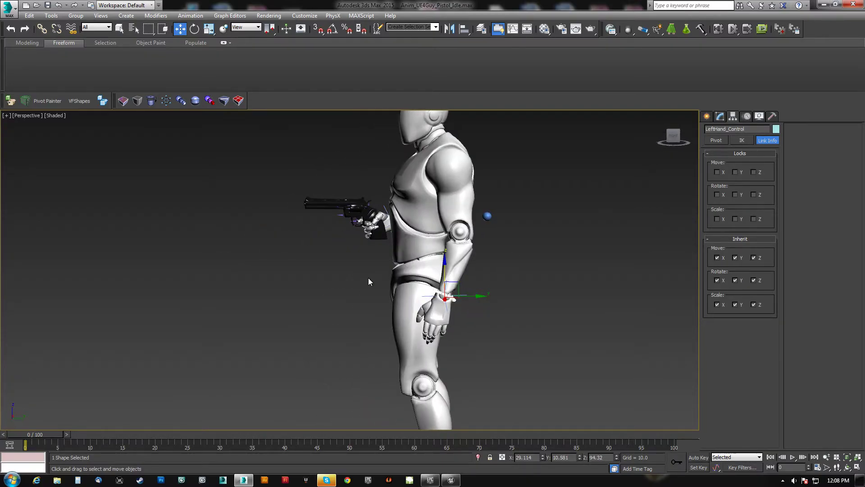
left_click_drag(44, 431, 649, 444)
left_click_drag(700, 457, 18, 453)
middle_click_drag(299, 289, 404, 297, "alt")
scroll(357, 249, "up", 2)
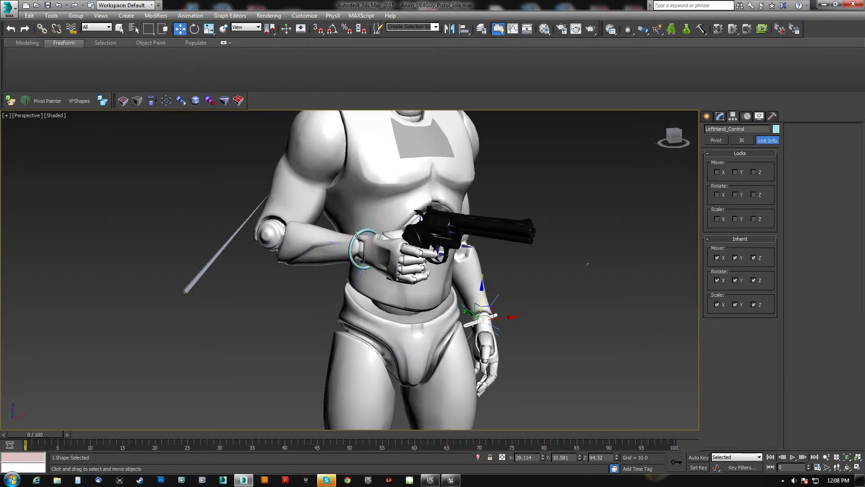
Select RightHand_Control and inspect the character's pistol pose from several angles at frame 0
left_click(356, 235)
left_click_drag(29, 435, 18, 453)
scroll(476, 296, "down", 6)
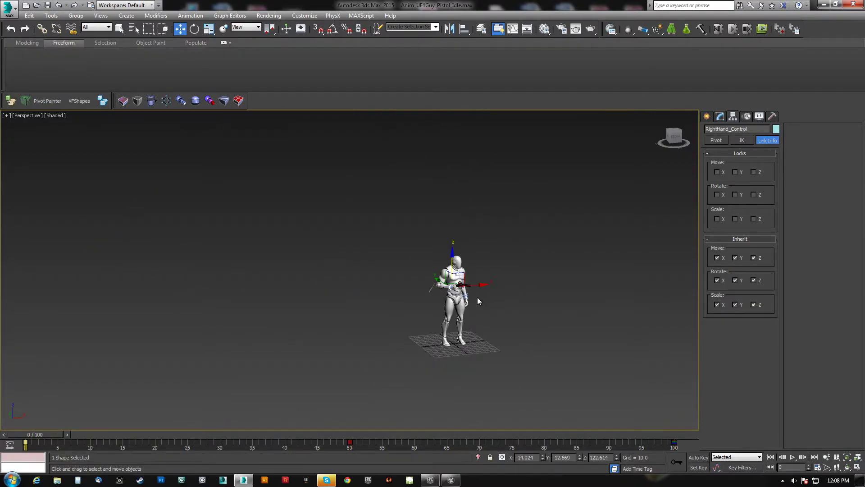
middle_click_drag(476, 296, 406, 282, "alt")
scroll(447, 290, "up", 3)
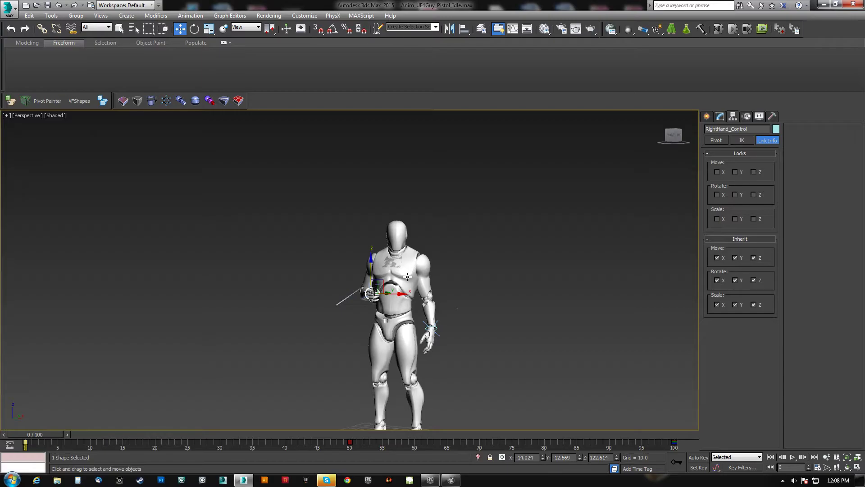
middle_click_drag(392, 311, 409, 246)
scroll(384, 254, "up", 4)
scroll(384, 255, "up", 2)
scroll(381, 223, "down", 4)
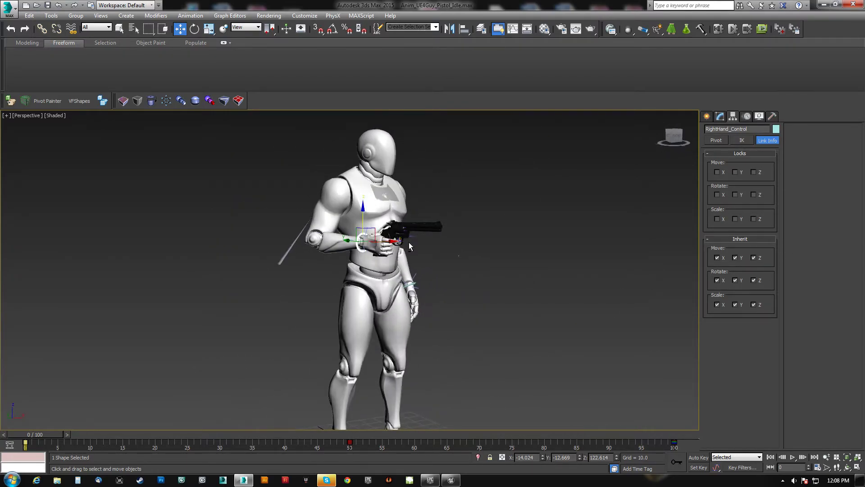
Save the scene, and select the root bone together with its entire child hierarchy
left_click(49, 6)
middle_click_drag(331, 322, 330, 221)
middle_click_drag(374, 349, 364, 354, "alt")
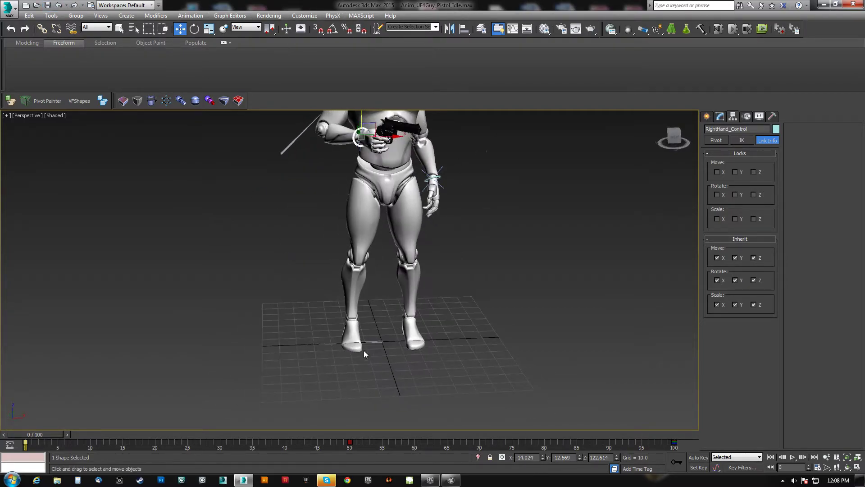
left_click_drag(379, 341, 394, 370)
key("Page_Up")
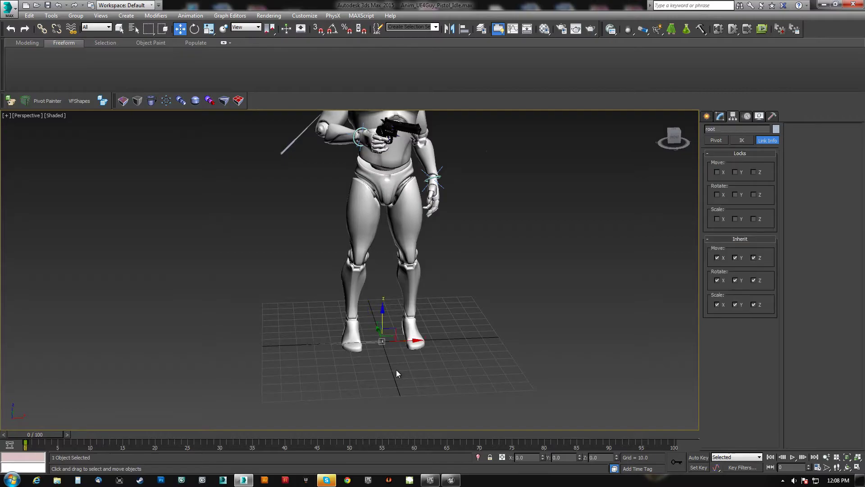
key("ctrl+Page_Down")
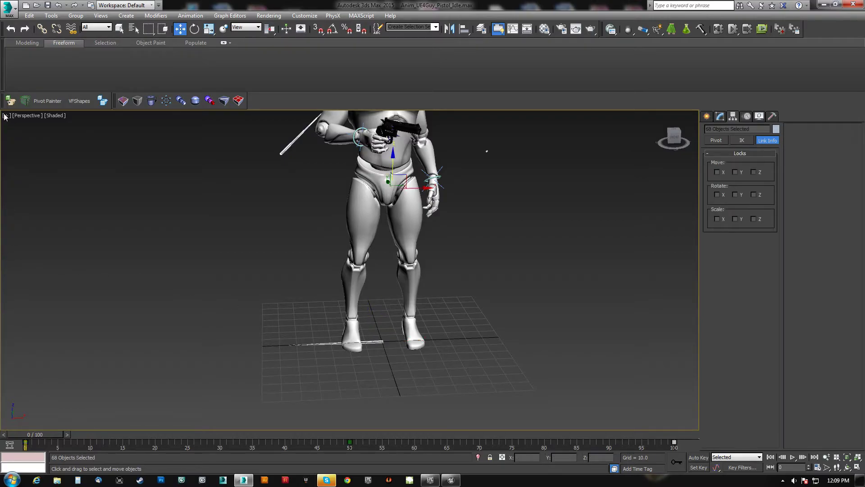
Export the selected skeleton to the Exports folder as Anim_UE4G_Pistol_Idle in FBX format, keeping the current export settings
left_click(10, 101)
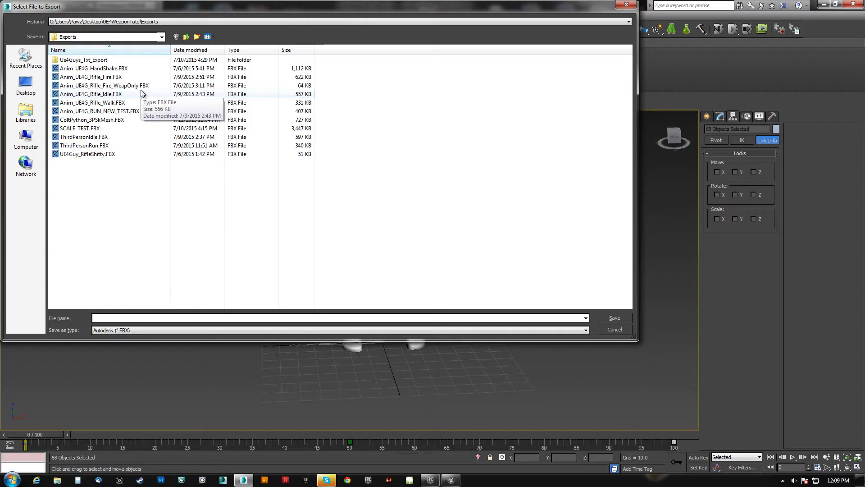
left_click(108, 77)
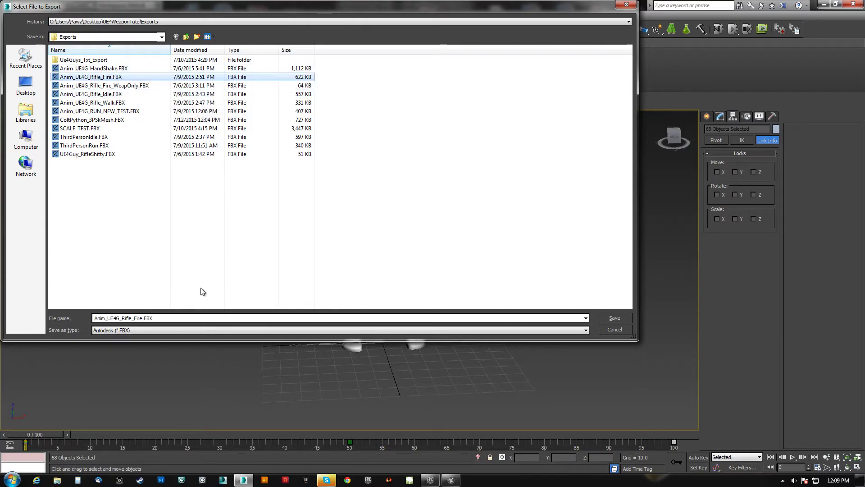
double_click(122, 317)
left_click_drag(122, 318, 274, 328)
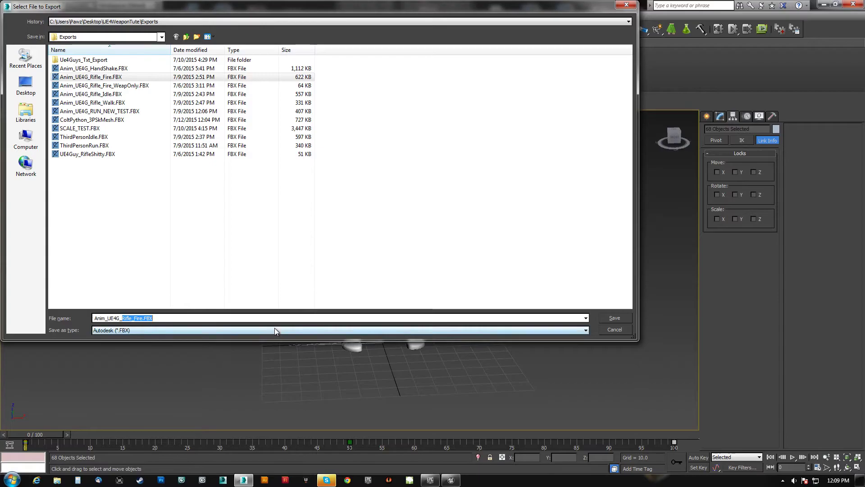
type("Pistol_Id")
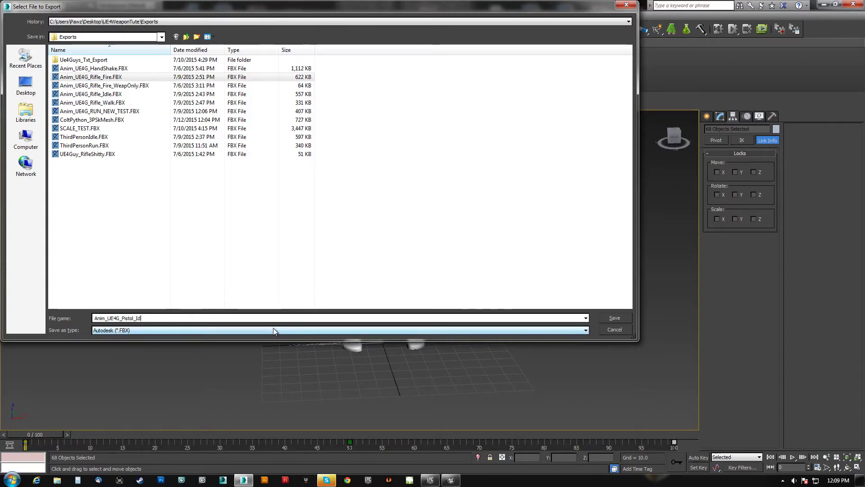
type("le")
left_click(615, 318)
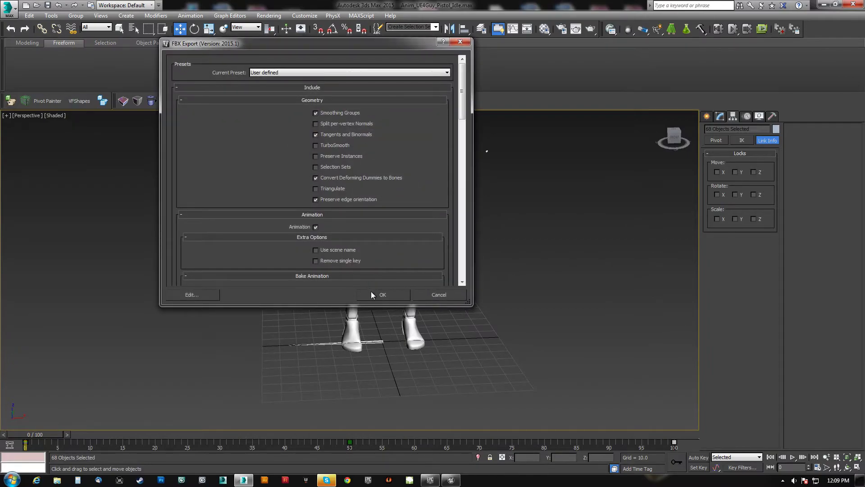
left_click(371, 291)
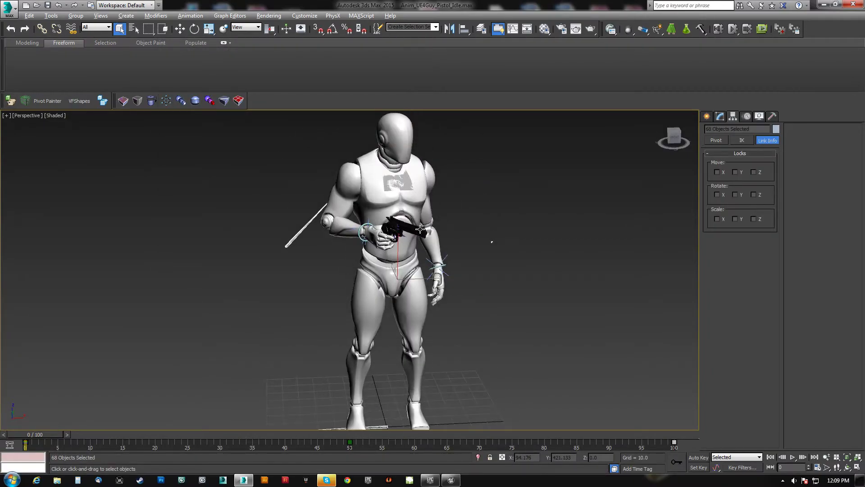
middle_click_drag(376, 253, 337, 232, "alt")
scroll(384, 211, "up", 3)
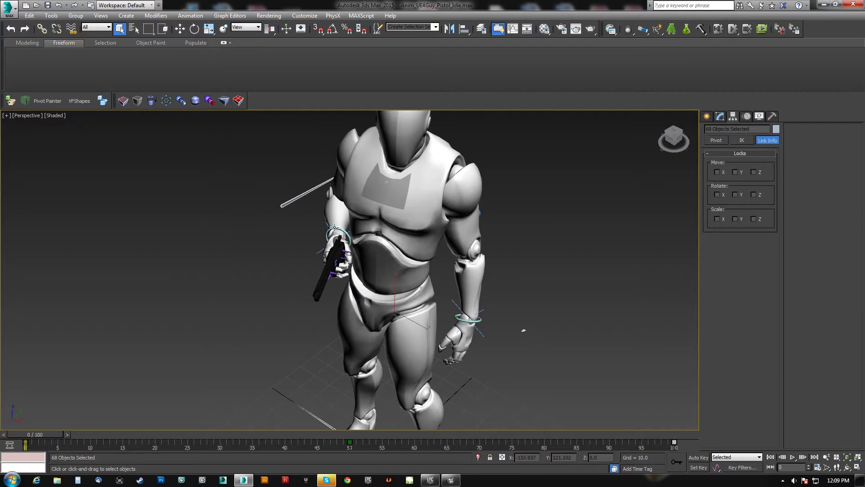
middle_click_drag(342, 208, 417, 268, "alt")
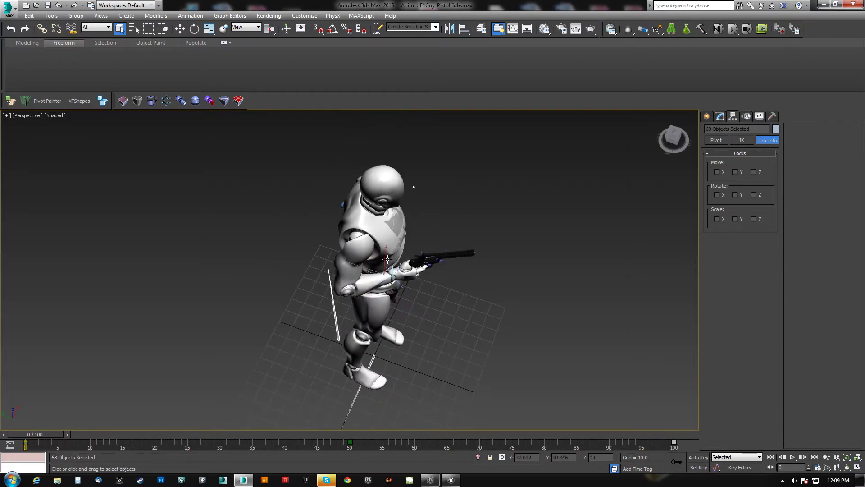
Select RightElbow_Control near the right elbow using wireframe display, and return the viewport to shaded display
scroll(303, 273, "up", 5)
key("F3")
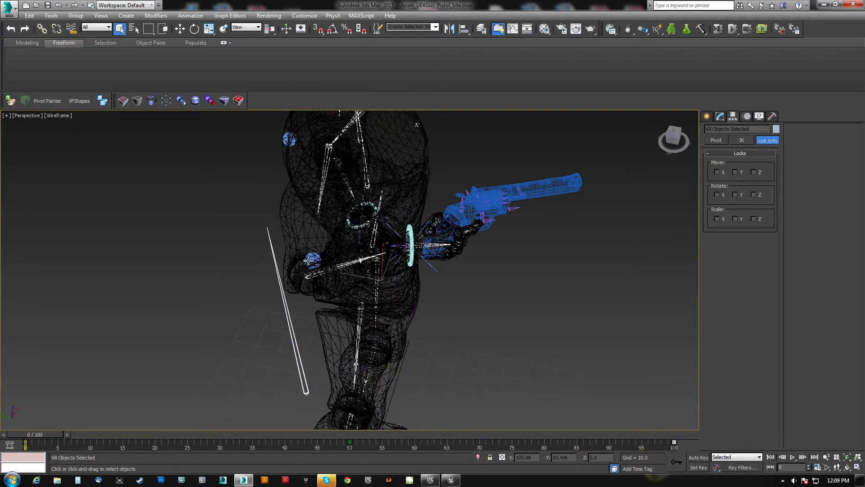
left_click(309, 260)
left_click(312, 258)
key("F3")
middle_click_drag(310, 259, 316, 314, "alt")
Try moving RightElbow_Control to a different position beside the arm, and undo the move
key("w")
left_click_drag(304, 243, 264, 255)
middle_click_drag(363, 324, 315, 270, "alt")
key("ctrl+z")
scroll(309, 252, "down", 3)
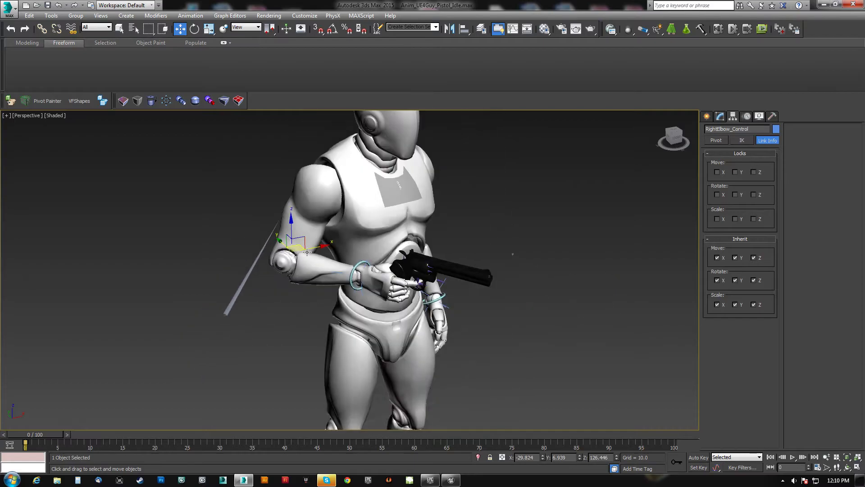
Examine the character's whole standing pistol pose at frame 0, stepping back through earlier views
middle_click_drag(368, 229, 350, 219)
scroll(361, 230, "down", 6)
scroll(350, 219, "up", 5)
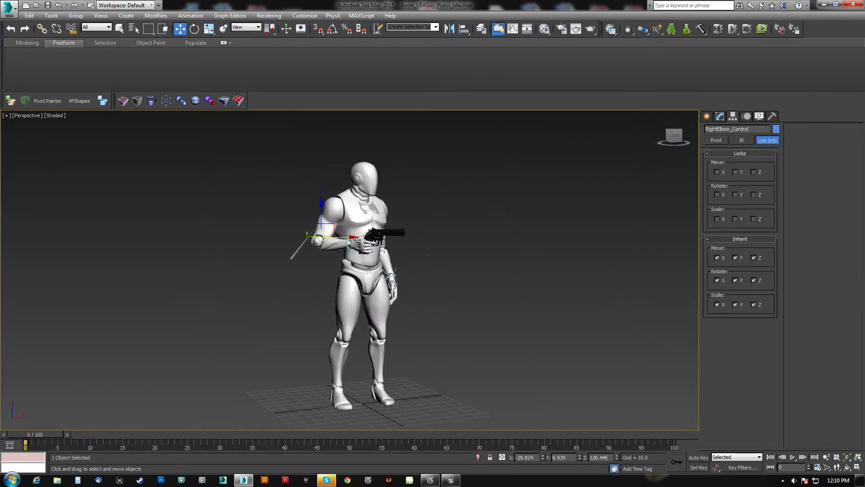
middle_click_drag(371, 269, 318, 298, "alt")
scroll(323, 286, "up", 3)
key("shift+z")
key("shift+z")
key("shift+z")
key("shift+z")
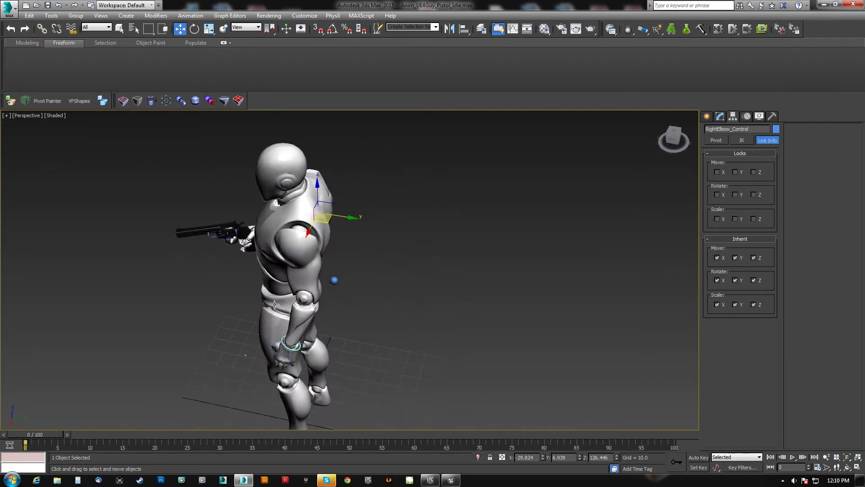
Inspect the right hand's grip on the revolver up close from the side, and return to a full-body view
middle_click_drag(428, 189, 379, 265)
scroll(337, 271, "up", 4)
scroll(300, 322, "up", 4)
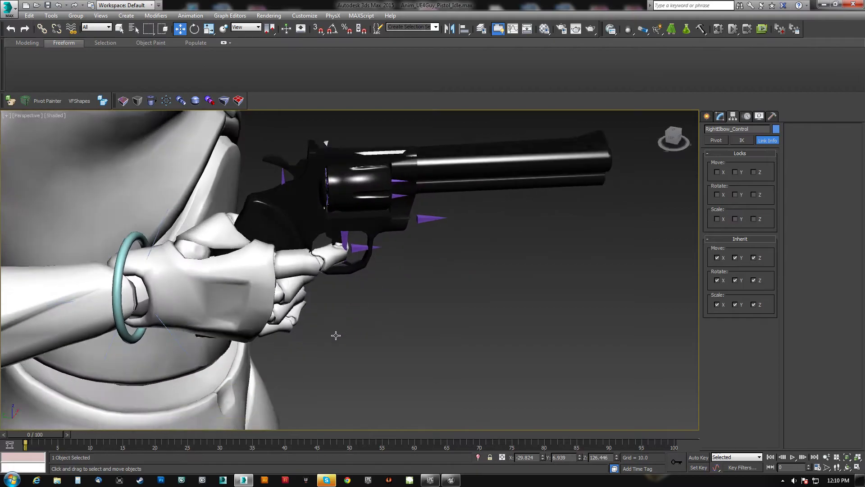
scroll(335, 336, "up", 1)
middle_click_drag(334, 341, 317, 307)
middle_click_drag(626, 128, 343, 189, "alt")
middle_click_drag(342, 189, 319, 260)
scroll(272, 297, "down", 4)
scroll(254, 296, "down", 5)
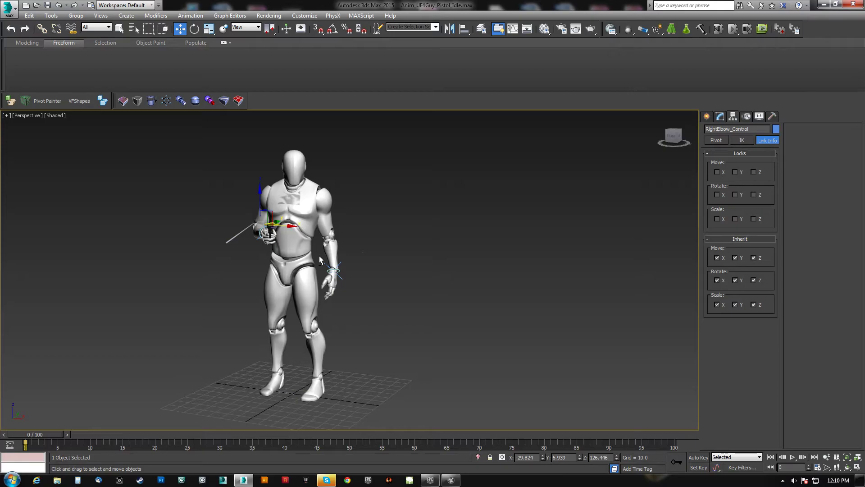
Examine the bent right arm and the torso of the pistol pose from the front and side
middle_click_drag(319, 256, 295, 286, "alt")
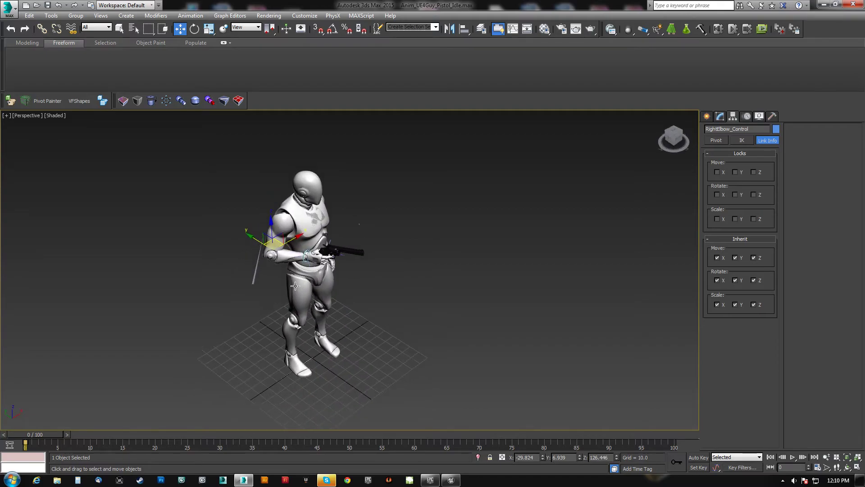
scroll(302, 252, "up", 5)
mouse_move(302, 252)
middle_mouse_down("alt")
mouse_move(275, 303)
mouse_move(325, 271)
mouse_move(306, 252)
mouse_move(315, 259)
middle_mouse_up("alt")
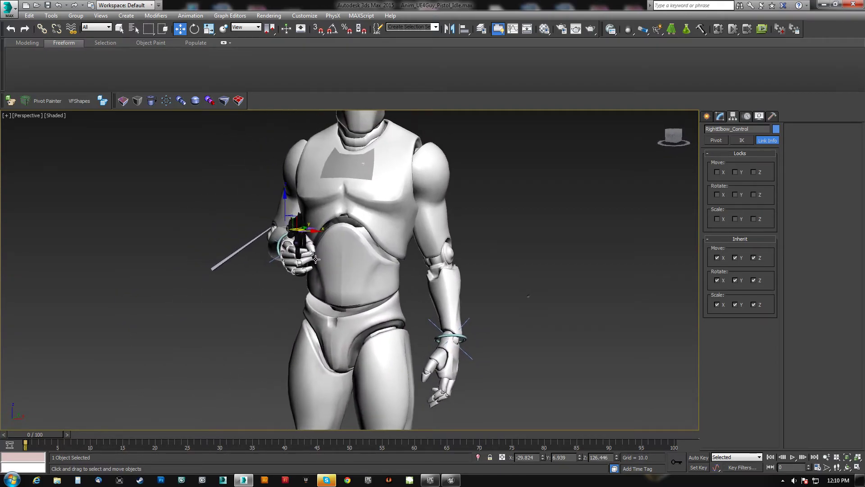
scroll(302, 250, "up", 5)
middle_click_drag(401, 257, 360, 306)
scroll(383, 266, "down", 5)
scroll(359, 273, "up", 5)
middle_click_drag(360, 273, 340, 270)
scroll(339, 269, "down", 5)
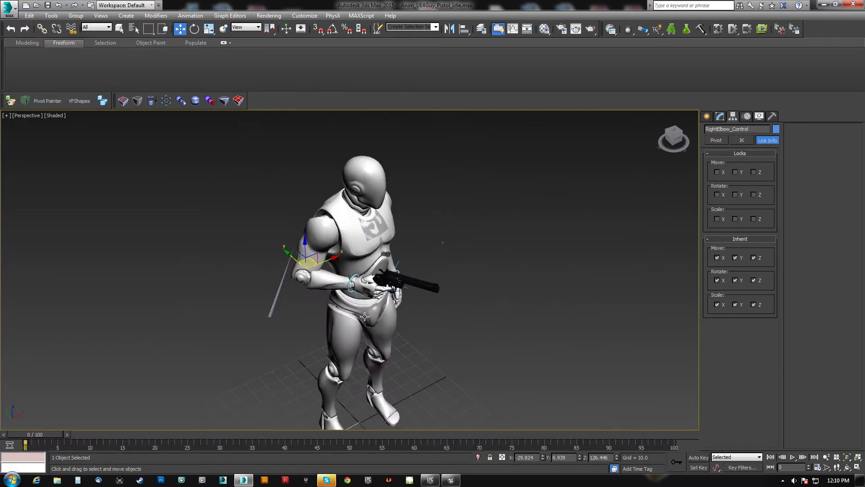
middle_click_drag(351, 332, 279, 287)
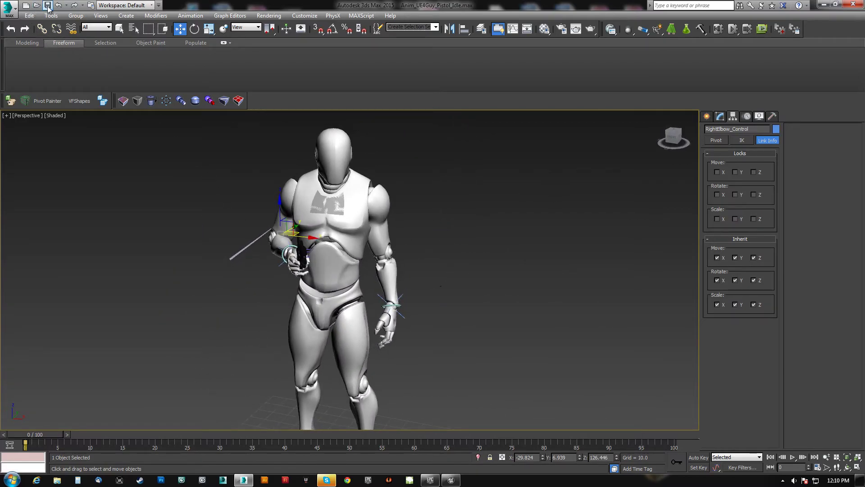
Review the revolver's aim direction and the arm positions by orbiting around the character
middle_click_drag(410, 224, 348, 251, "alt")
scroll(348, 252, "up", 5)
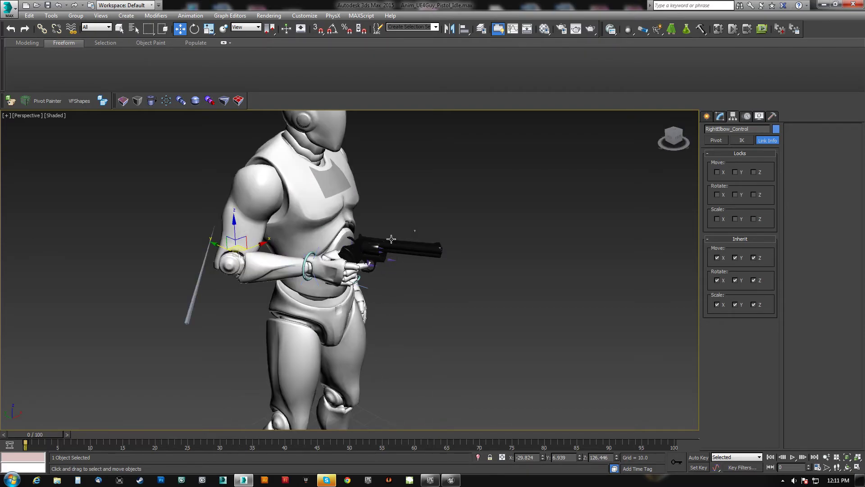
middle_click_drag(428, 308, 374, 268, "alt")
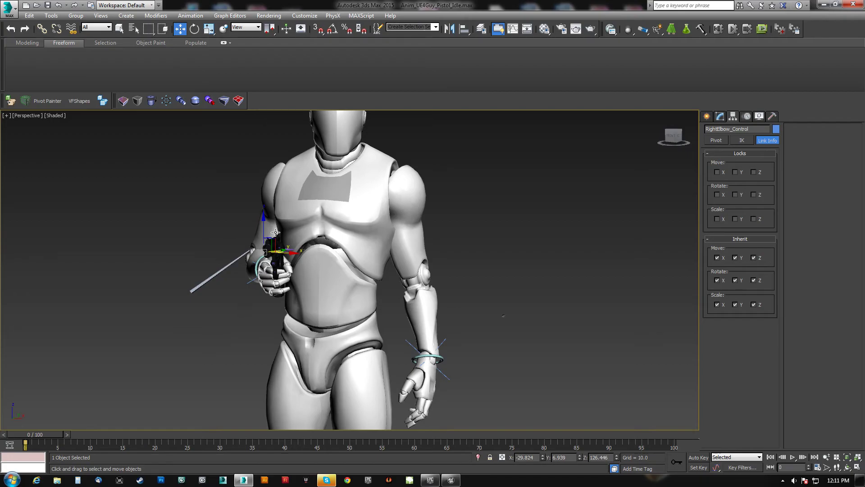
middle_click_drag(278, 231, 360, 298, "alt")
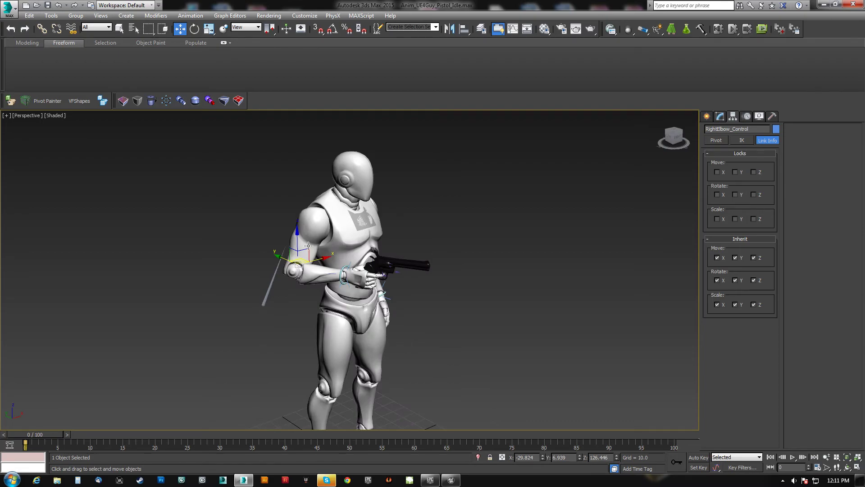
middle_click_drag(309, 245, 343, 383, "alt")
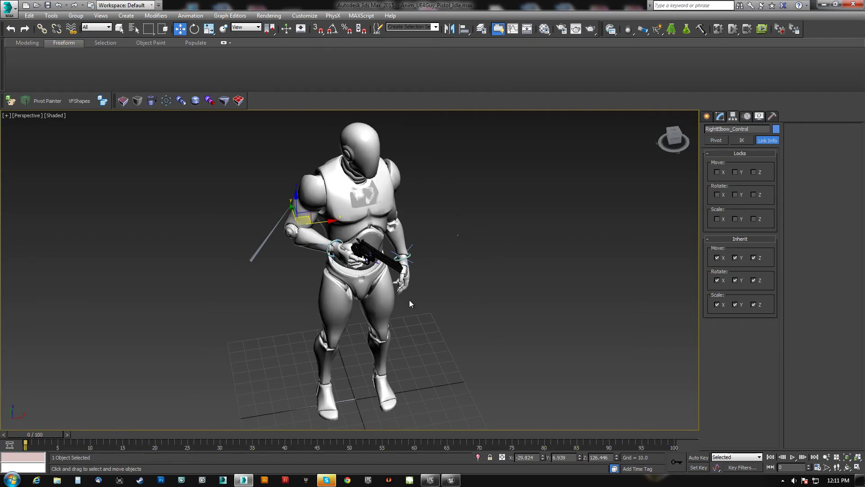
middle_click_drag(409, 301, 385, 245, "alt")
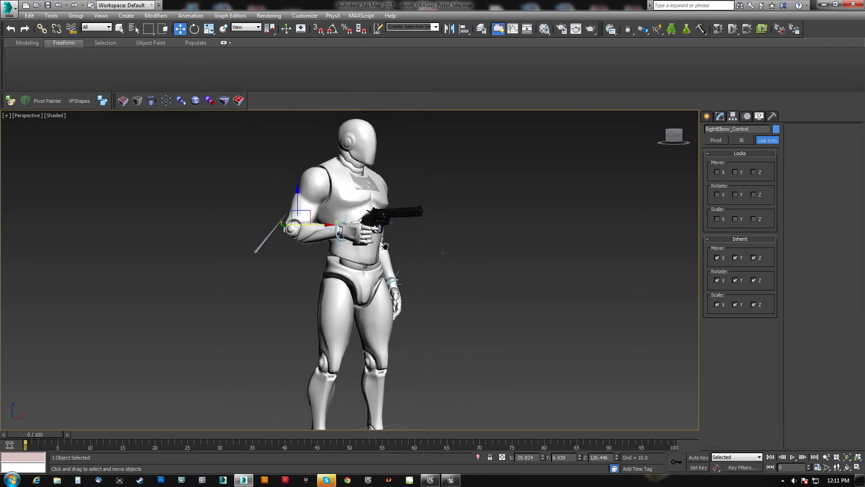
Check the trigger finger and wrapped fingers on the revolver up close, and review the full-body pose again
scroll(385, 246, "up", 10)
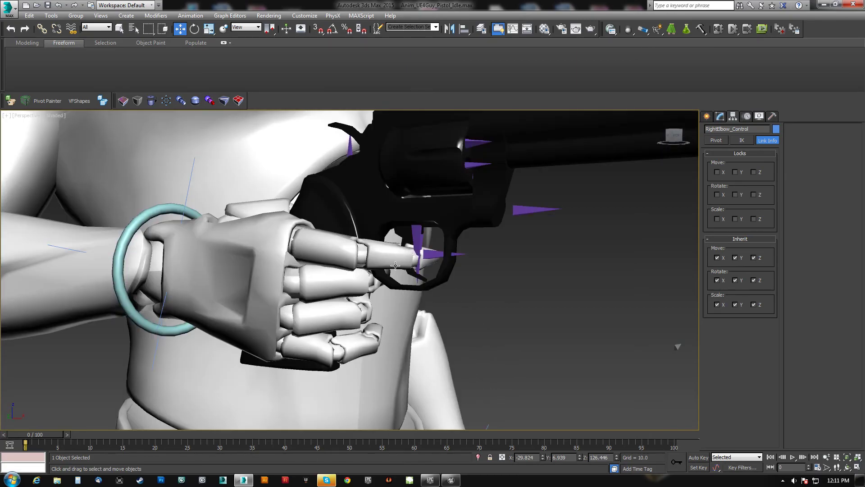
scroll(395, 266, "down", 5)
middle_click_drag(395, 265, 338, 250, "alt")
scroll(349, 318, "down", 6)
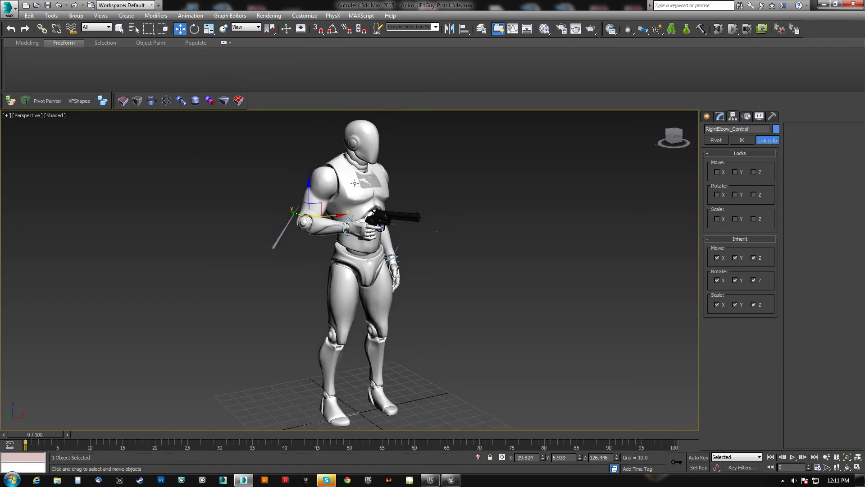
middle_click_drag(355, 182, 321, 258, "alt")
scroll(345, 231, "up", 5)
scroll(321, 259, "down", 3)
middle_click_drag(358, 312, 346, 282)
scroll(351, 292, "down", 4)
scroll(376, 272, "up", 2)
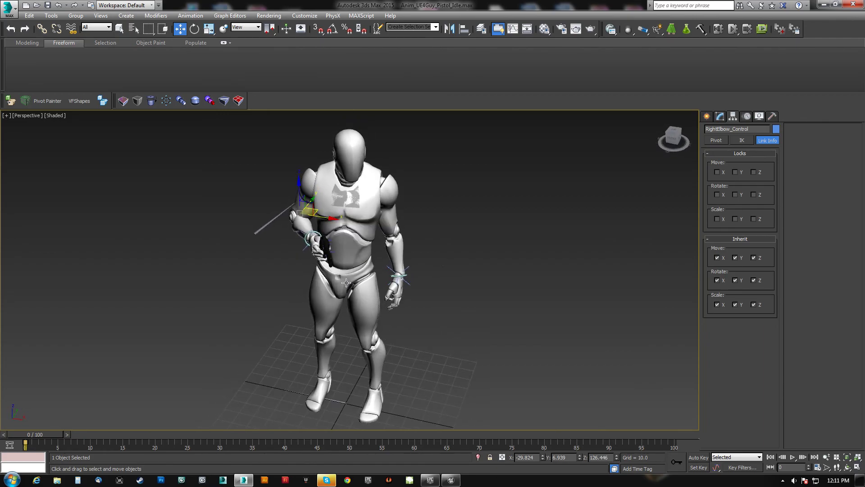